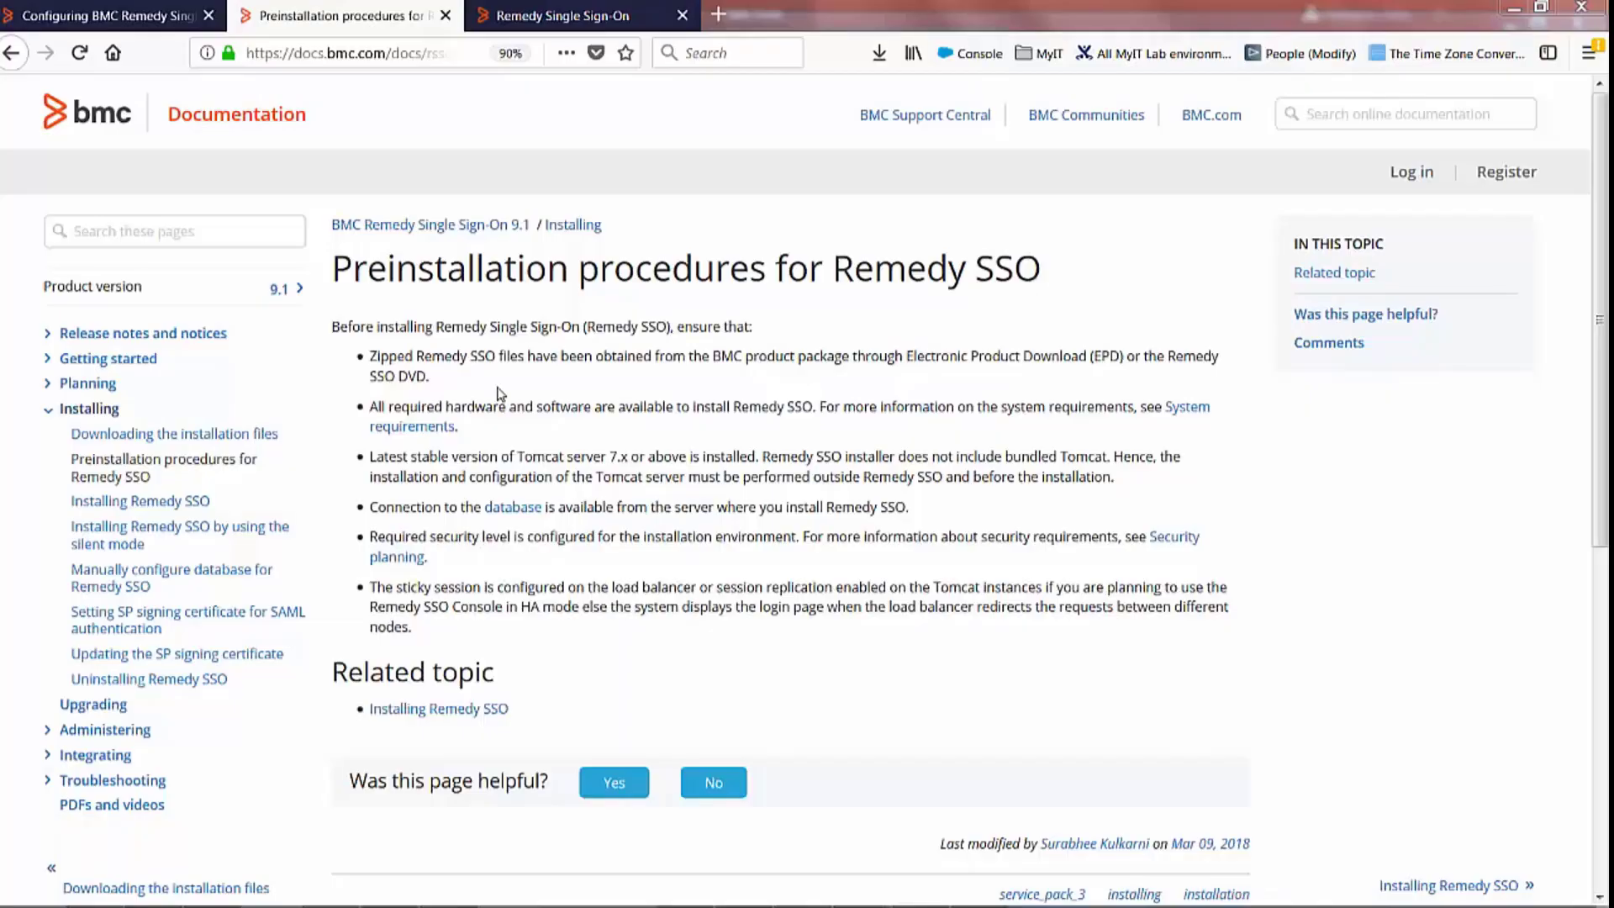
Highlight the Tomcat 7.x requirement bullet on the Remedy SSO preinstallation procedures page
left_click(383, 455)
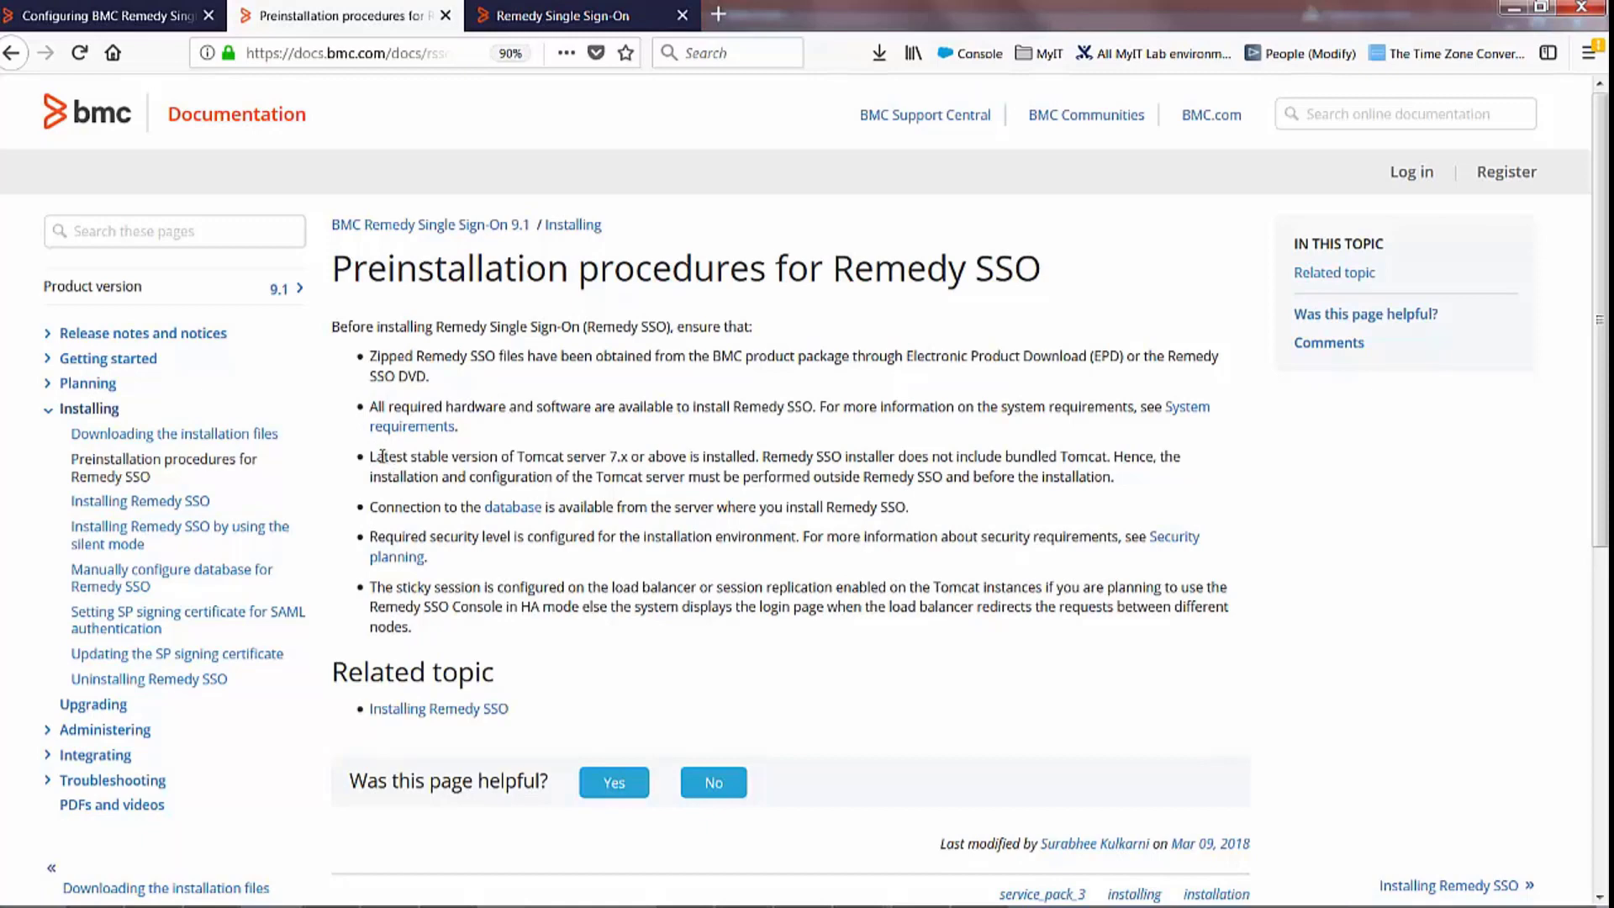
left_click_drag(376, 460, 1132, 488)
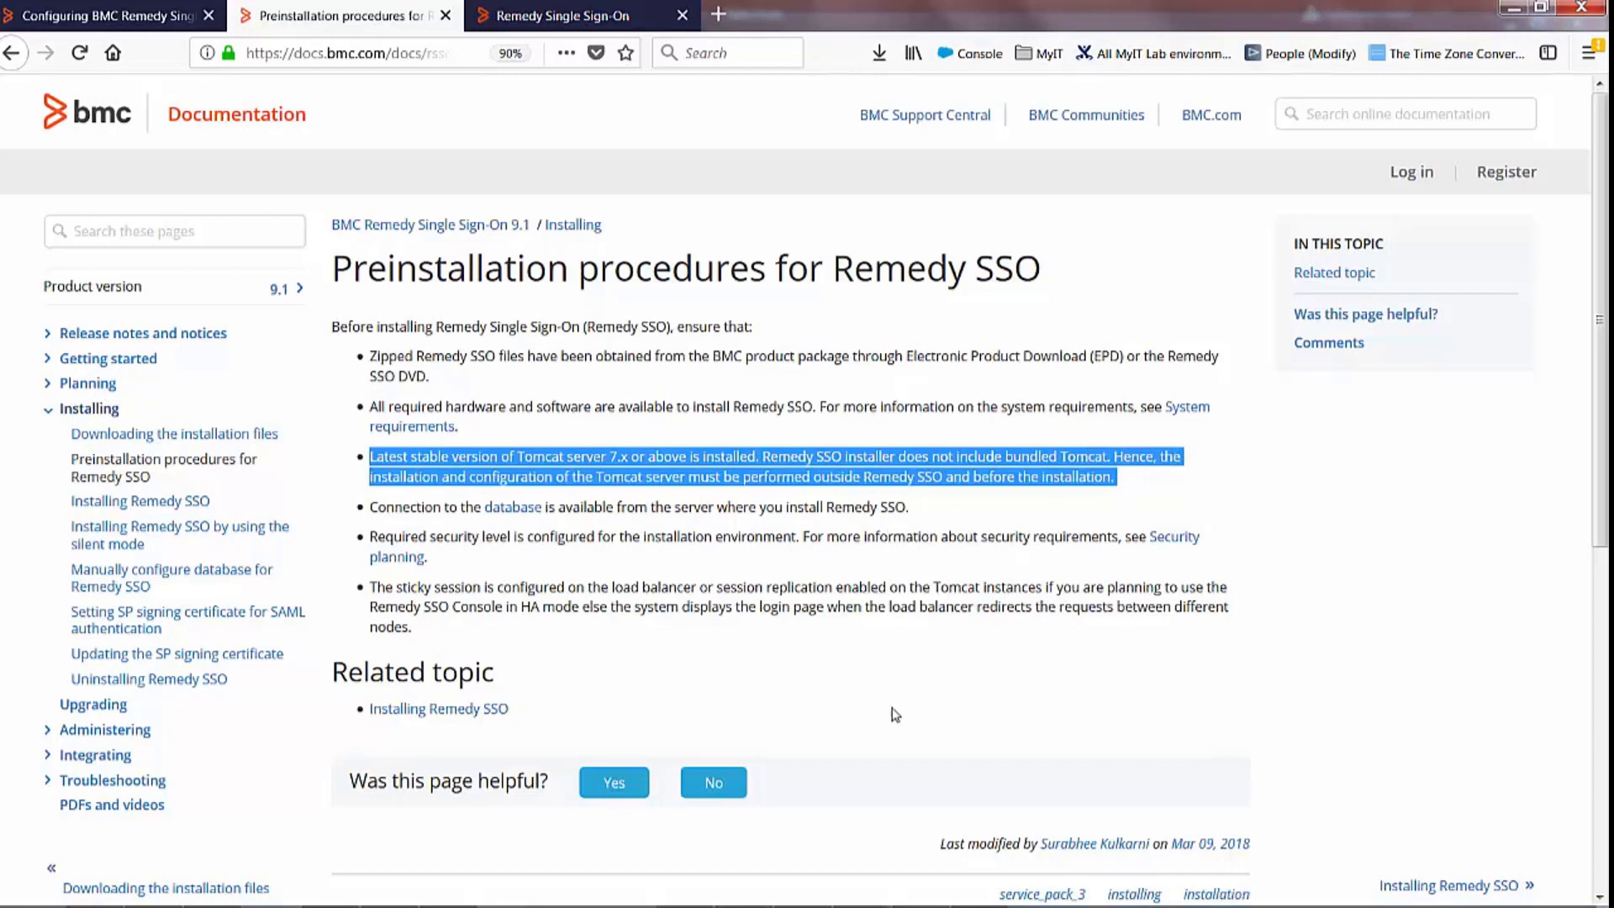
Bring the remote desktop session forward and bring up the Remedy SSO 9.1.03 installer
left_click(876, 897)
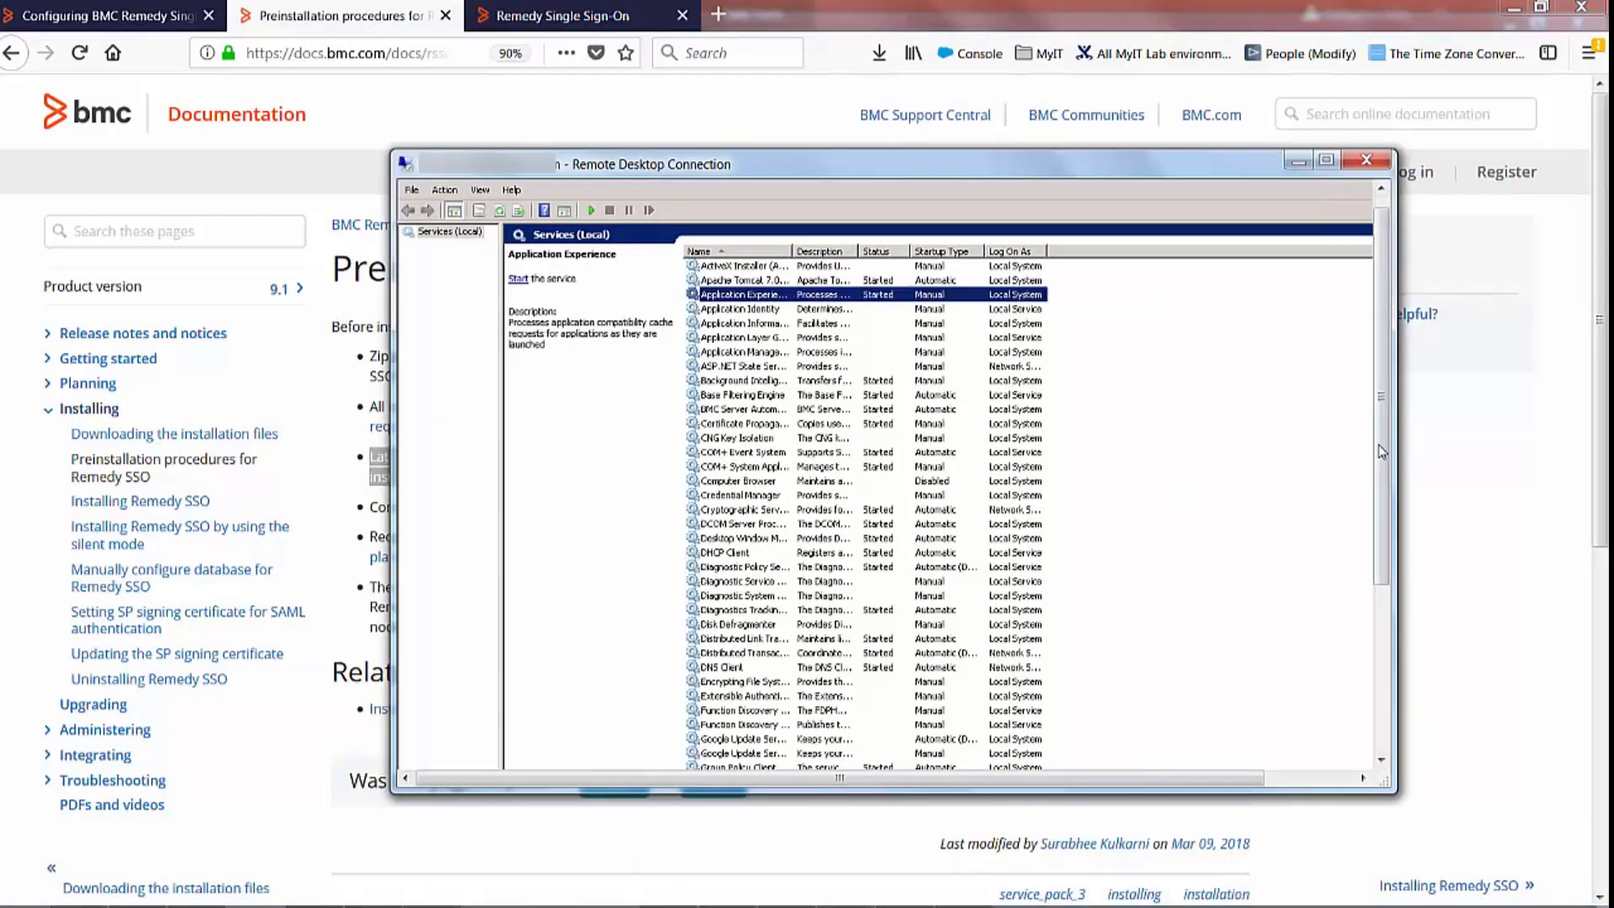
left_click_drag(1385, 454, 1377, 638)
left_click(688, 751)
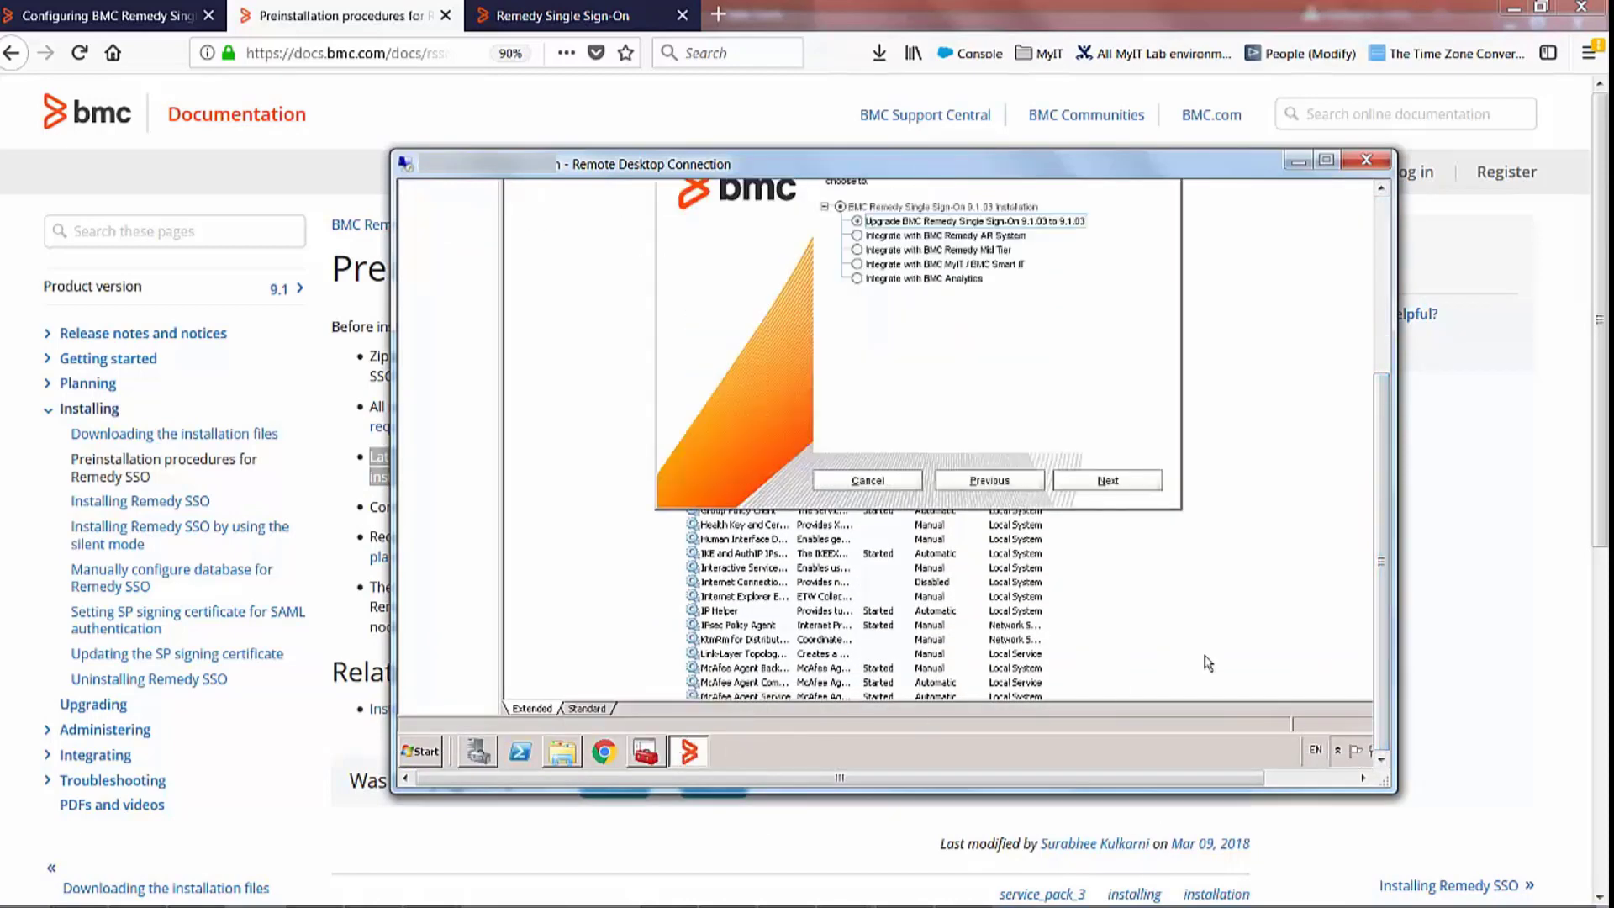
left_click_drag(1375, 563, 952, 160)
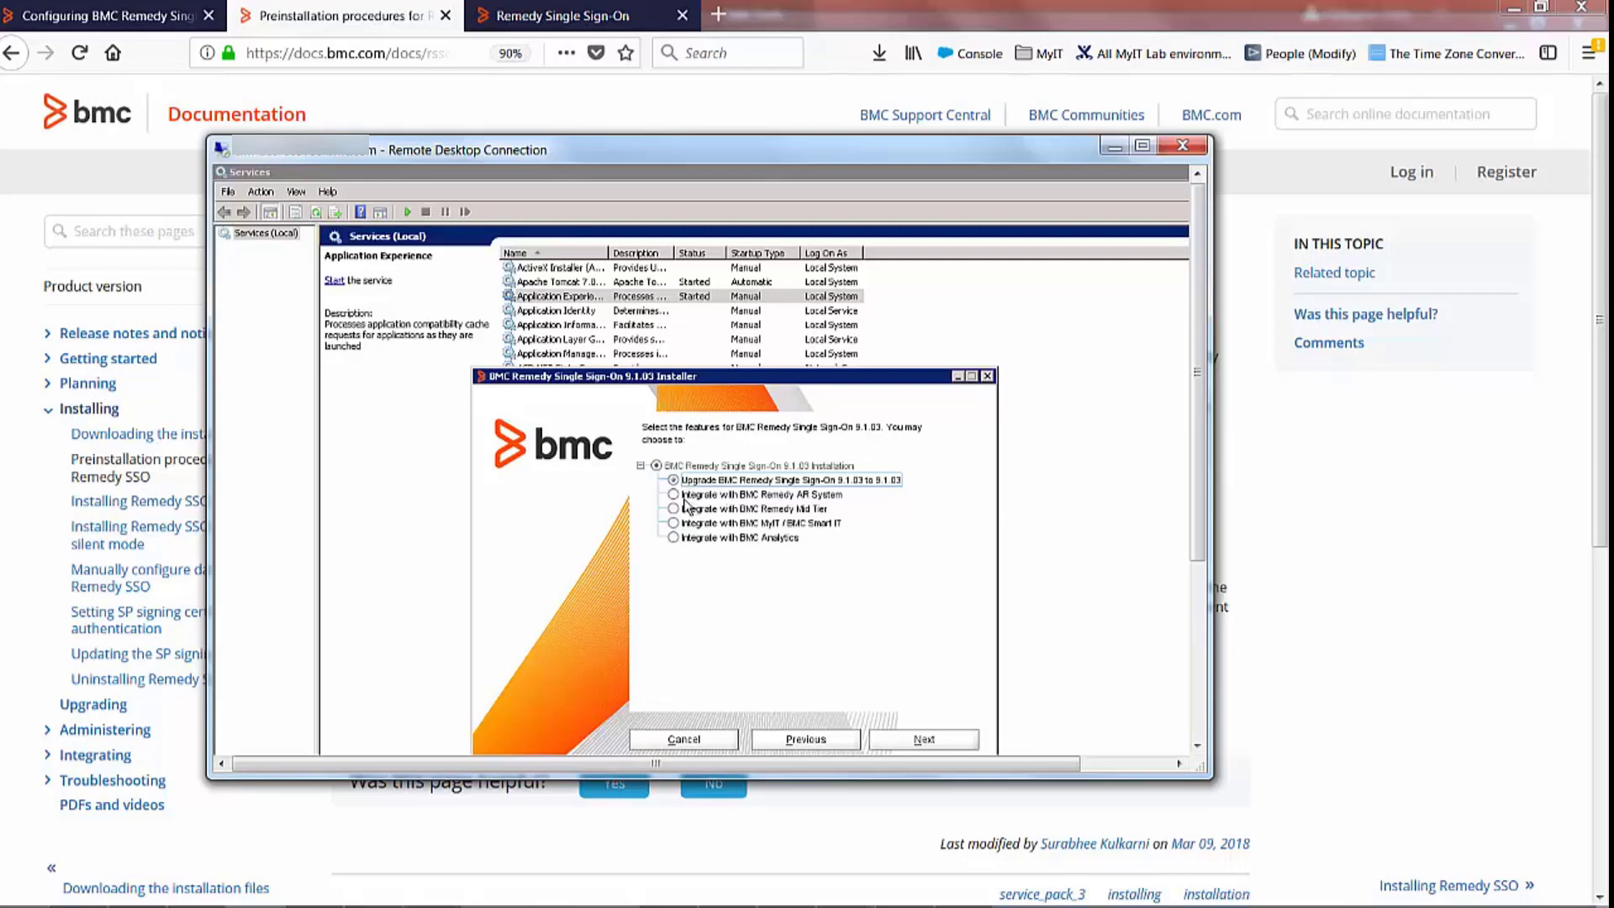
Move through the integration options and settle on Integrate with BMC MyIT / BMC Smart IT
left_click(675, 495)
left_click(680, 511)
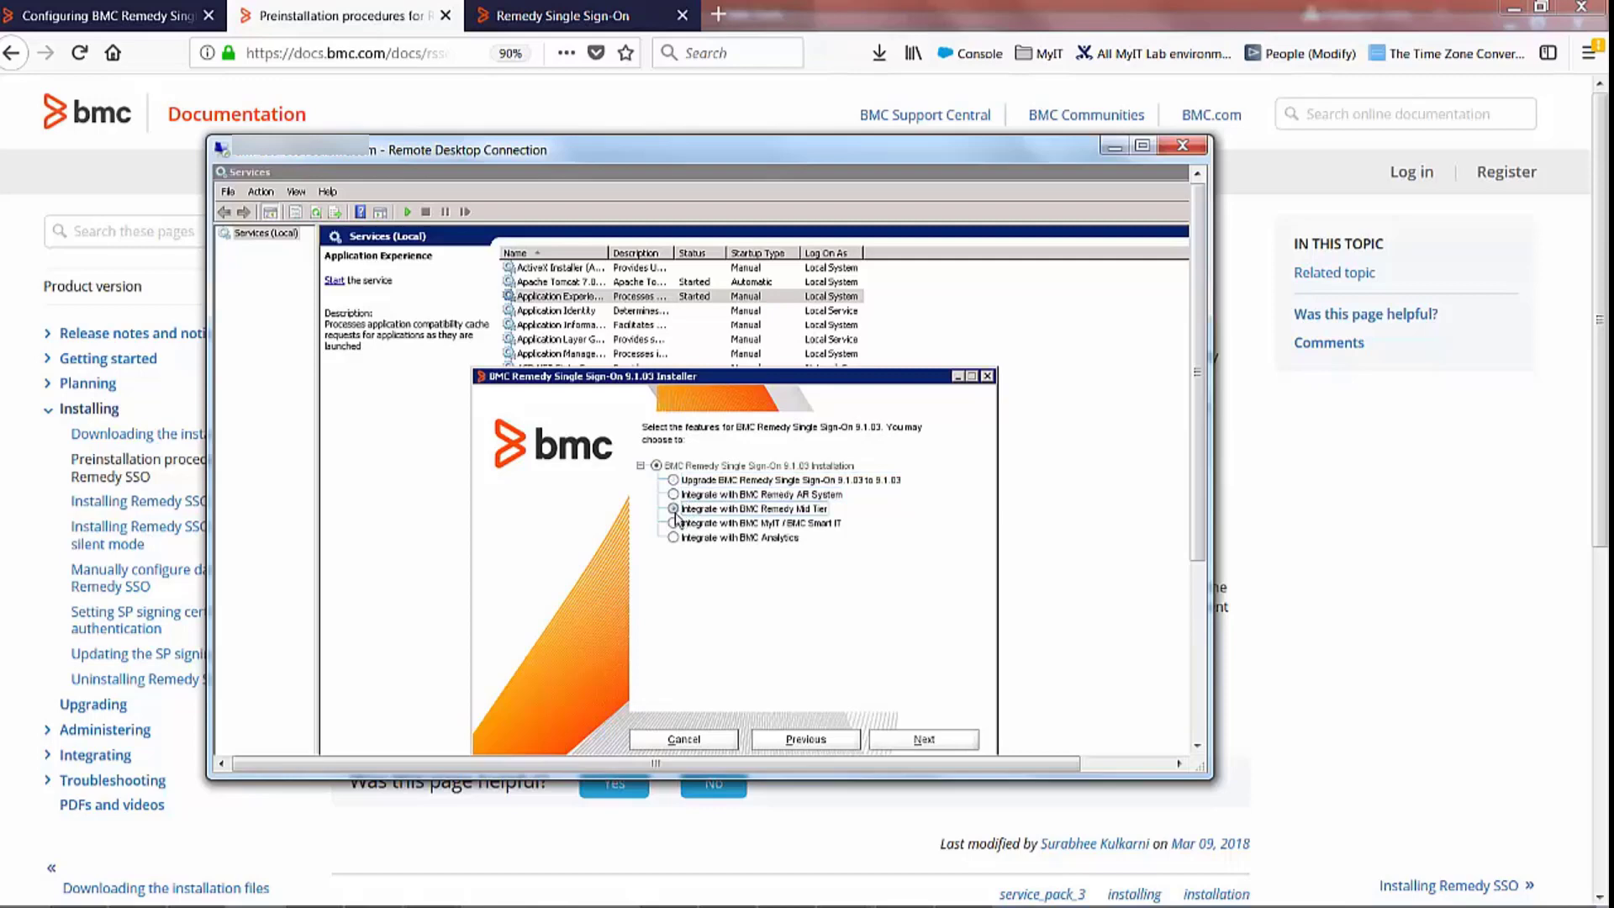
left_click(680, 524)
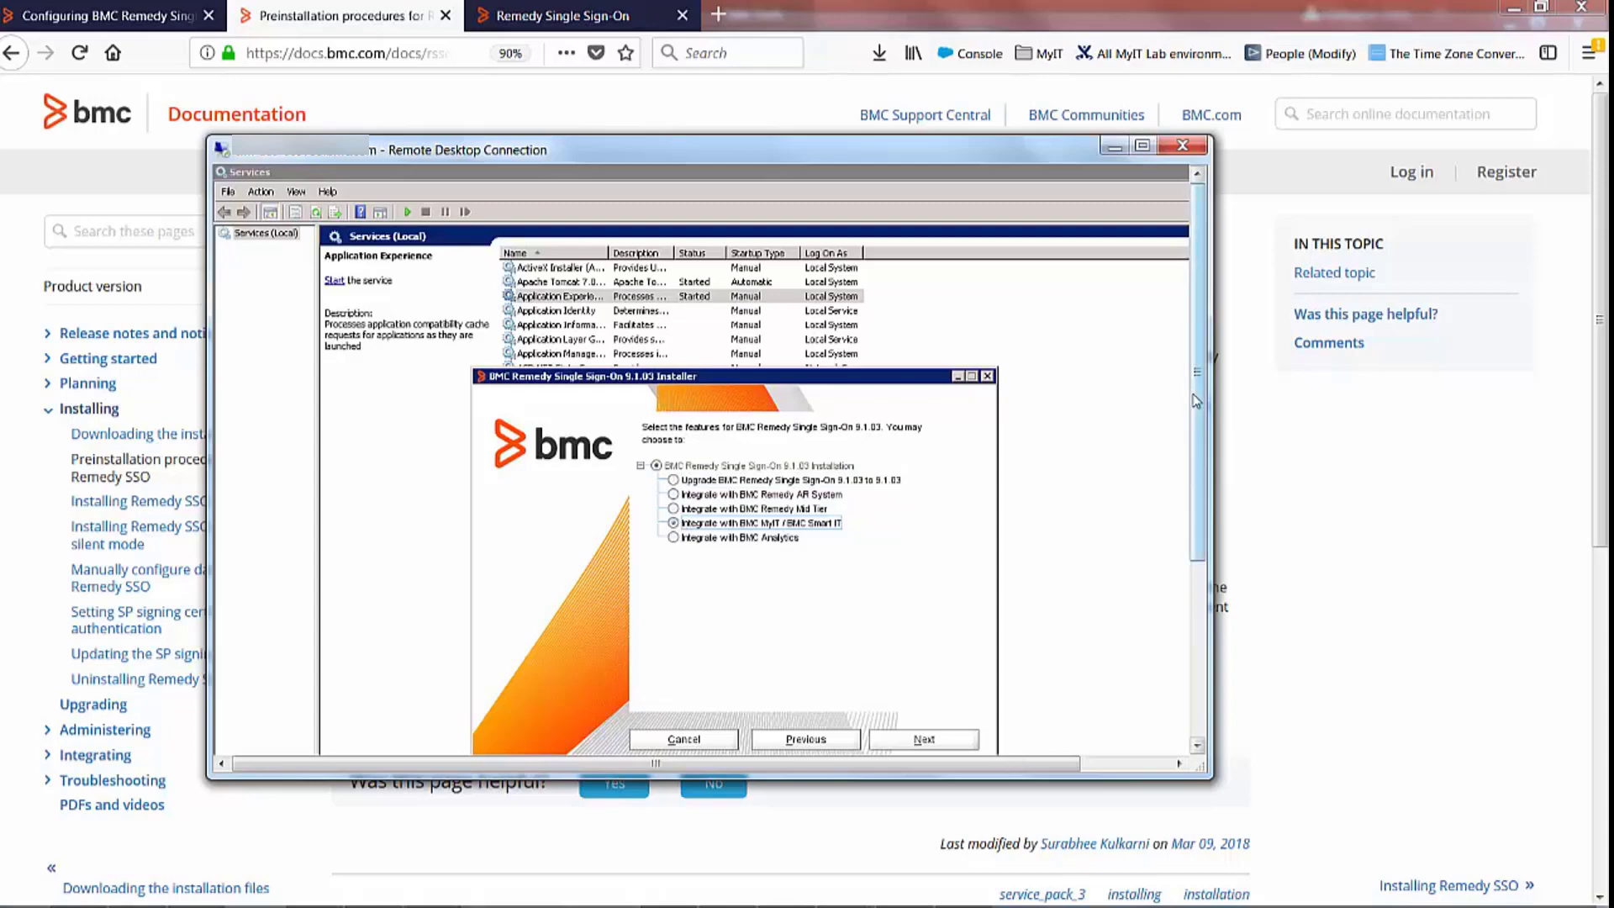
left_click_drag(1198, 409, 1202, 447)
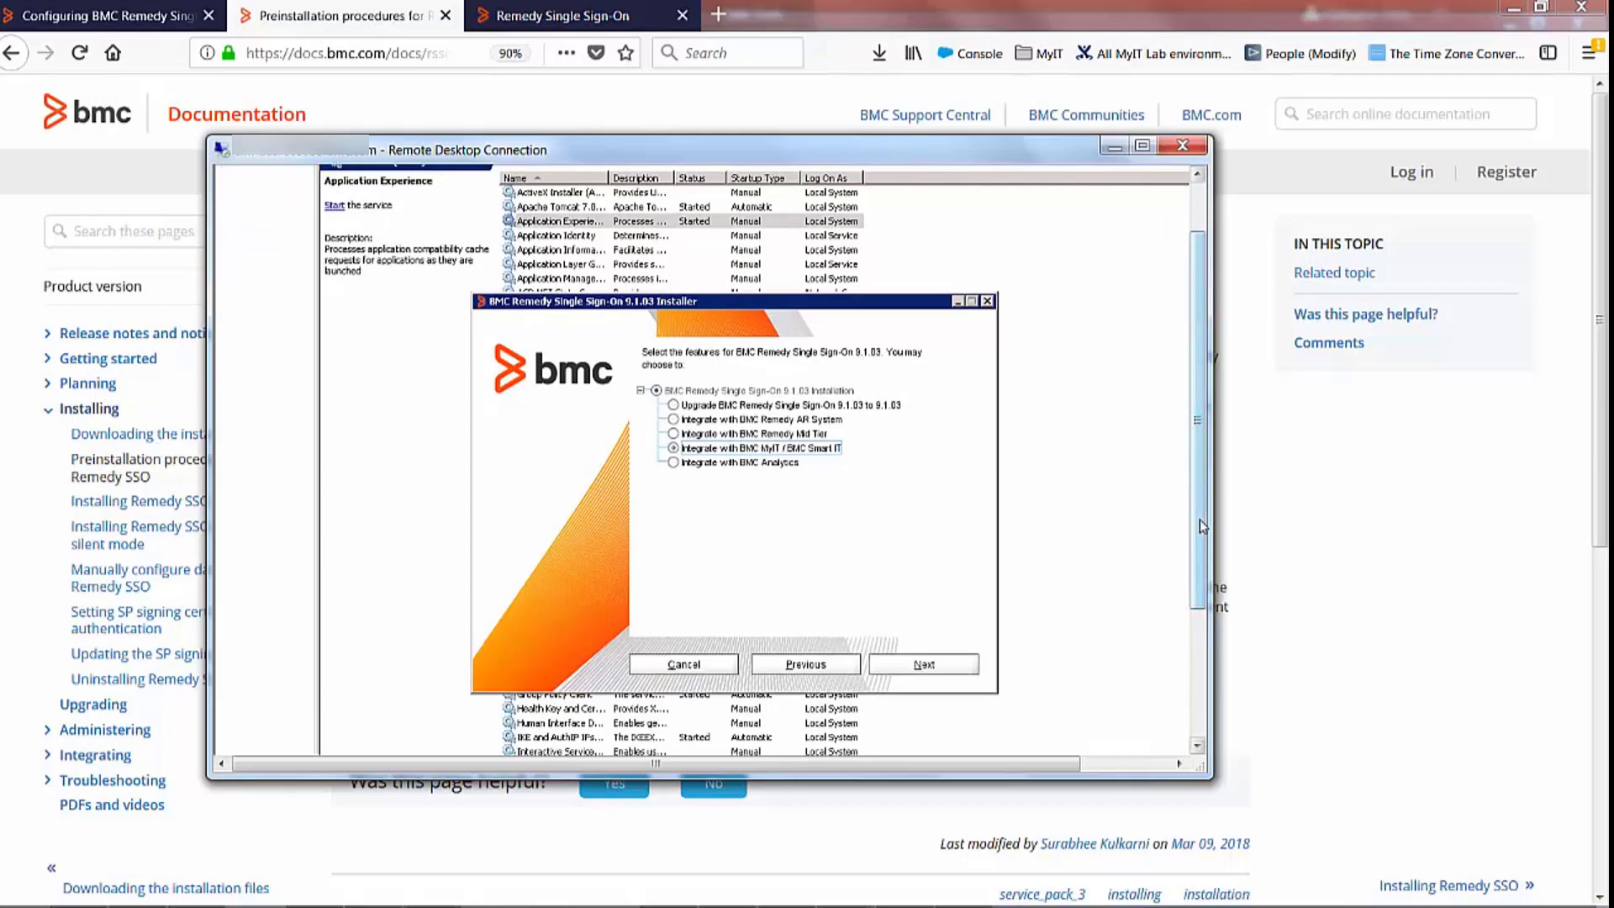
left_click_drag(1187, 514, 1188, 583)
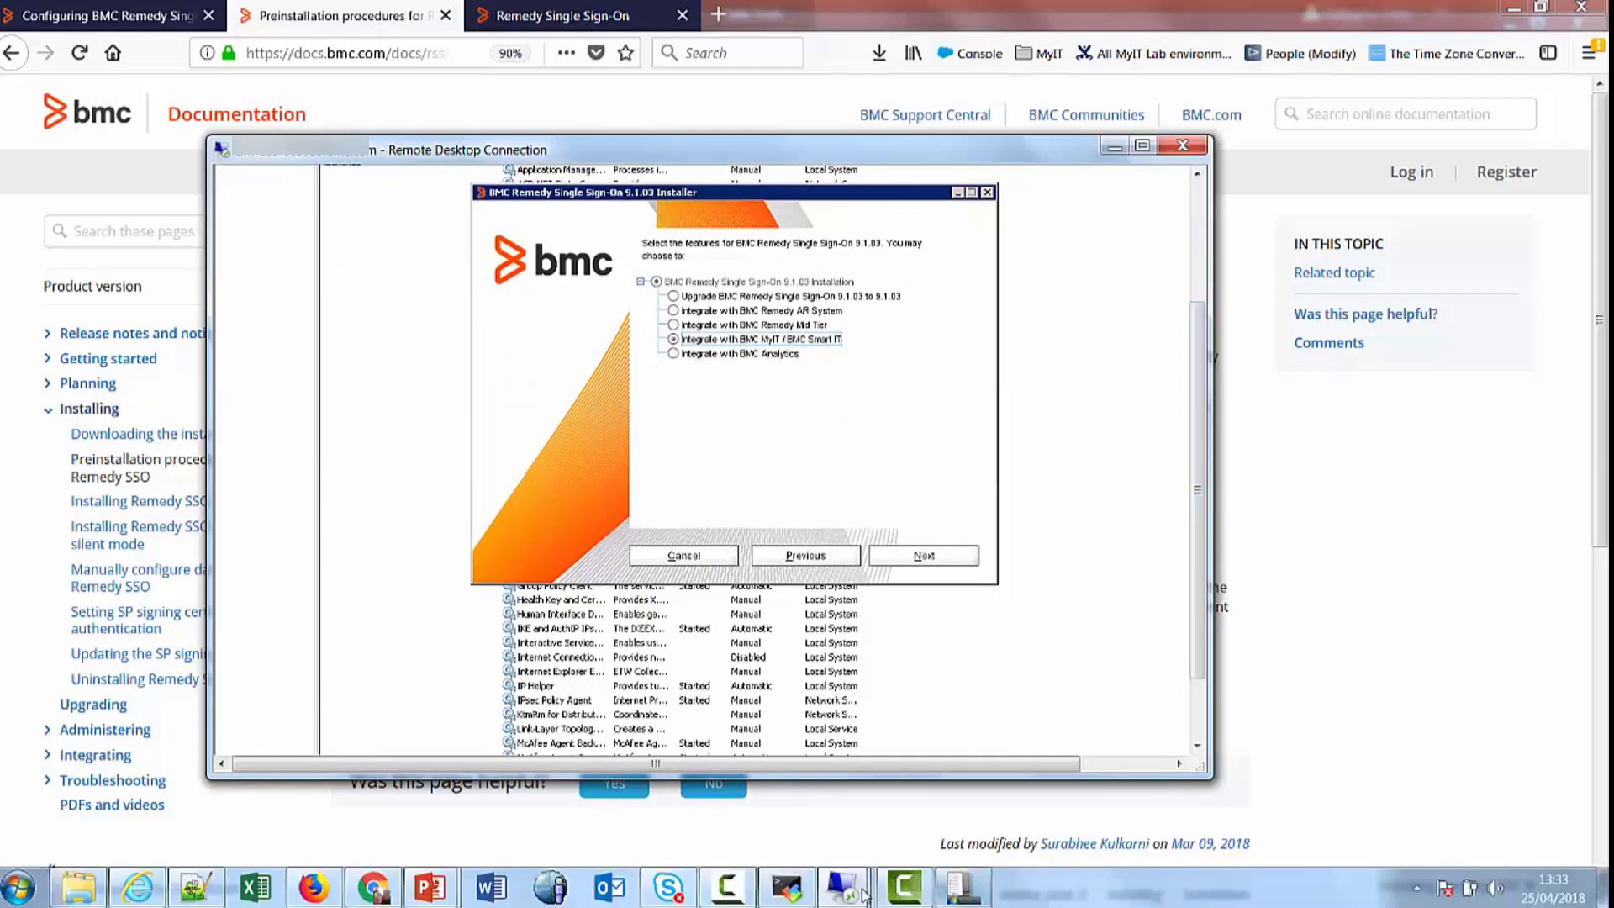
Inspect the Disk1\files rsso-agent and rsso-area-plugin folders, ending in the lib folder
mouse_move(863, 896)
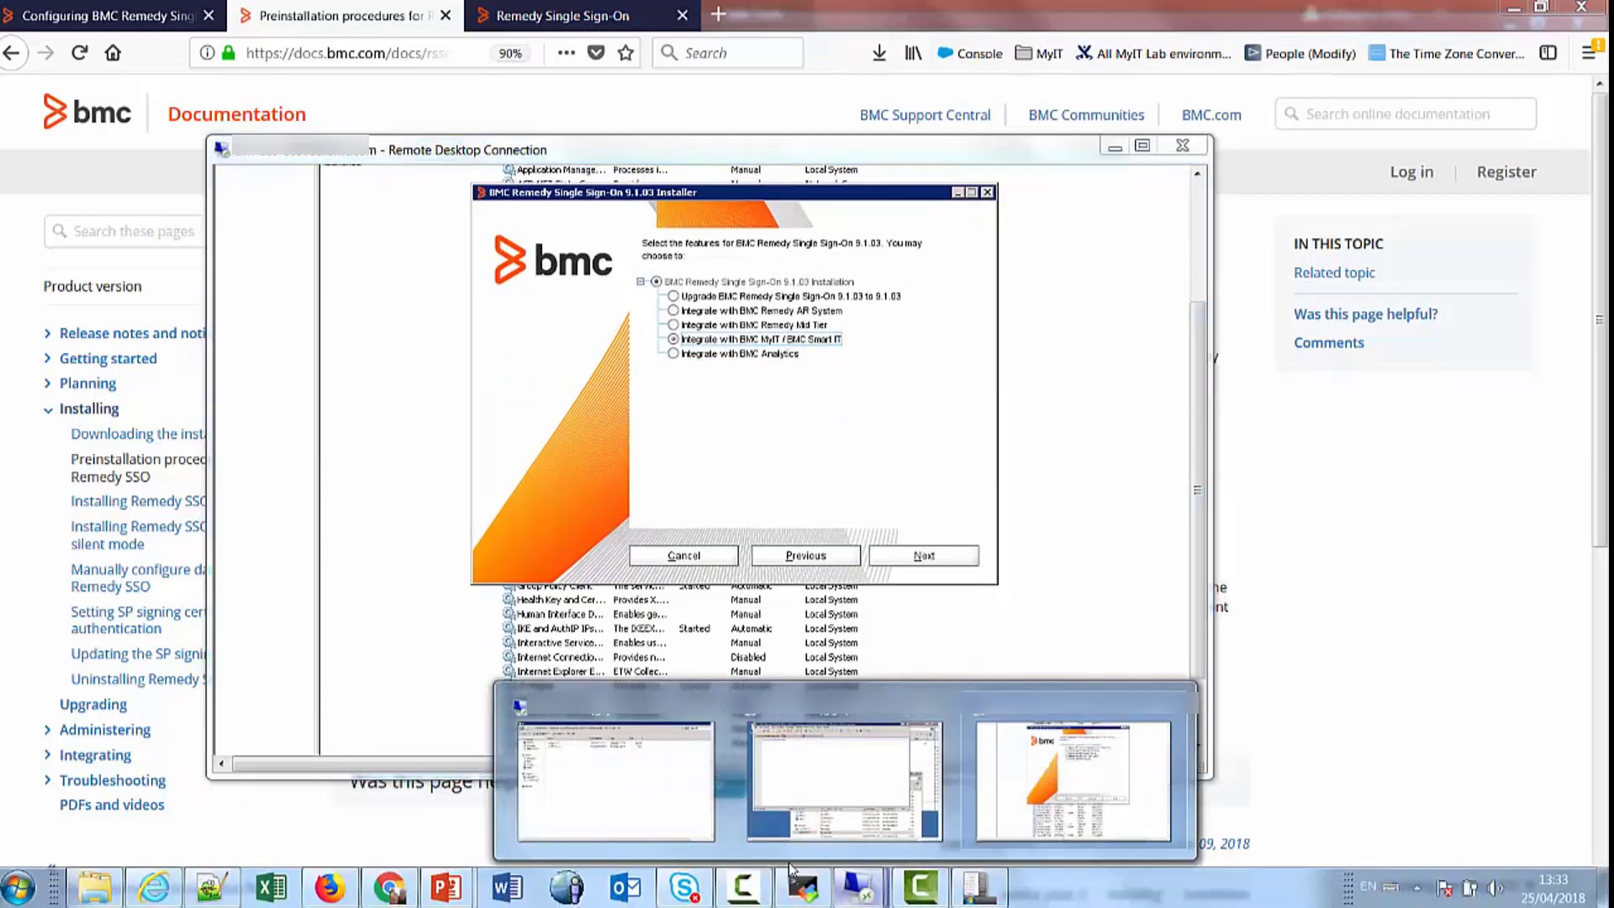
left_click(652, 805)
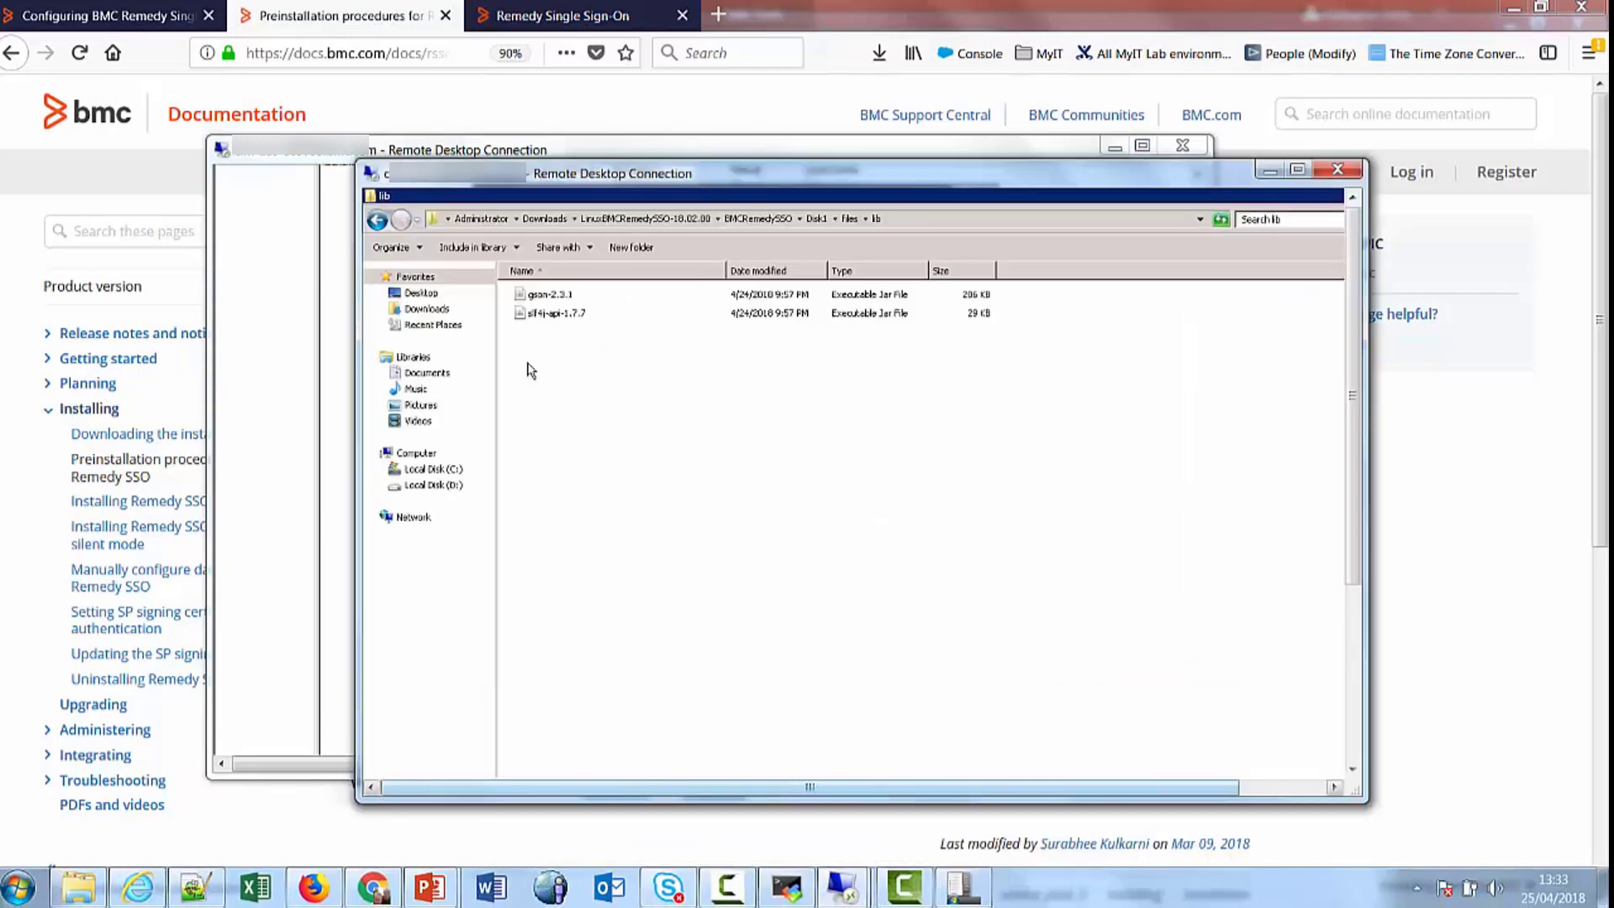
left_click(758, 219)
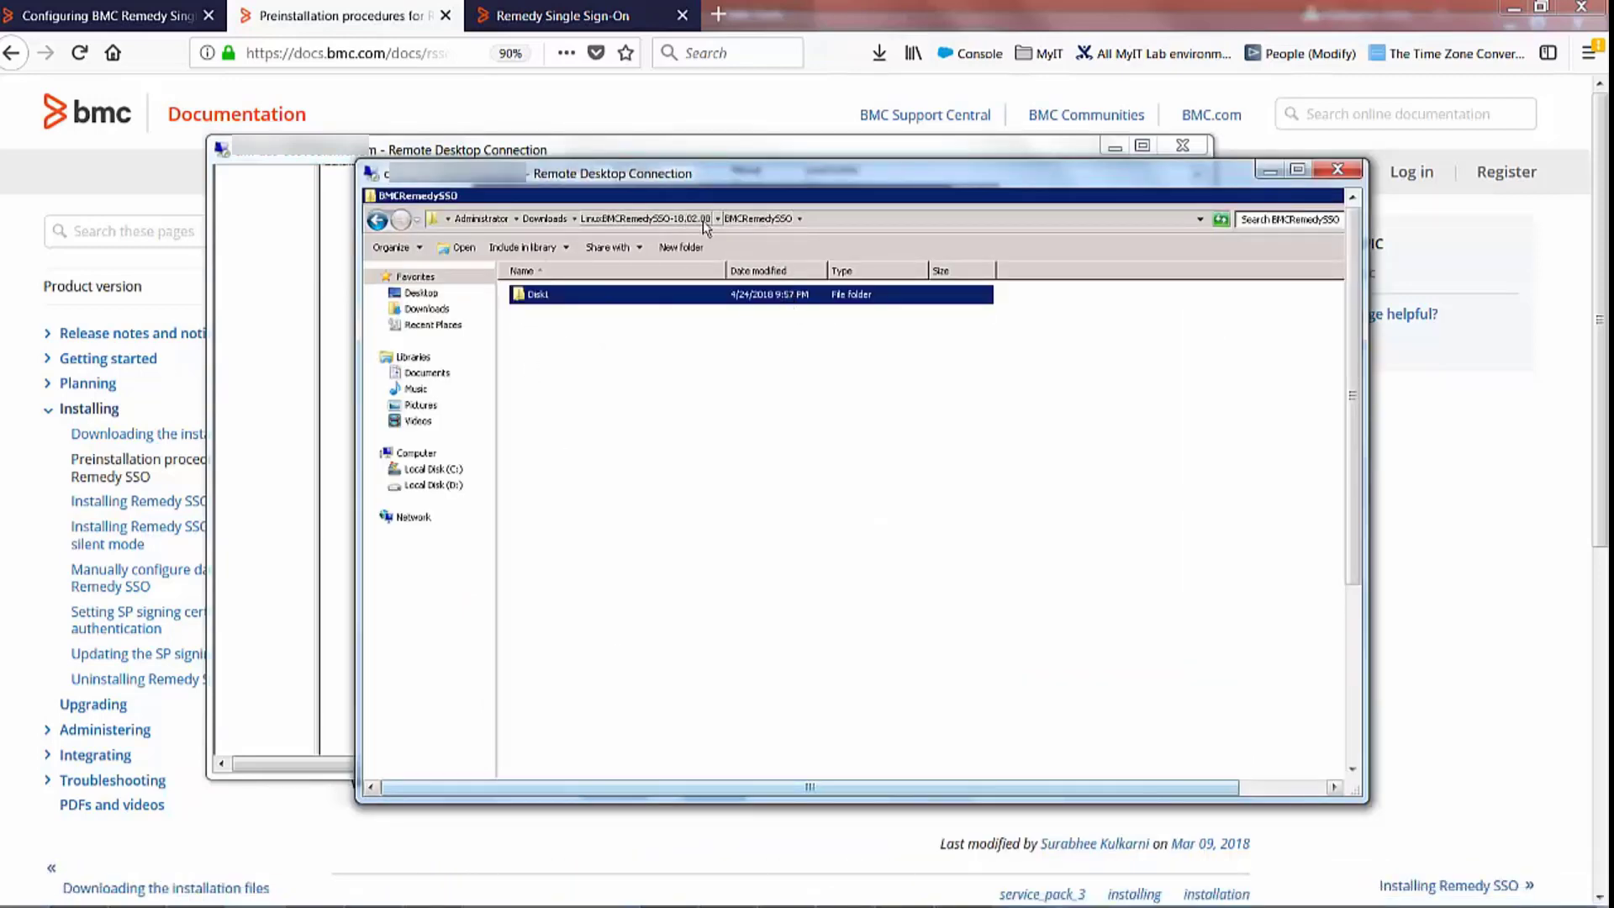
double_click(603, 298)
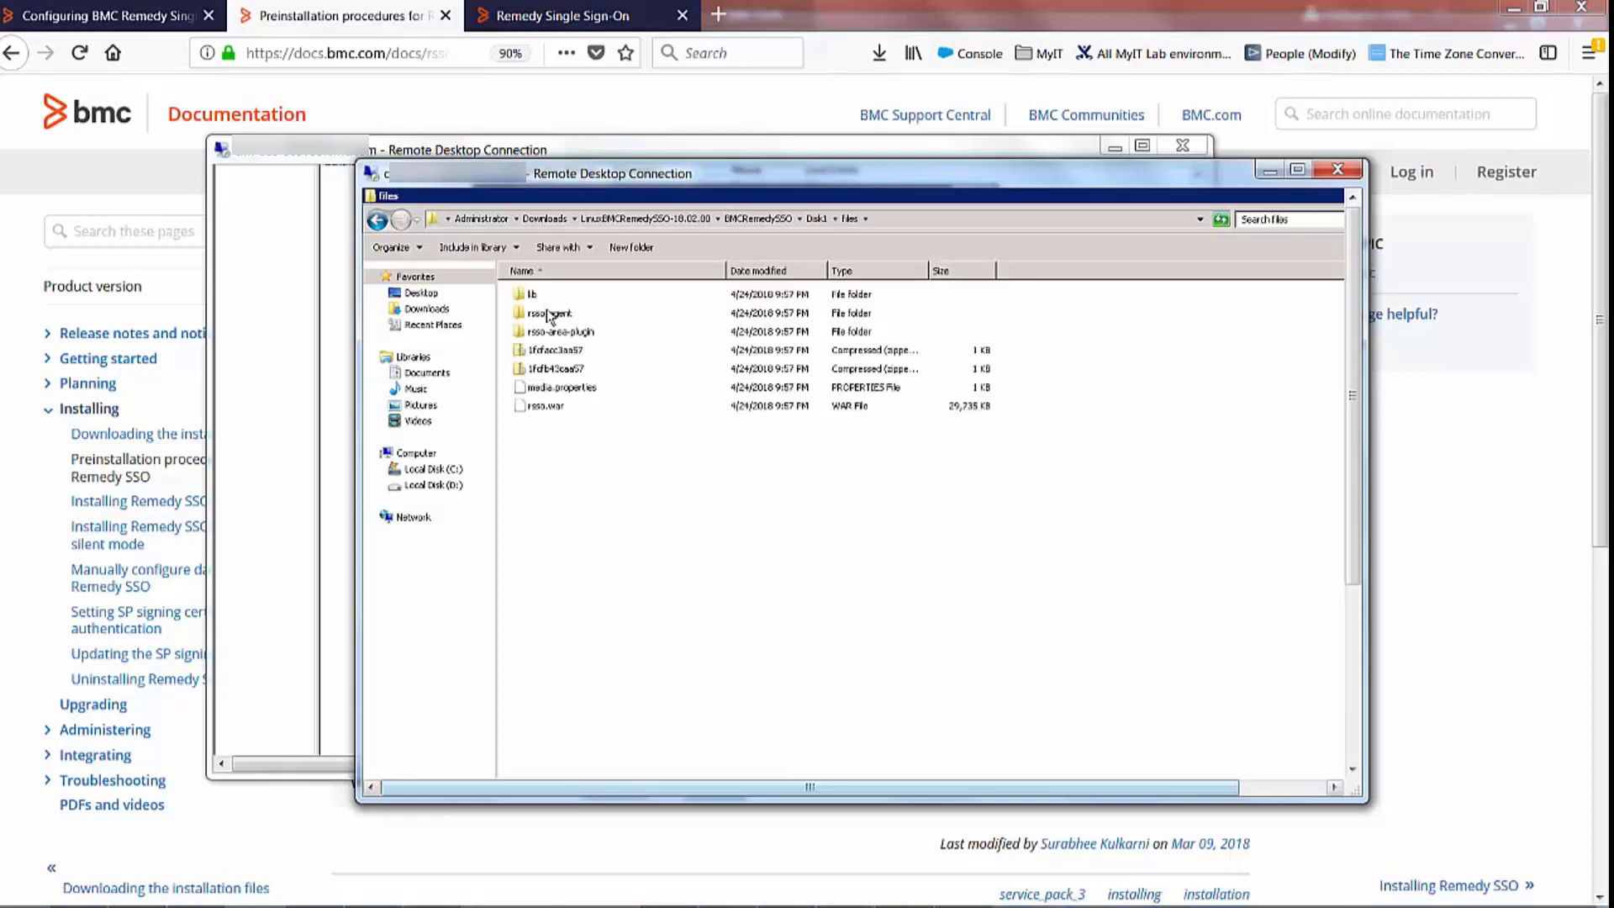
double_click(548, 313)
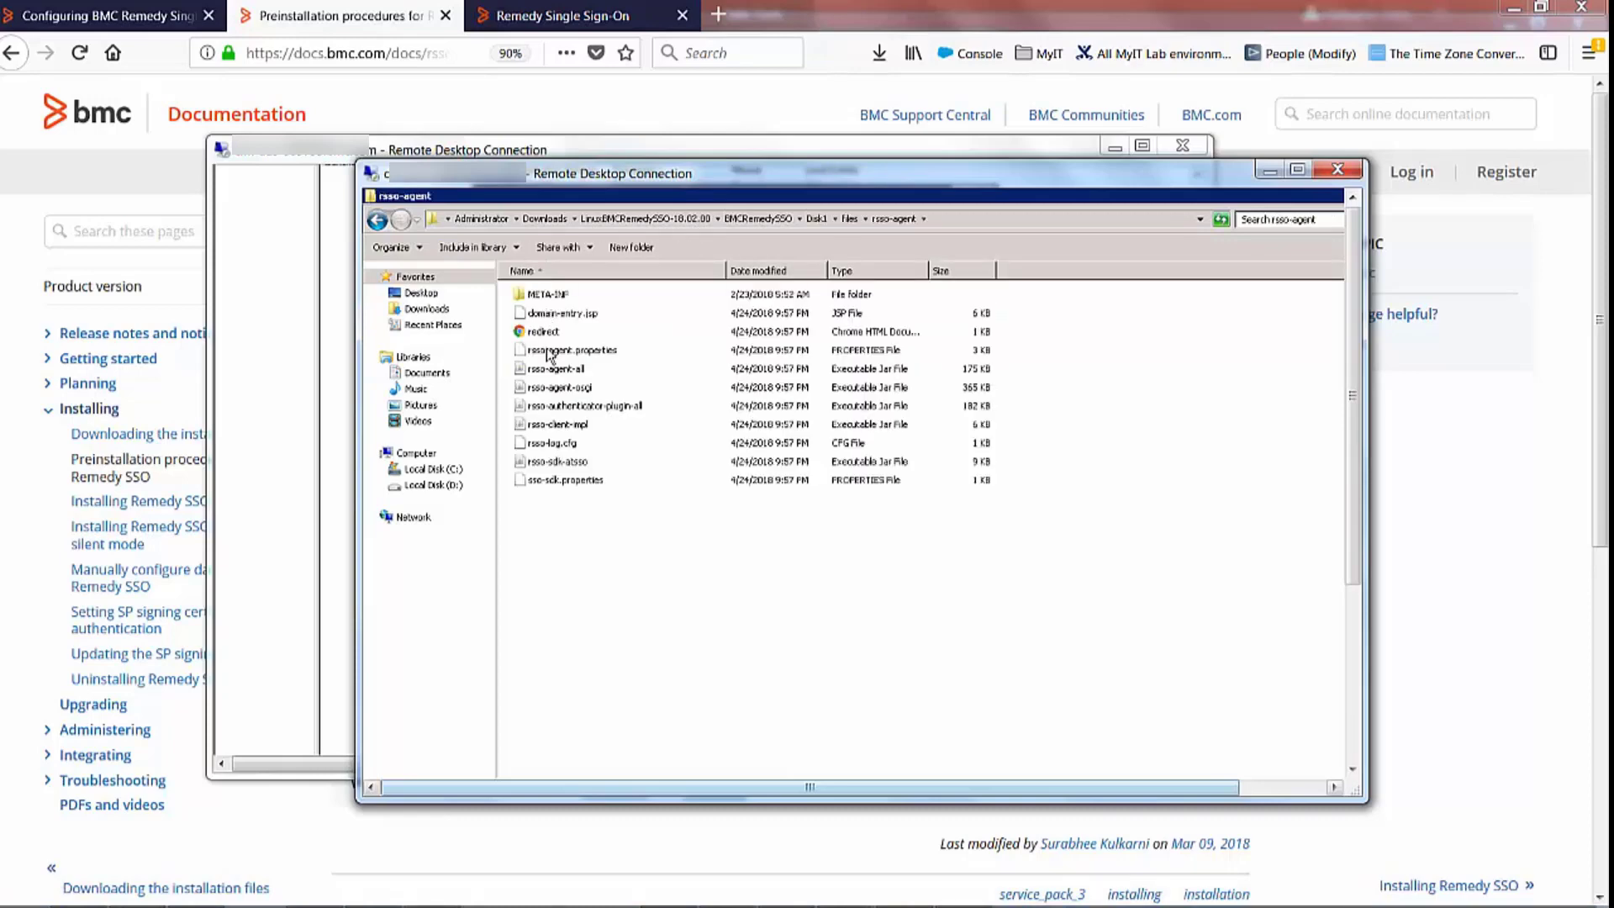
left_click(848, 219)
double_click(560, 332)
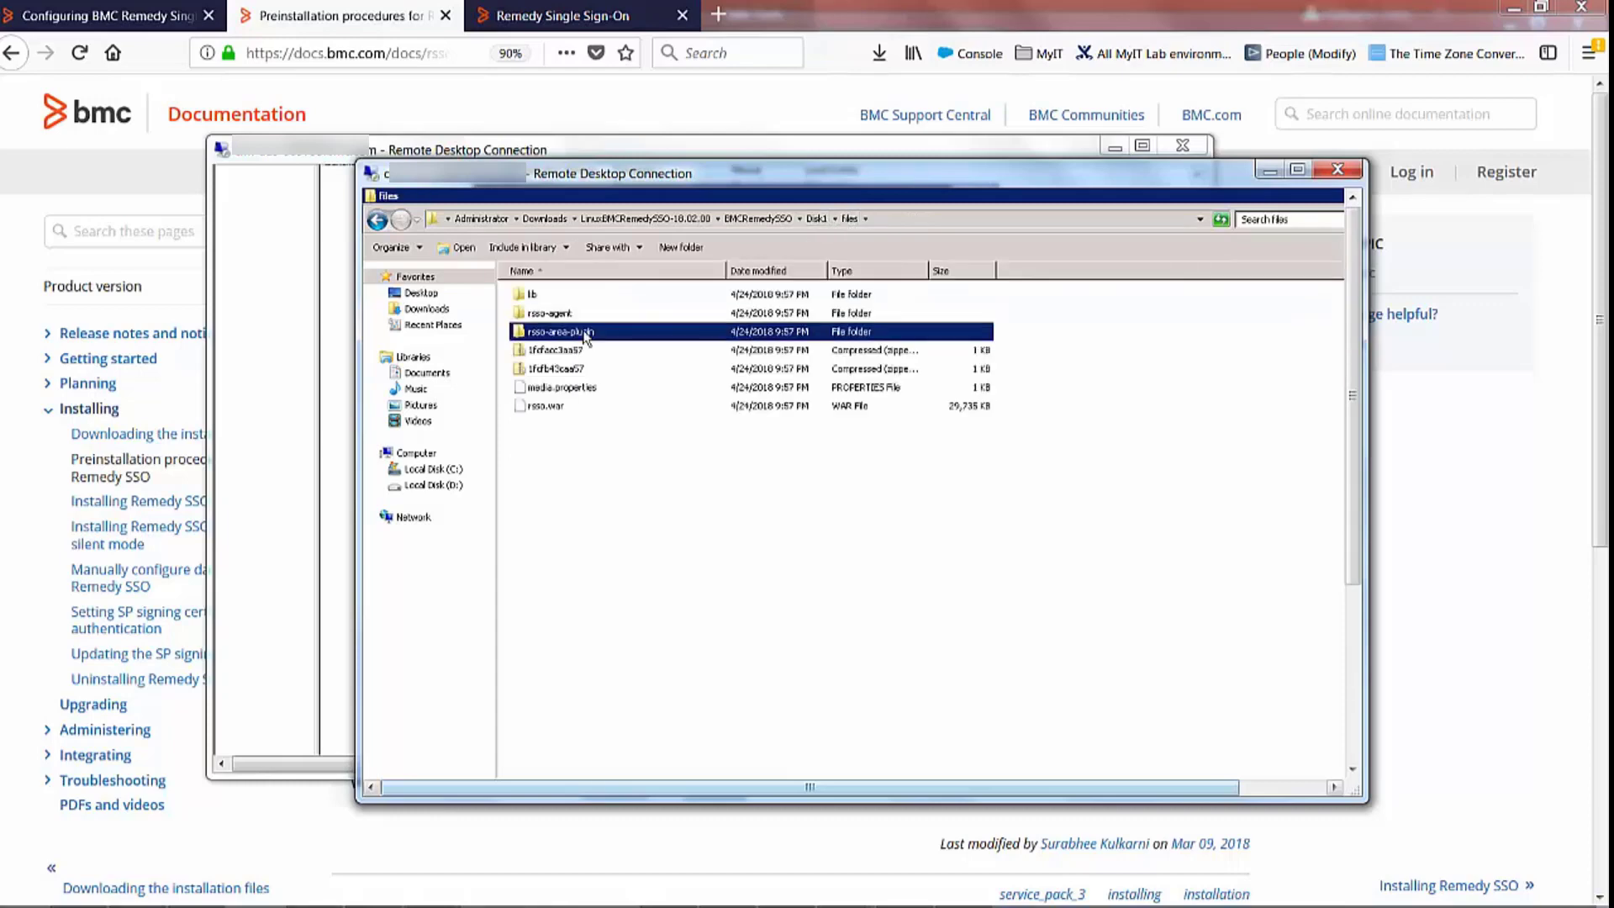
left_click(850, 219)
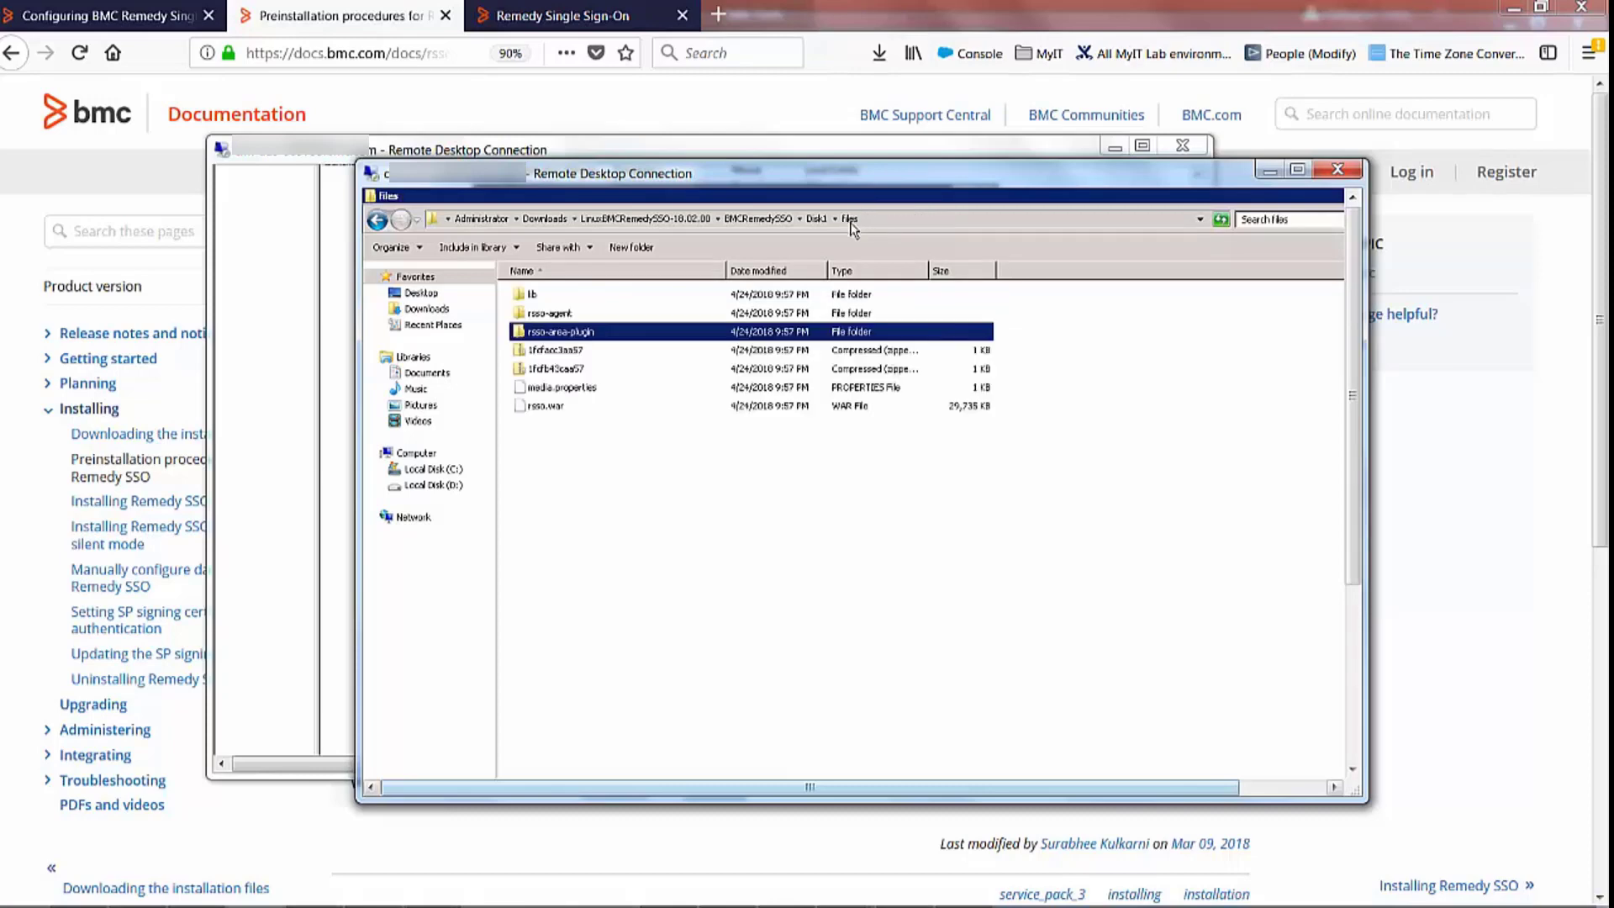
double_click(555, 293)
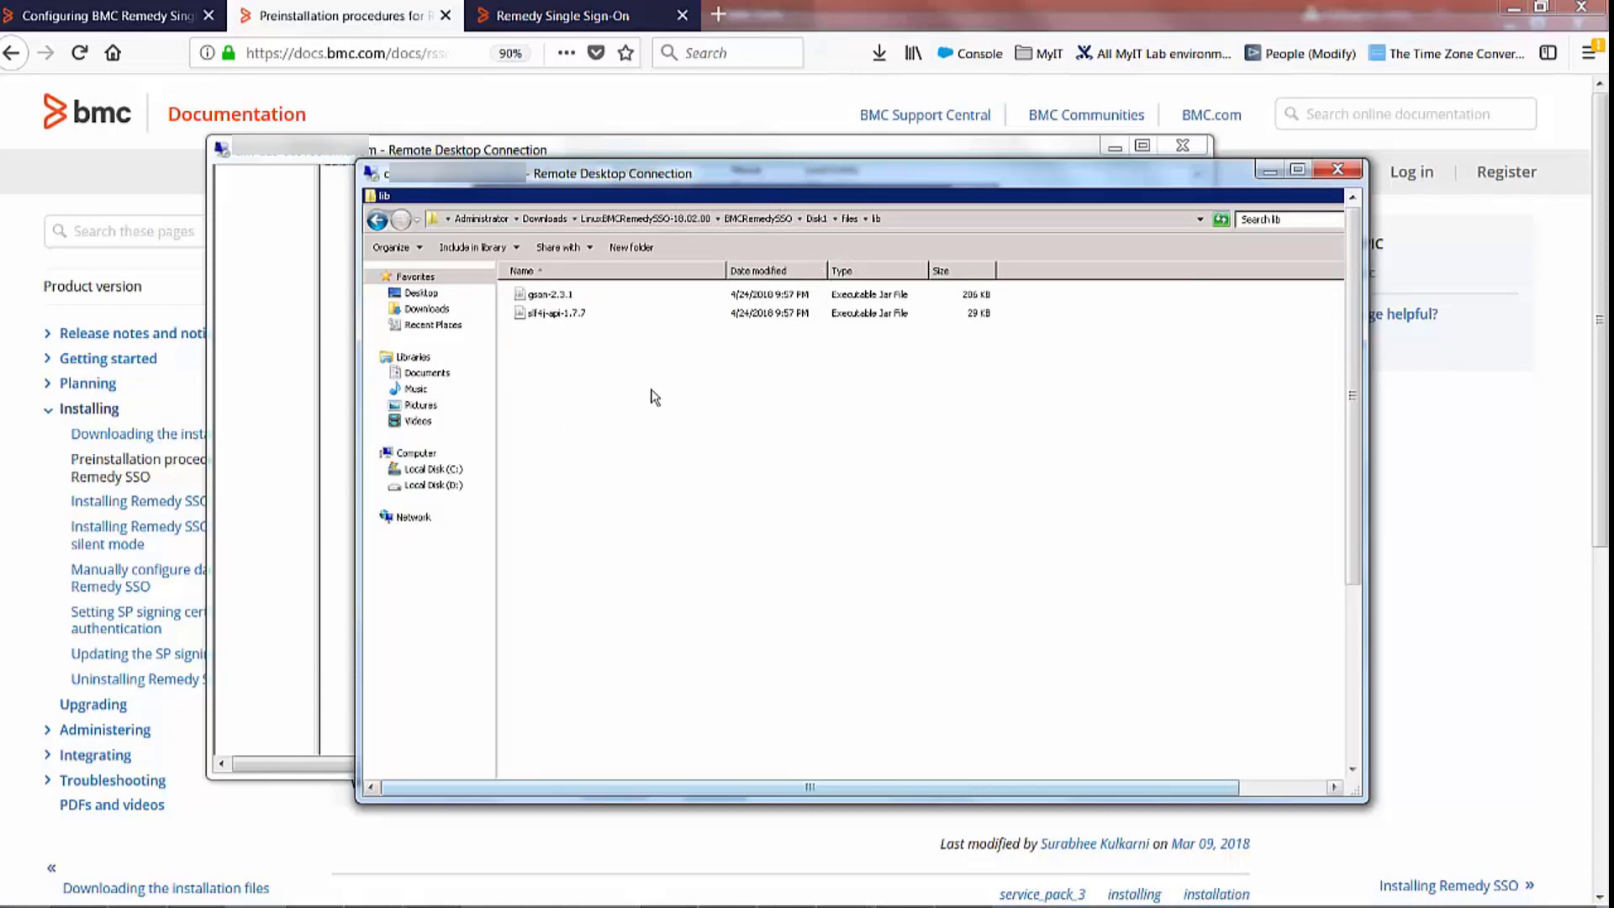
Review realm JG1802's application domains and tenant coffee.com, and test its AR server connection
left_click(555, 25)
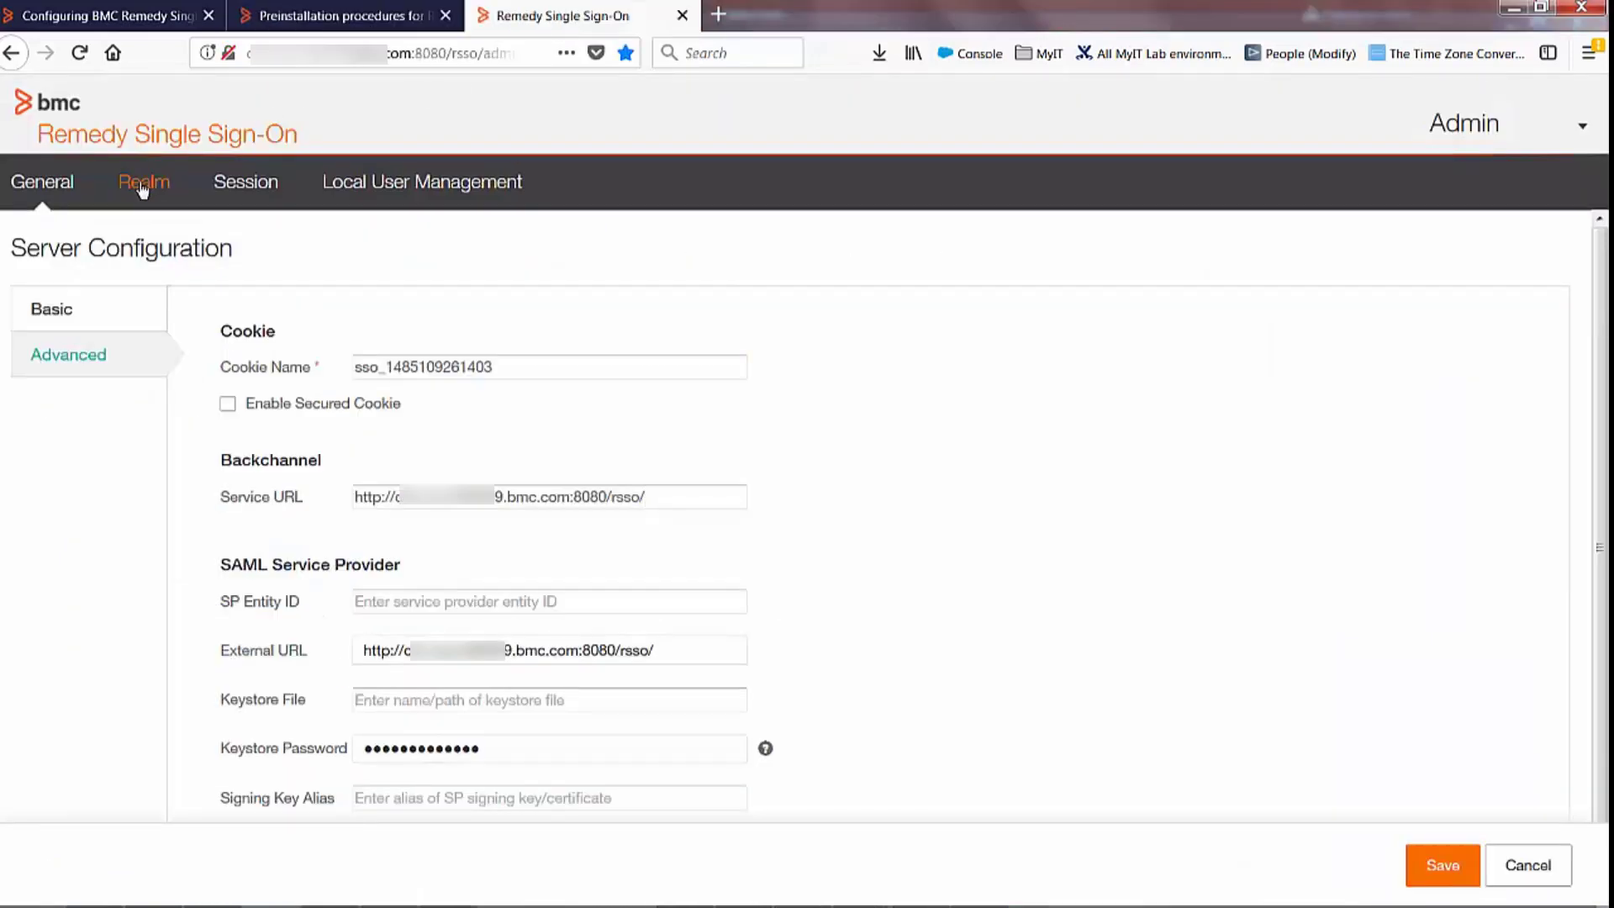
left_click(145, 184)
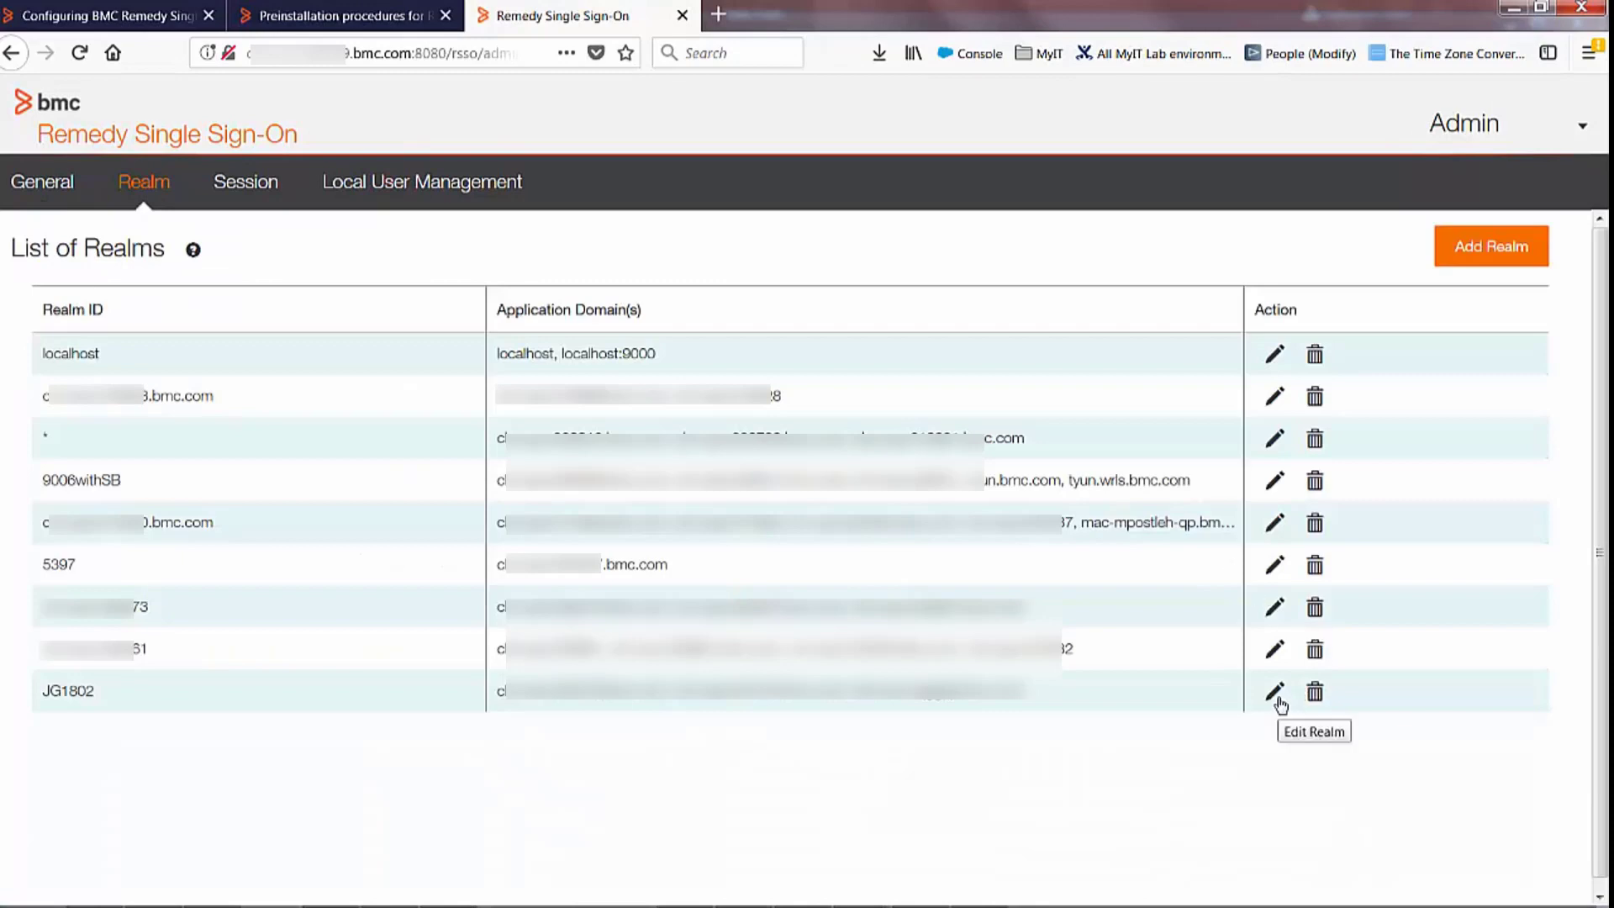
left_click(1274, 692)
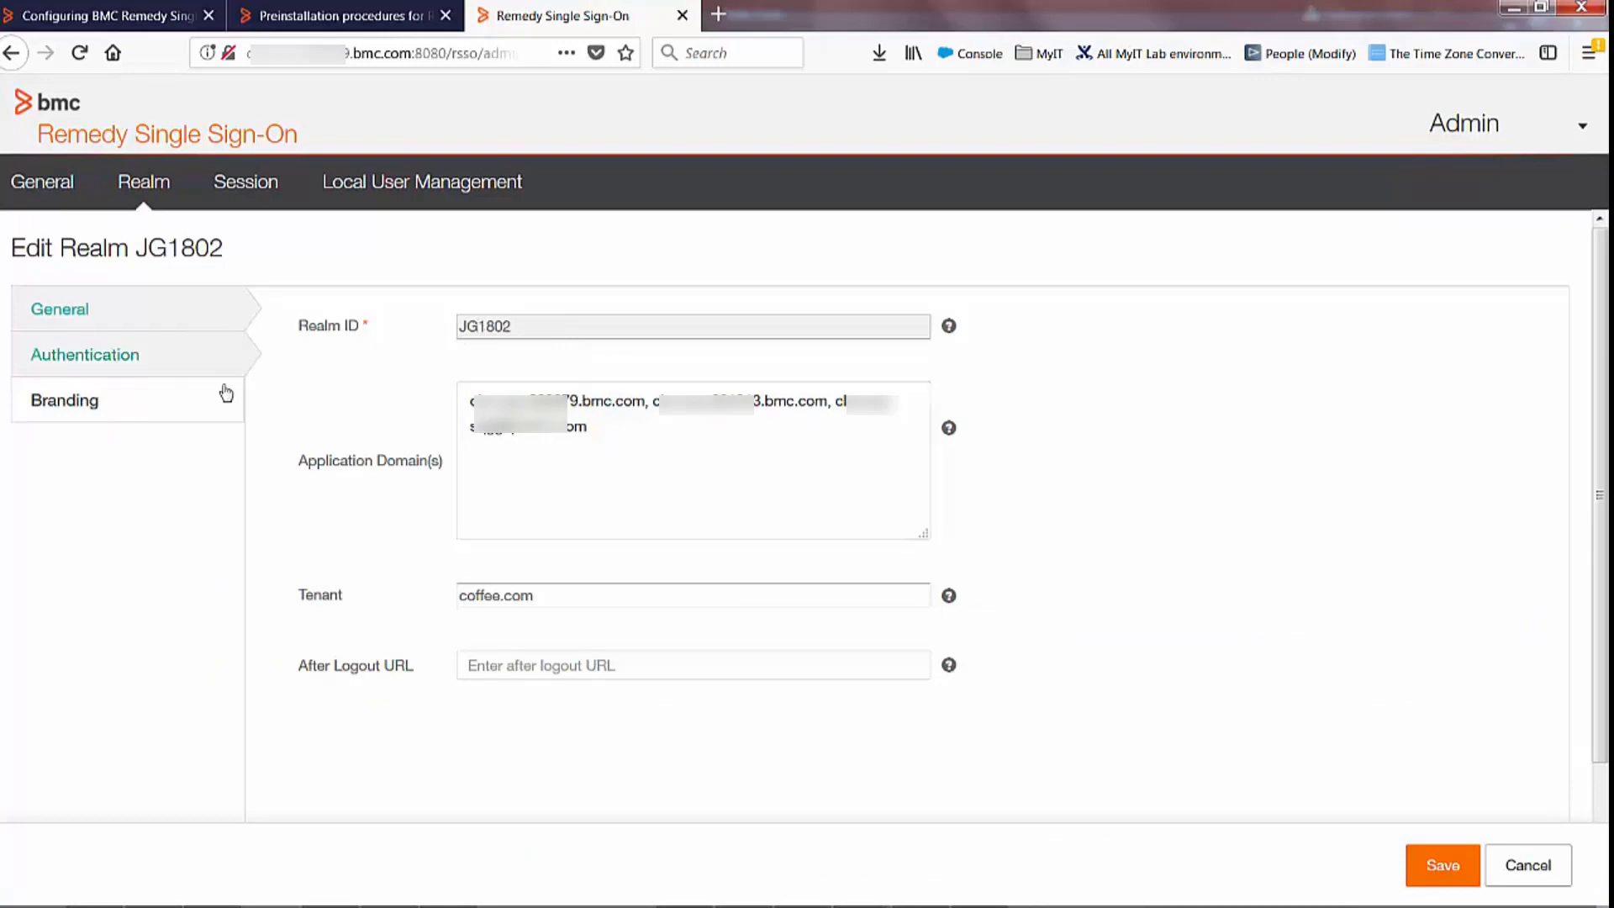
left_click(603, 402)
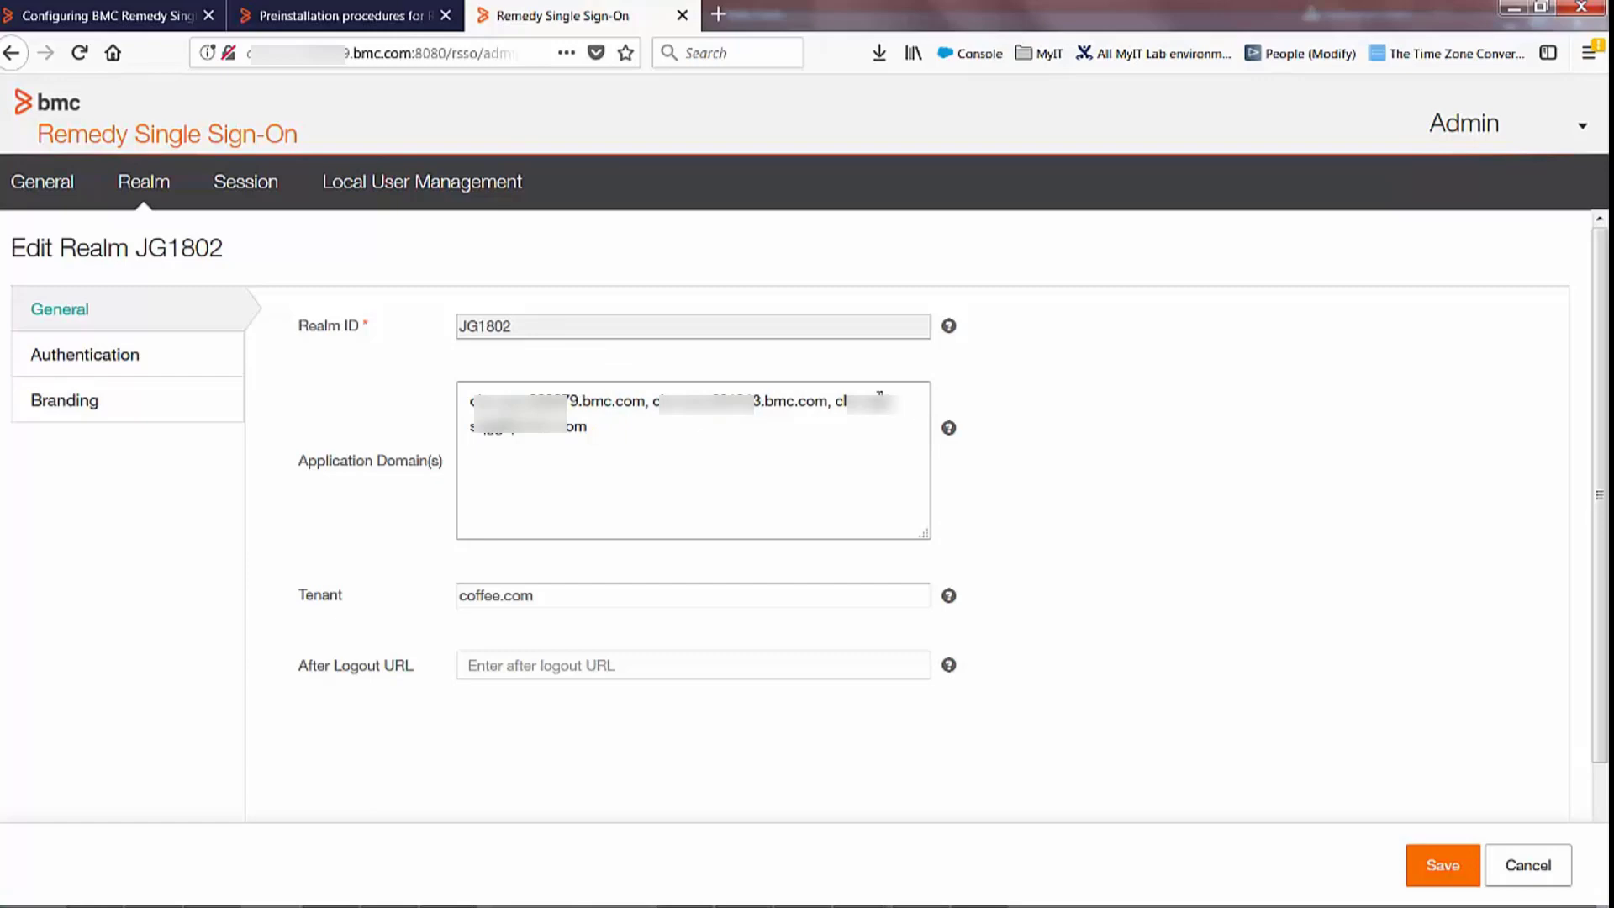
left_click(599, 596)
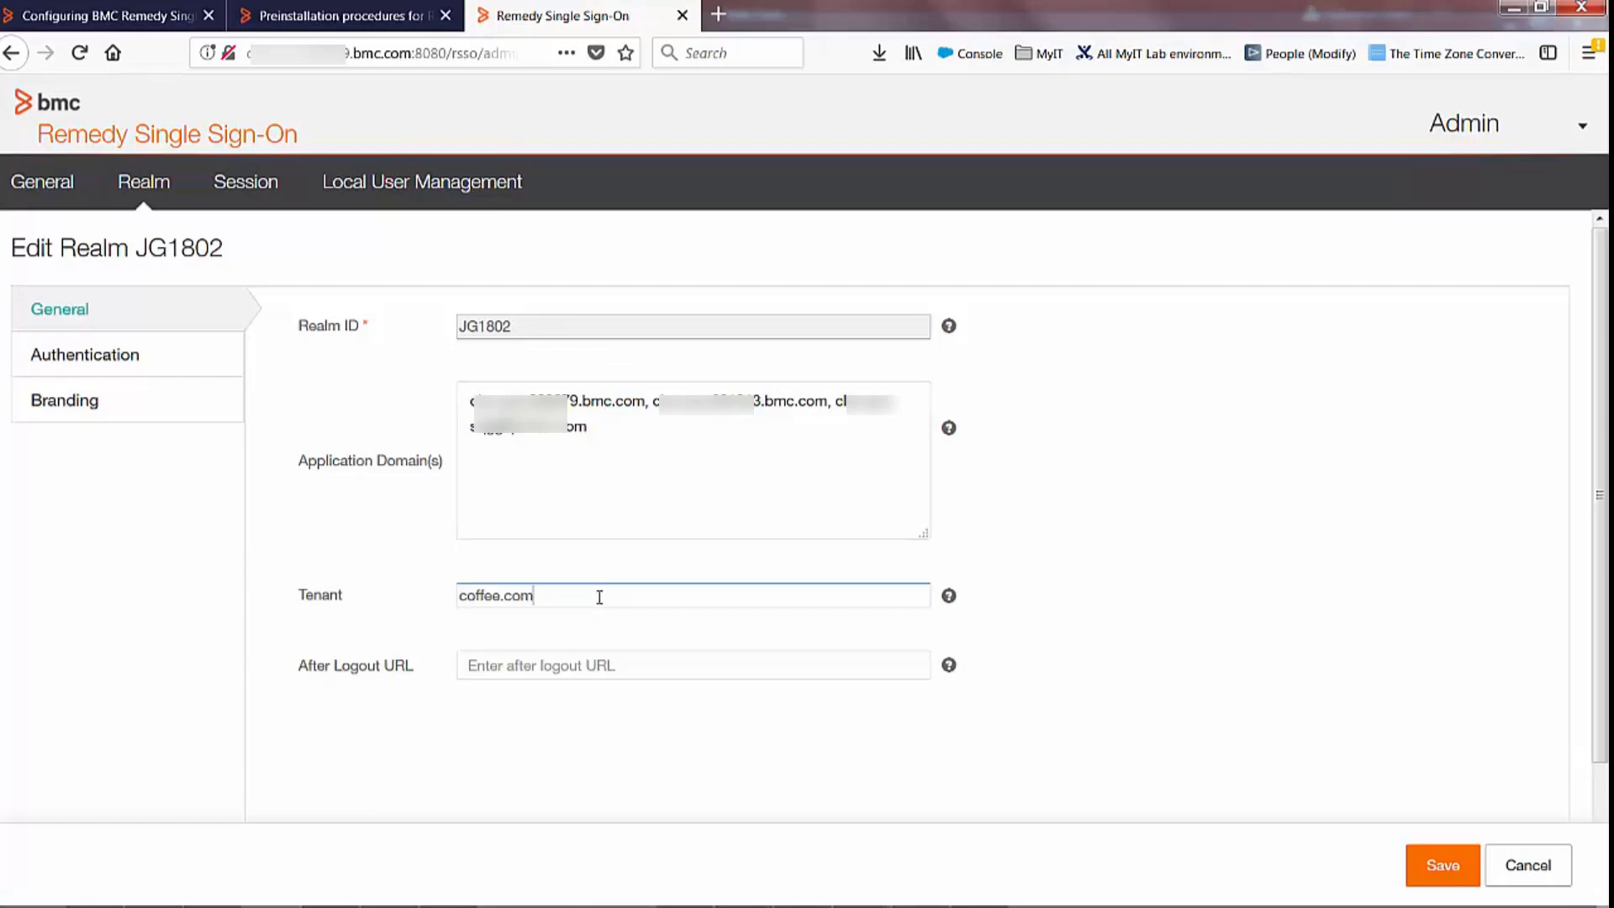
left_click(121, 375)
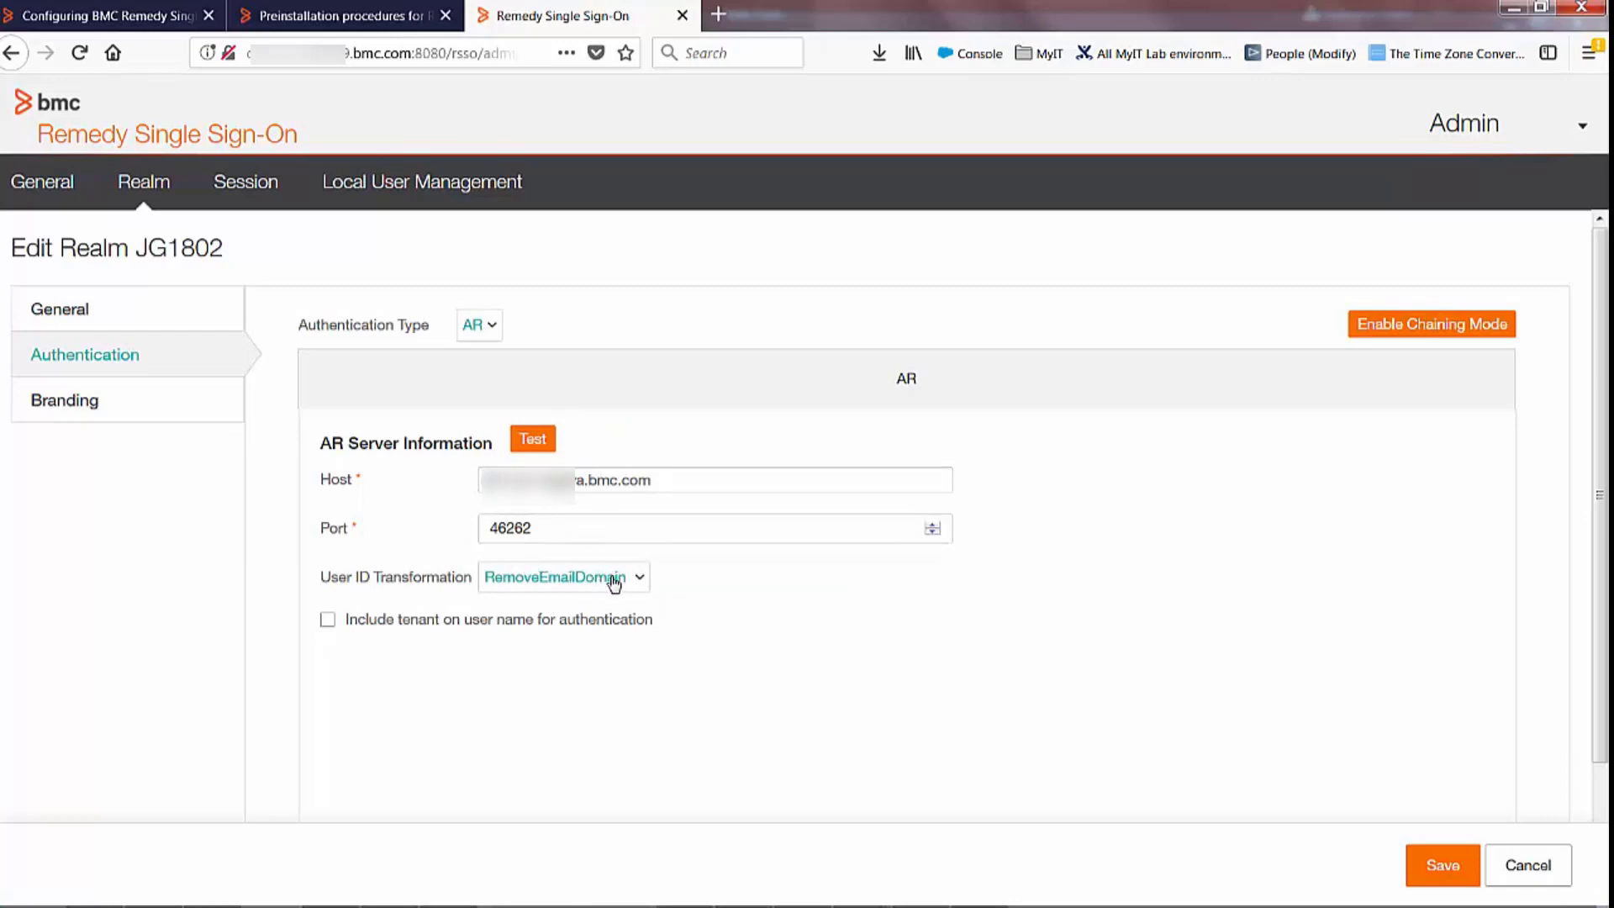
left_click(529, 440)
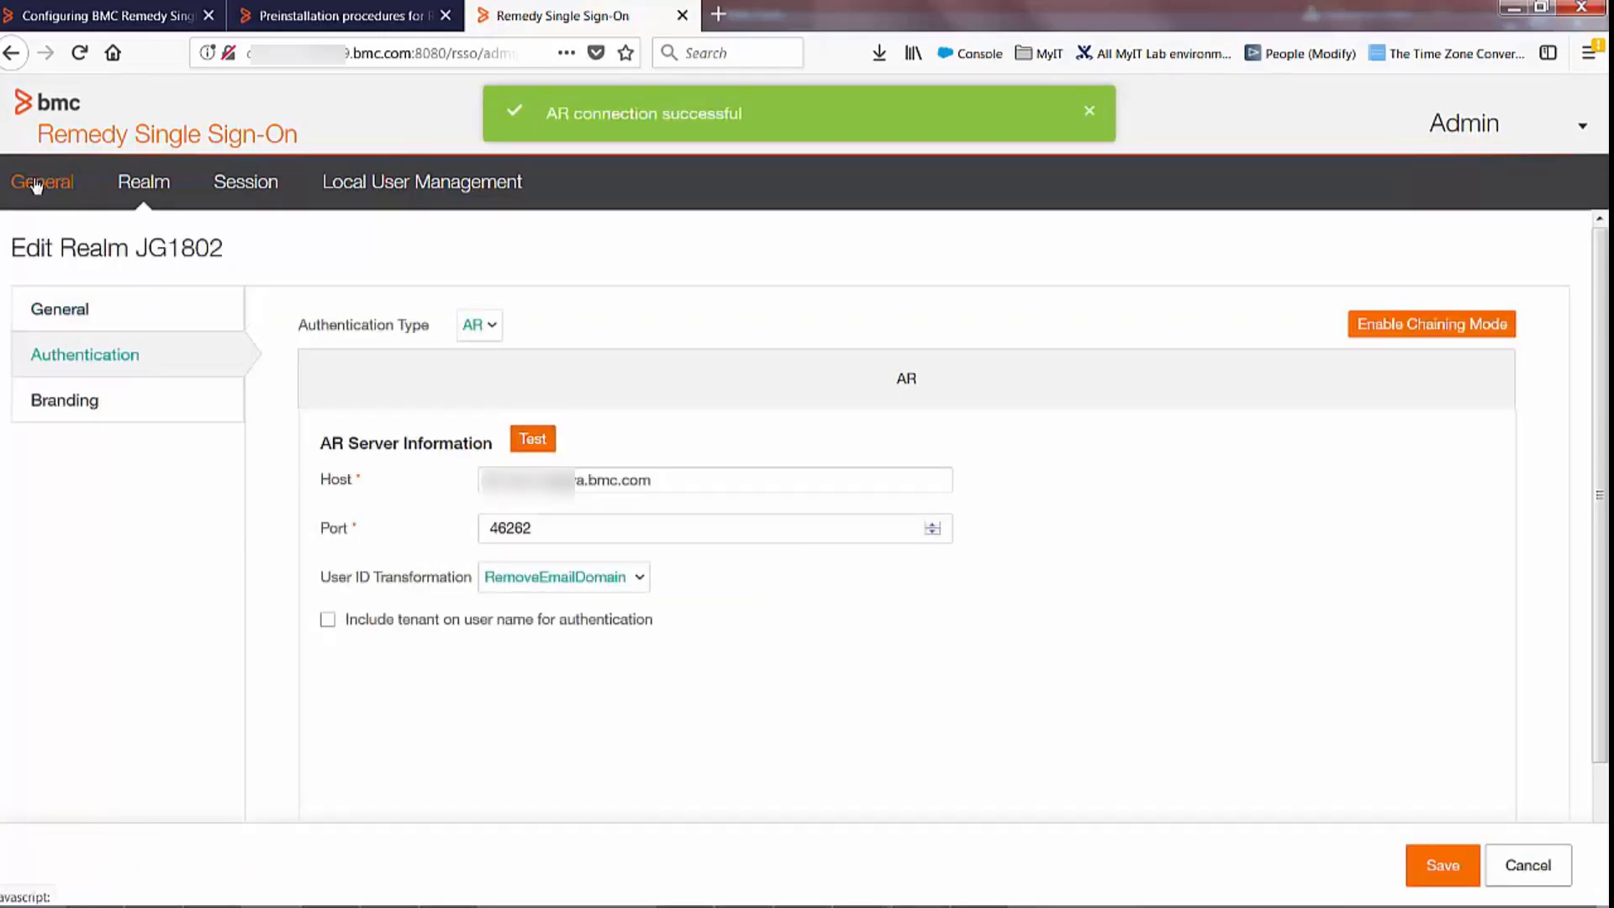
left_click(36, 187)
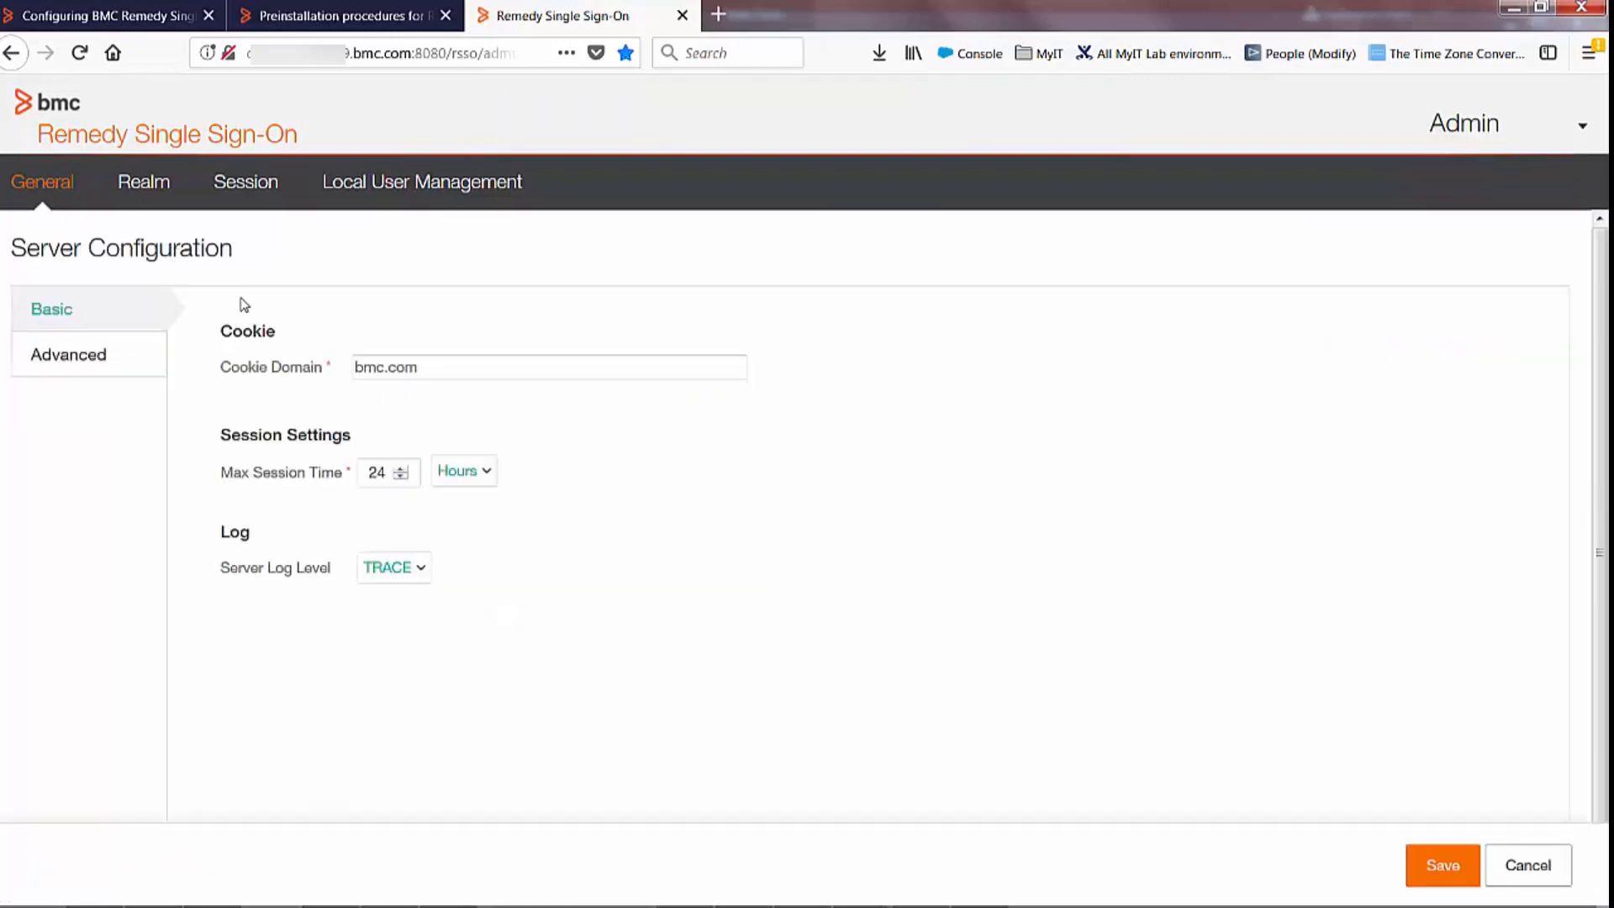
left_click(133, 371)
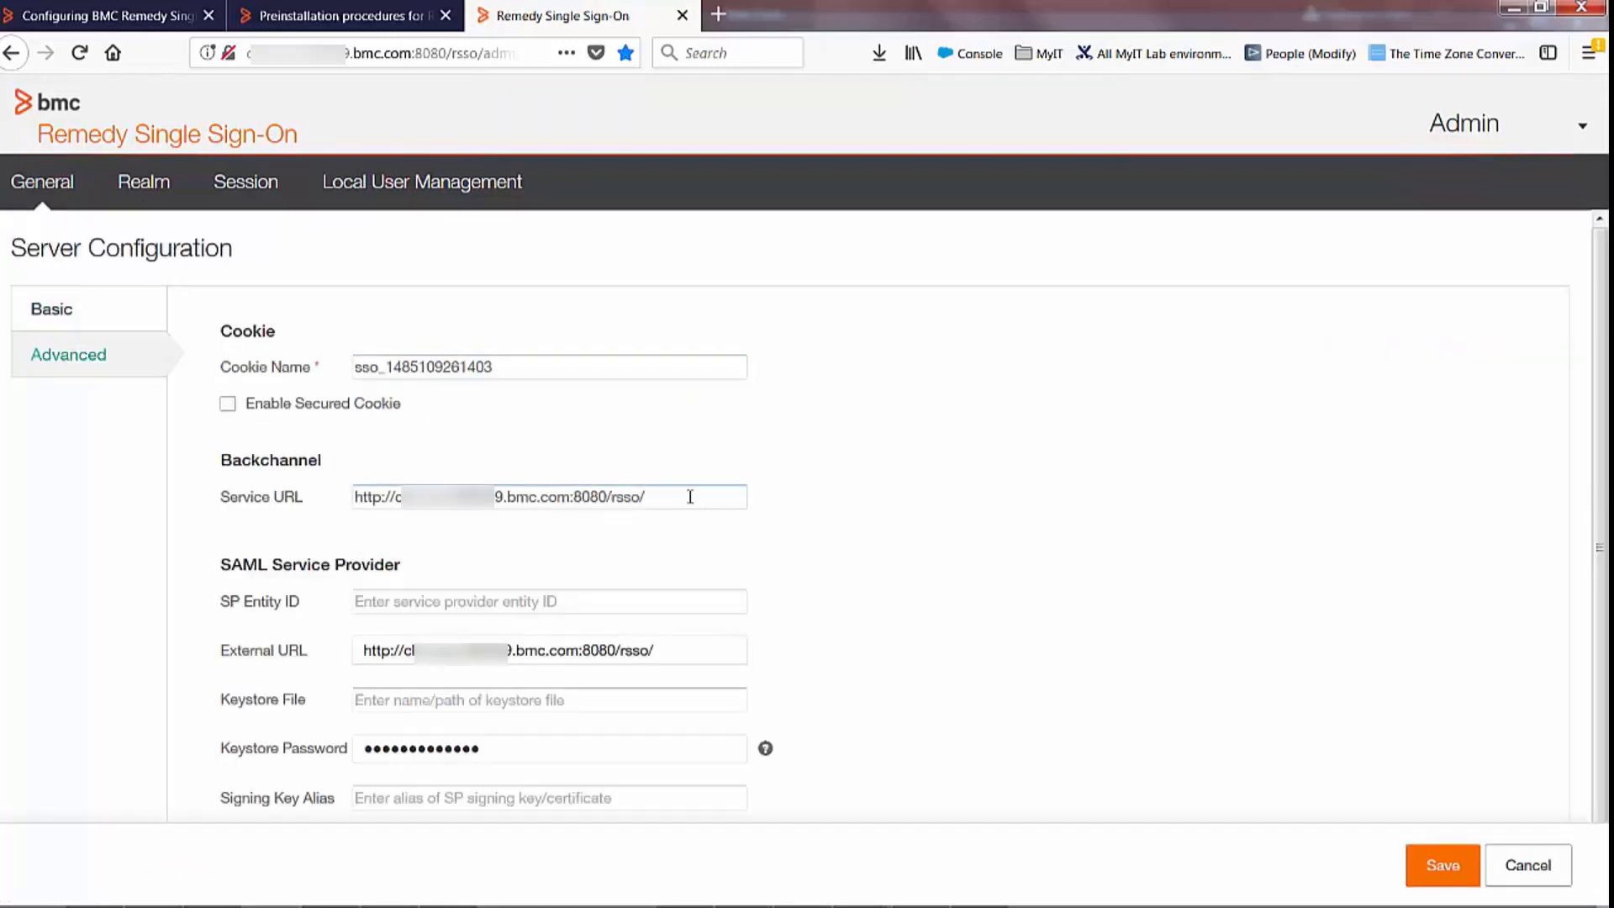
left_click_drag(689, 496, 258, 446)
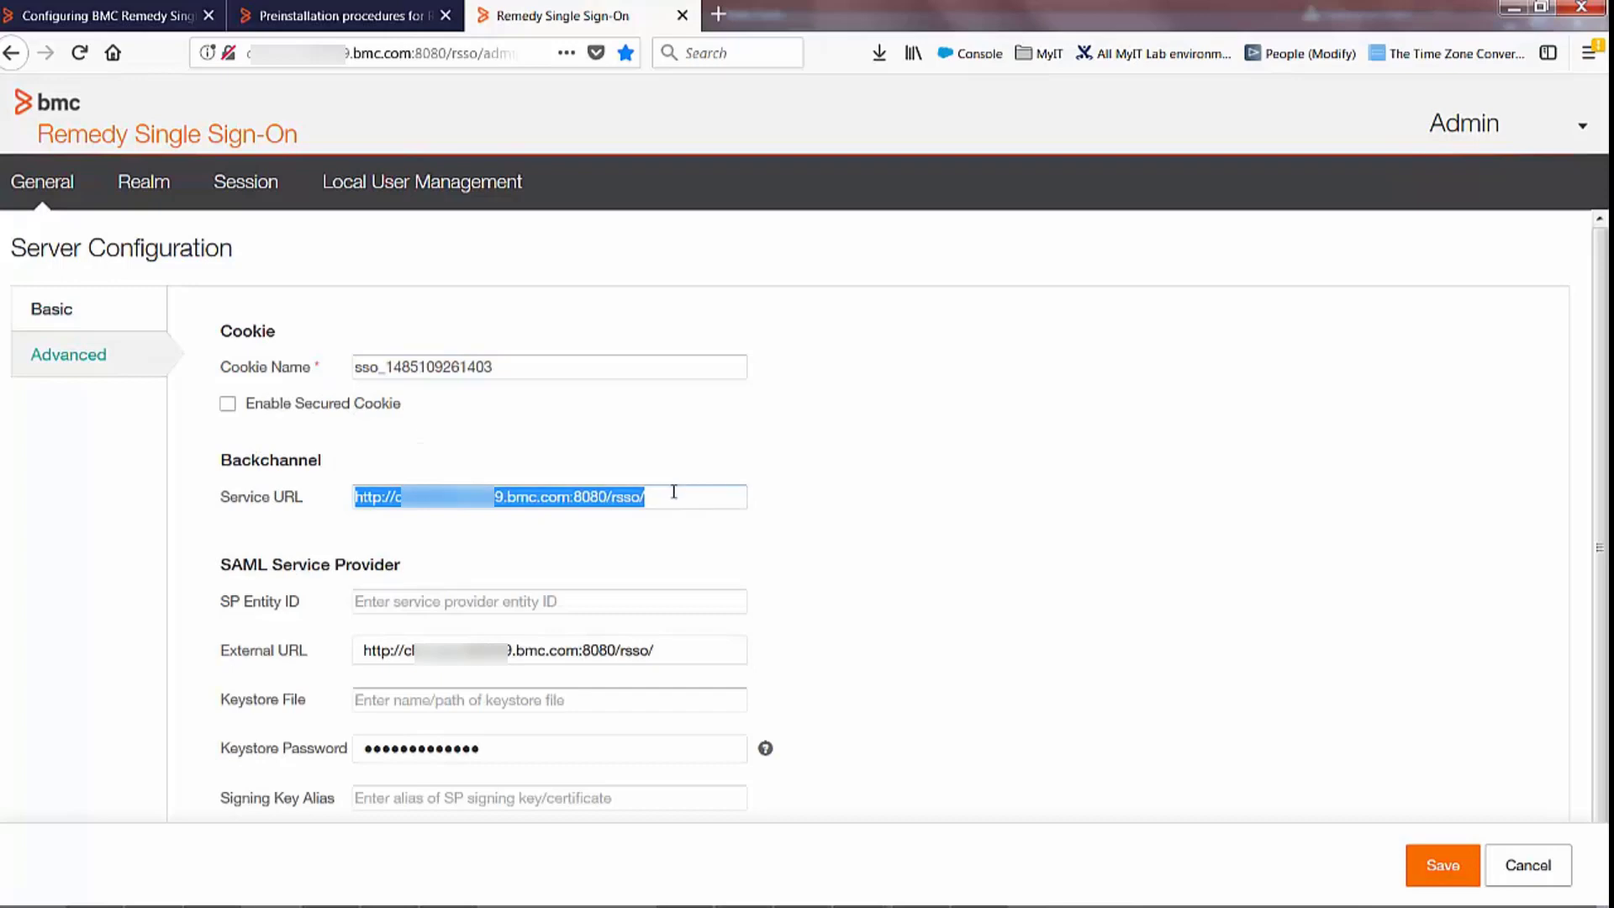
left_click(548, 372)
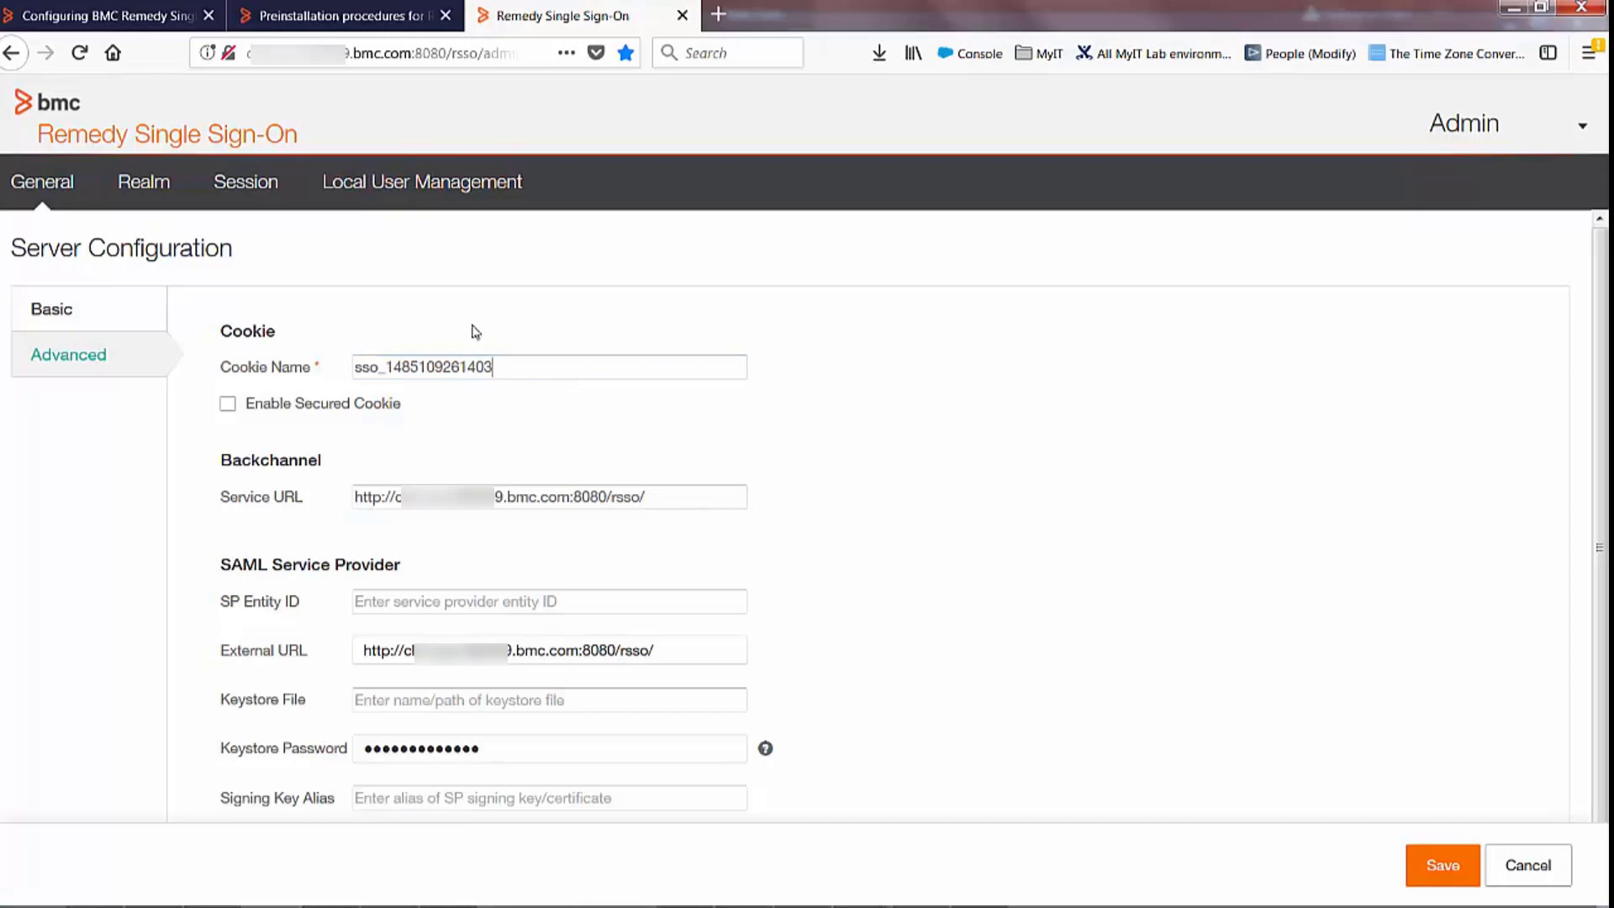
Note the Mid Tier conf path in the DWP Catalog SSO docs and bring up rsso-authenticator.properties
left_click(154, 31)
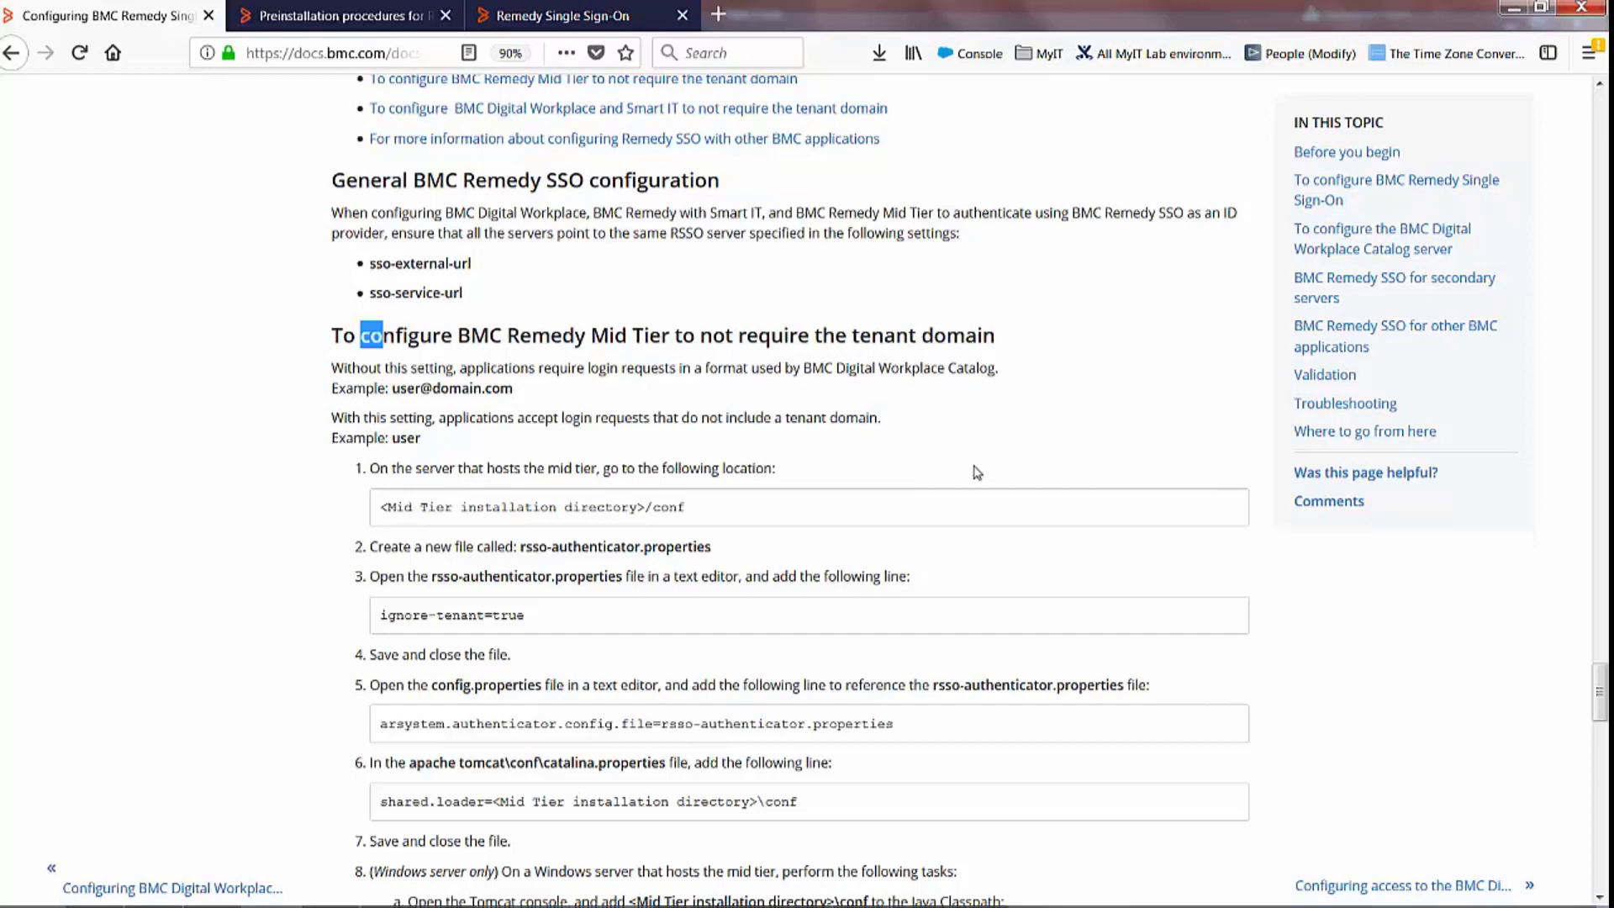
left_click_drag(686, 507, 389, 507)
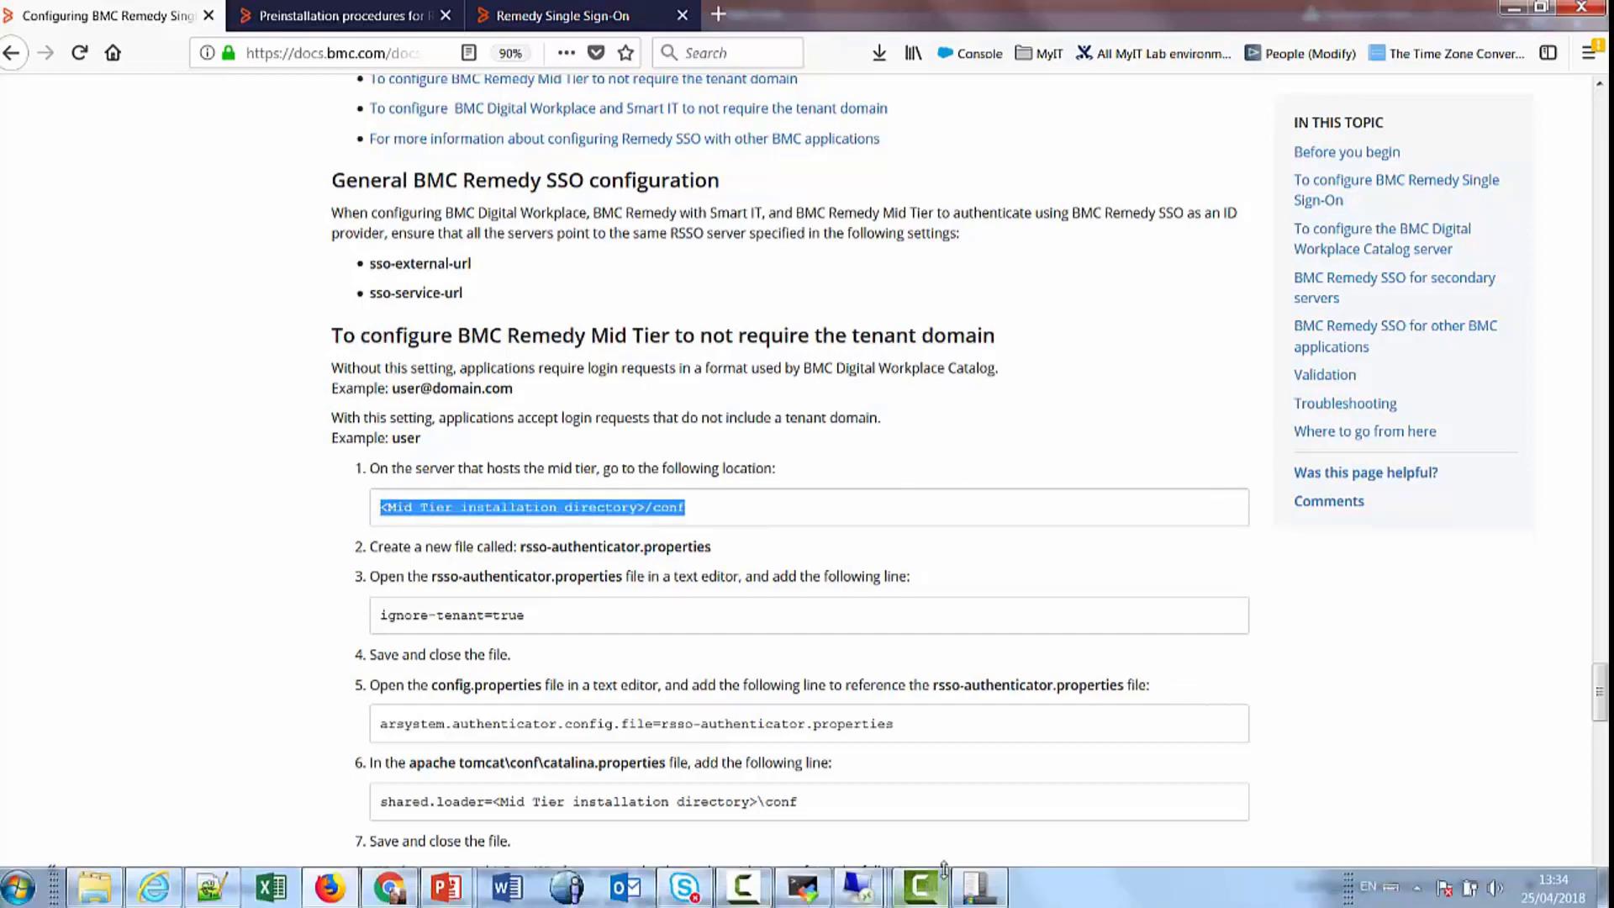
left_click(857, 886)
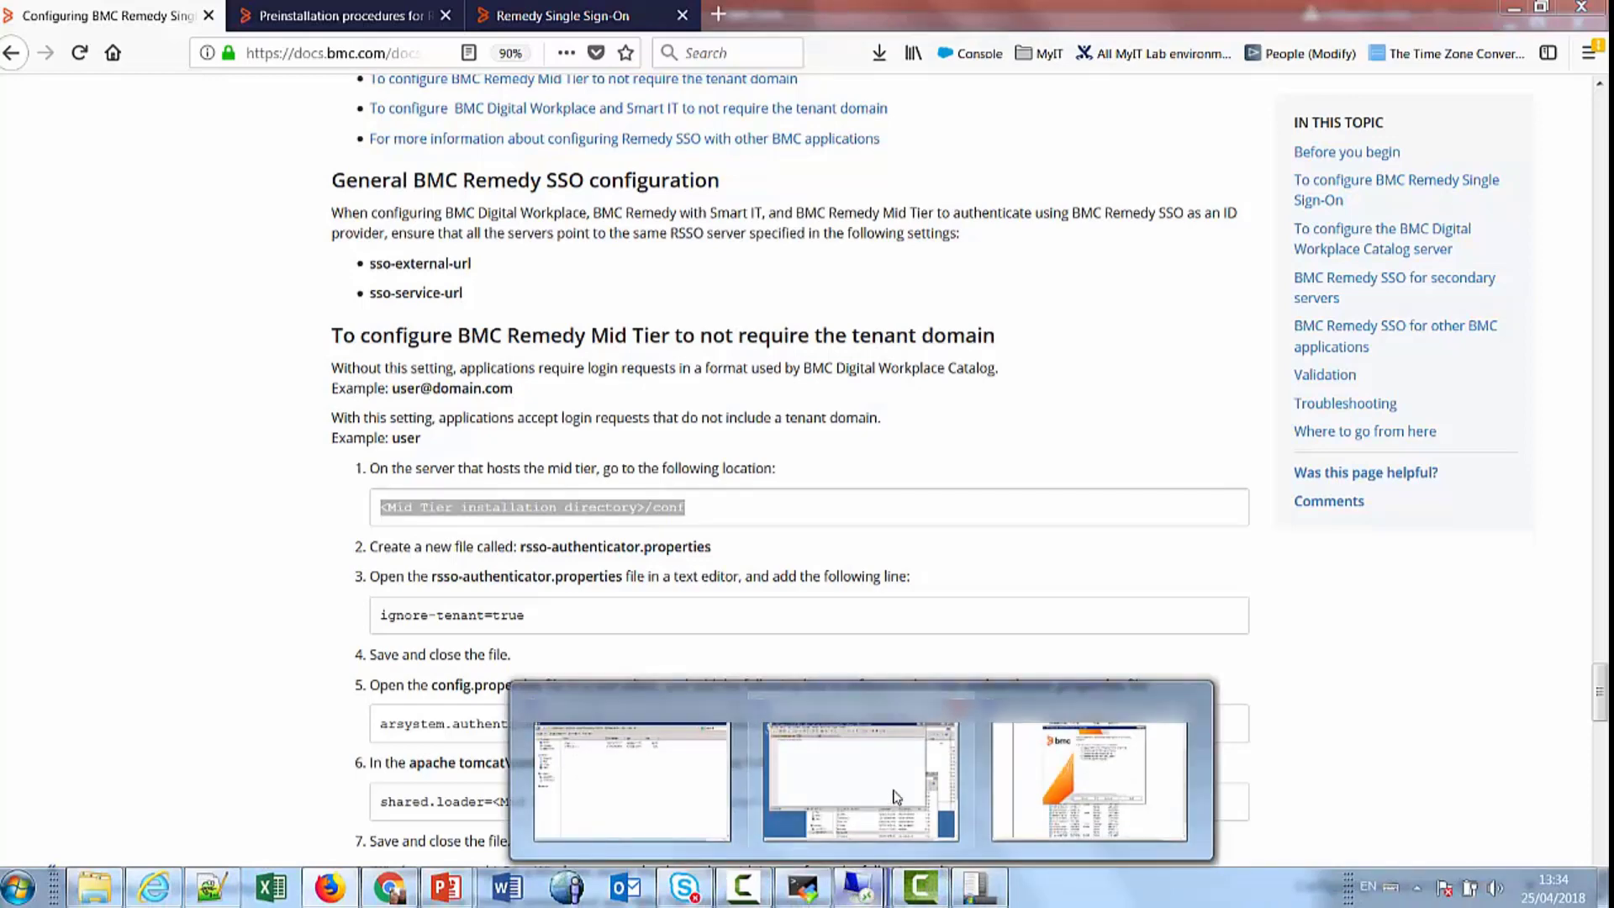
left_click(894, 822)
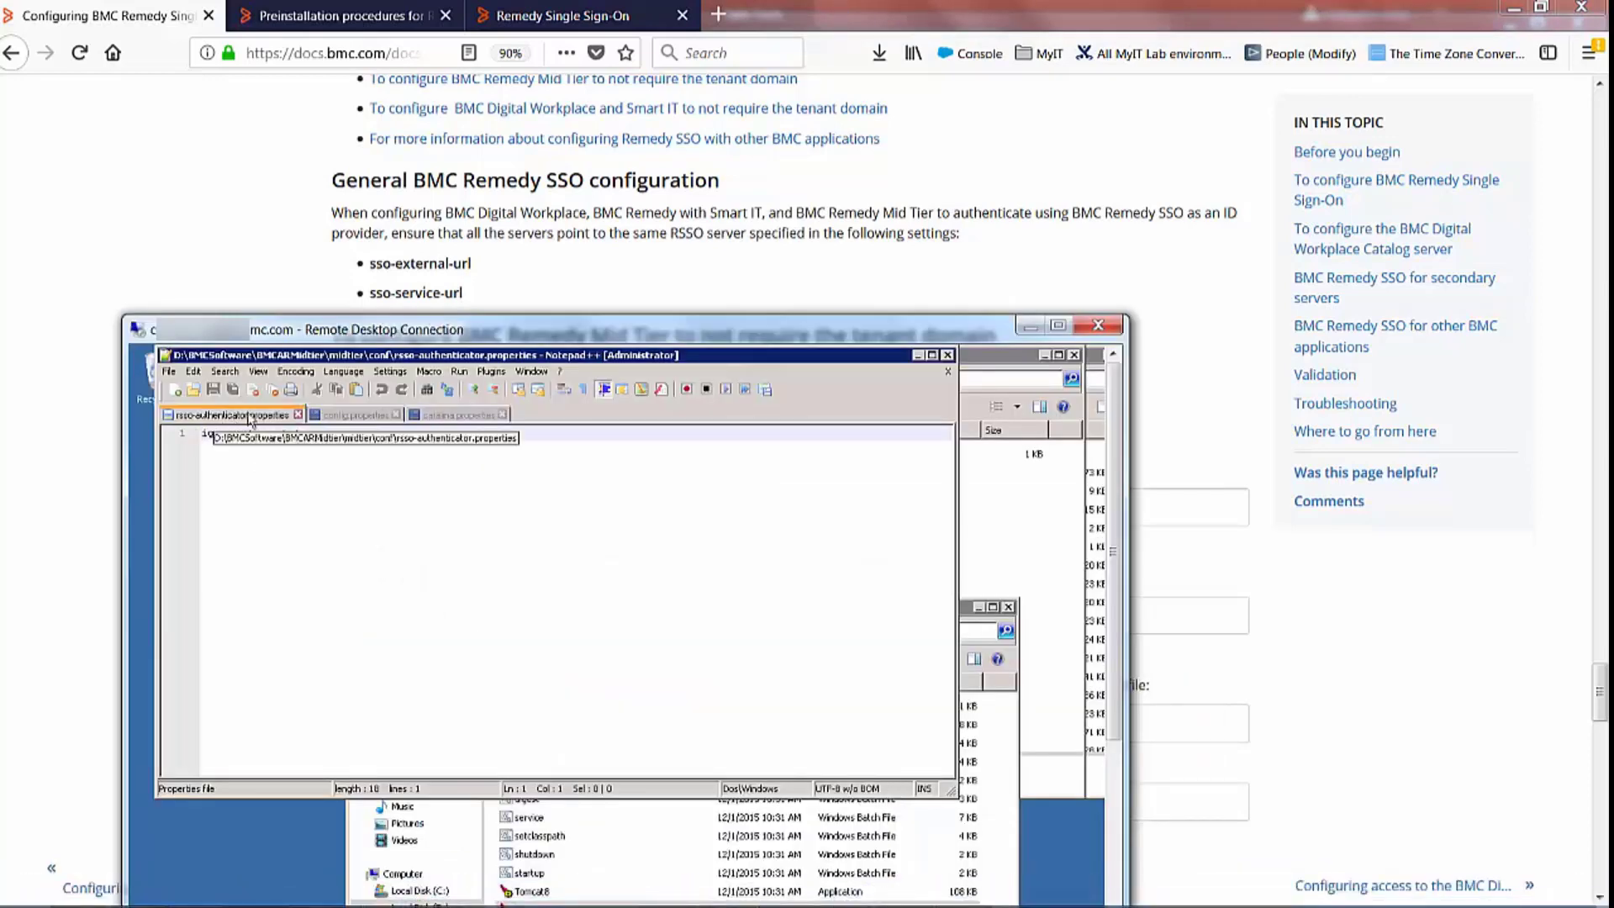
Check the authenticator line in config.properties and shared.loader in catalina.properties, then maximize the remote desktop
left_click(357, 415)
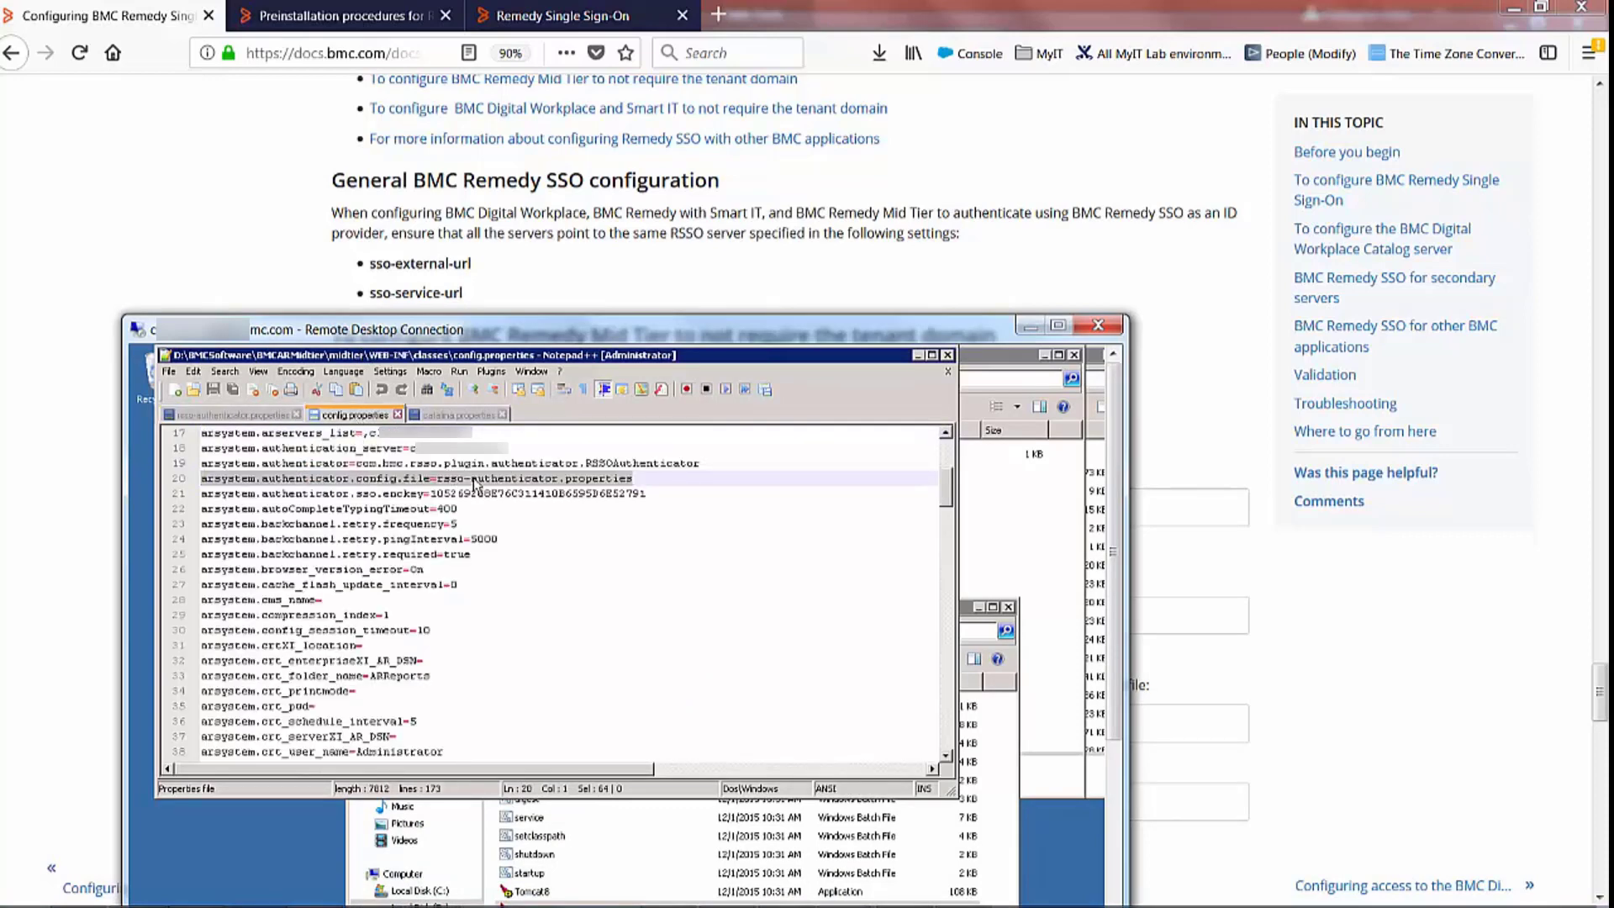
left_click(454, 415)
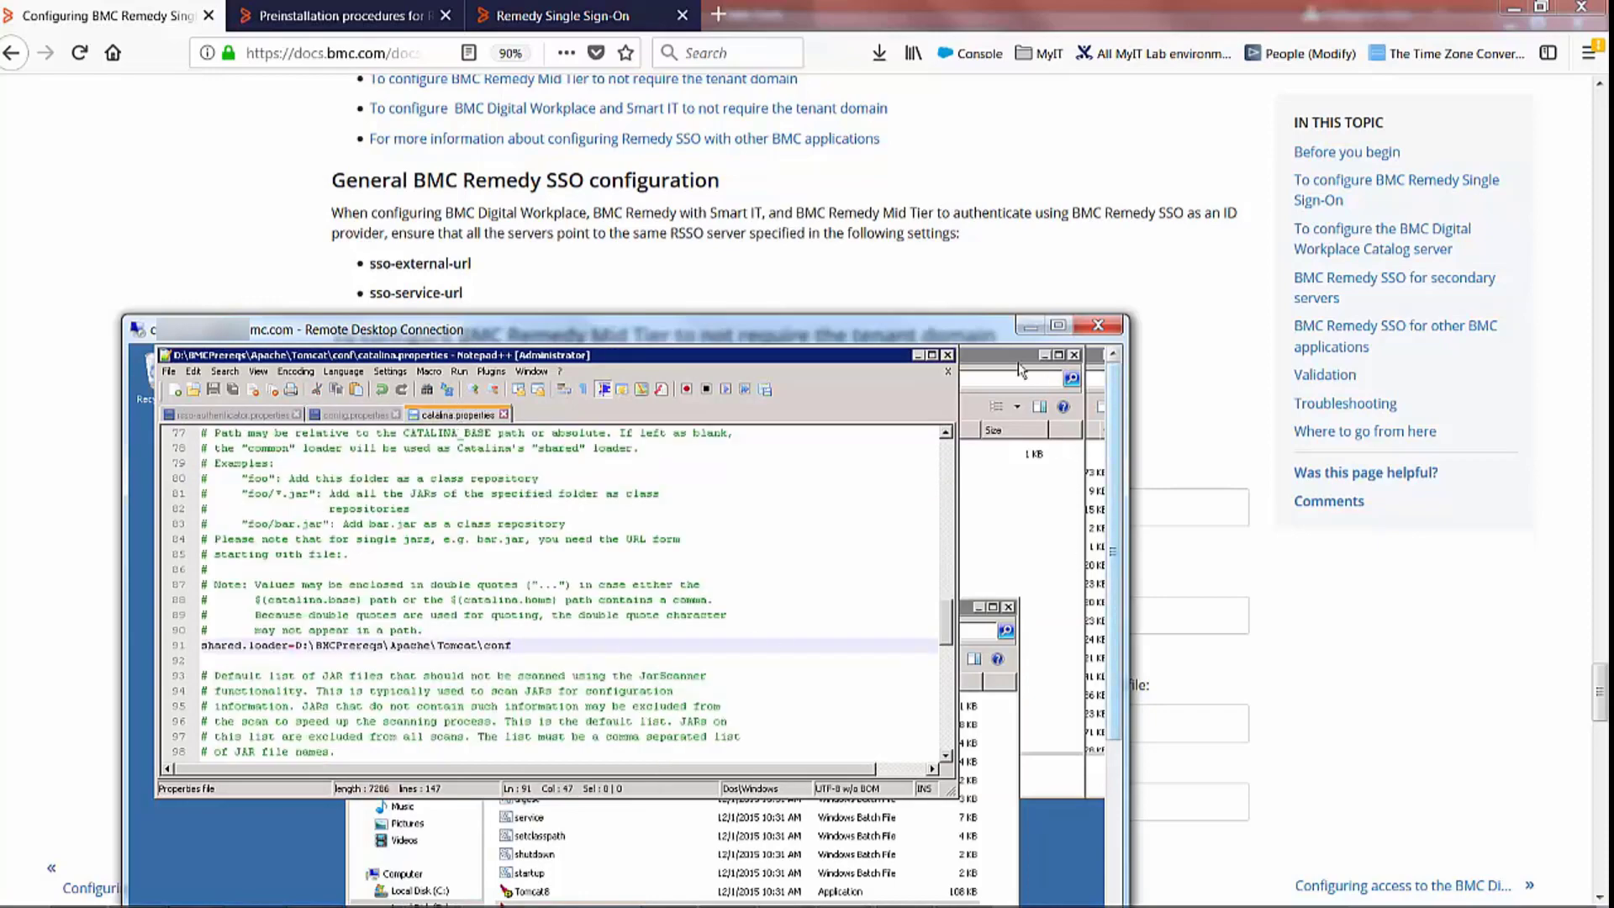
left_click_drag(1002, 331, 998, 252)
left_click(1054, 245)
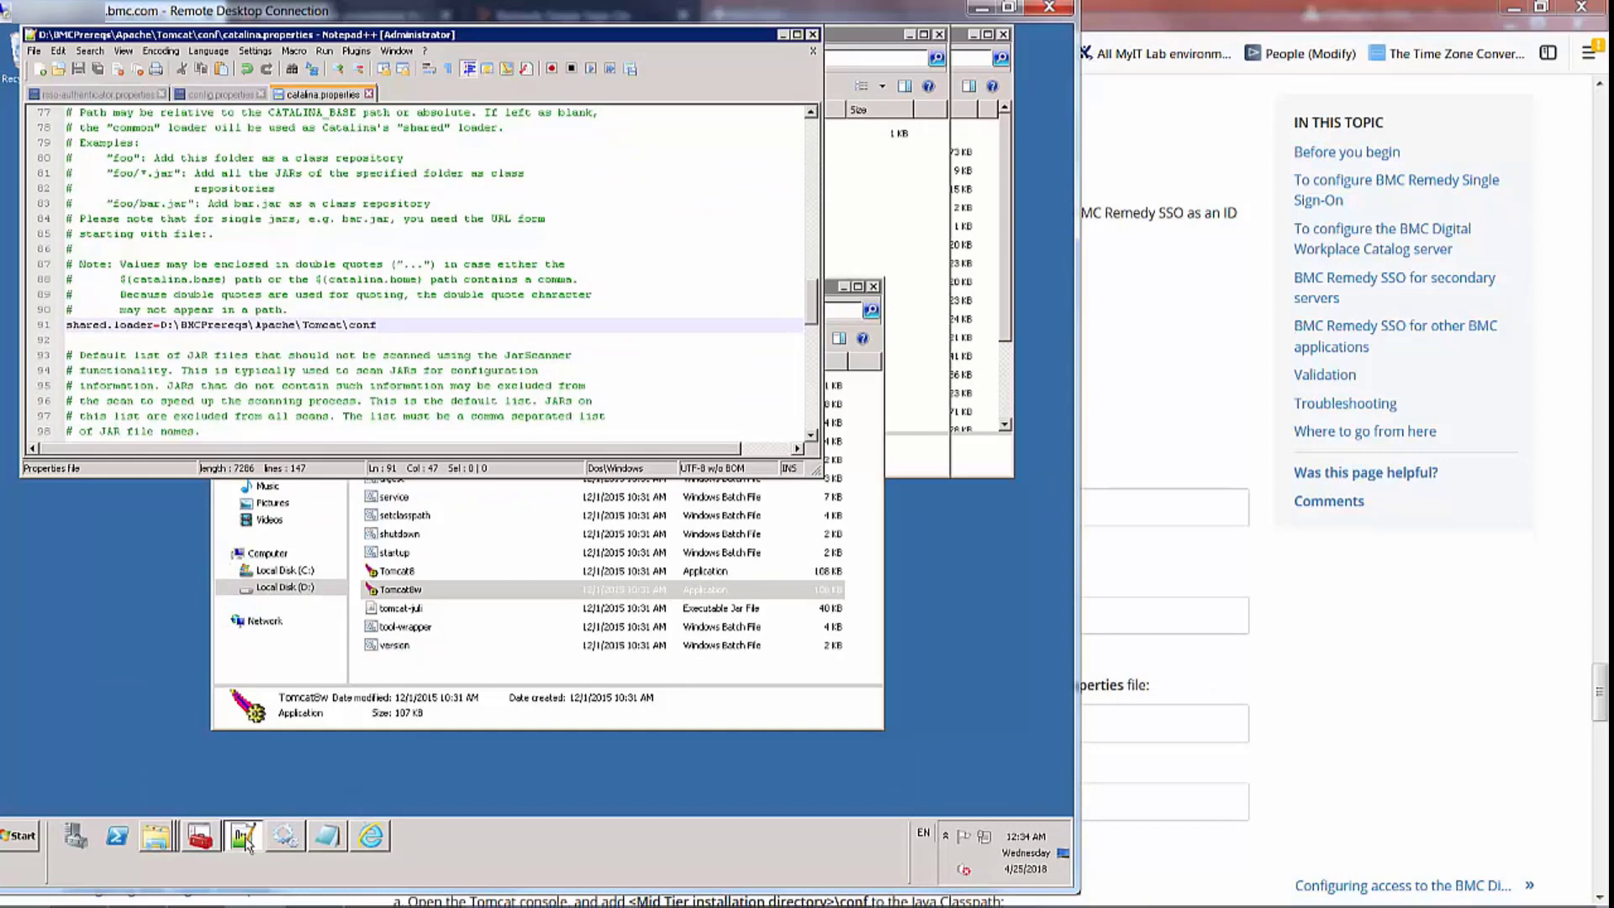
Verify the Java Classpath in Tomcat8w's service properties, then bring up the Windows Services list
left_click(422, 592)
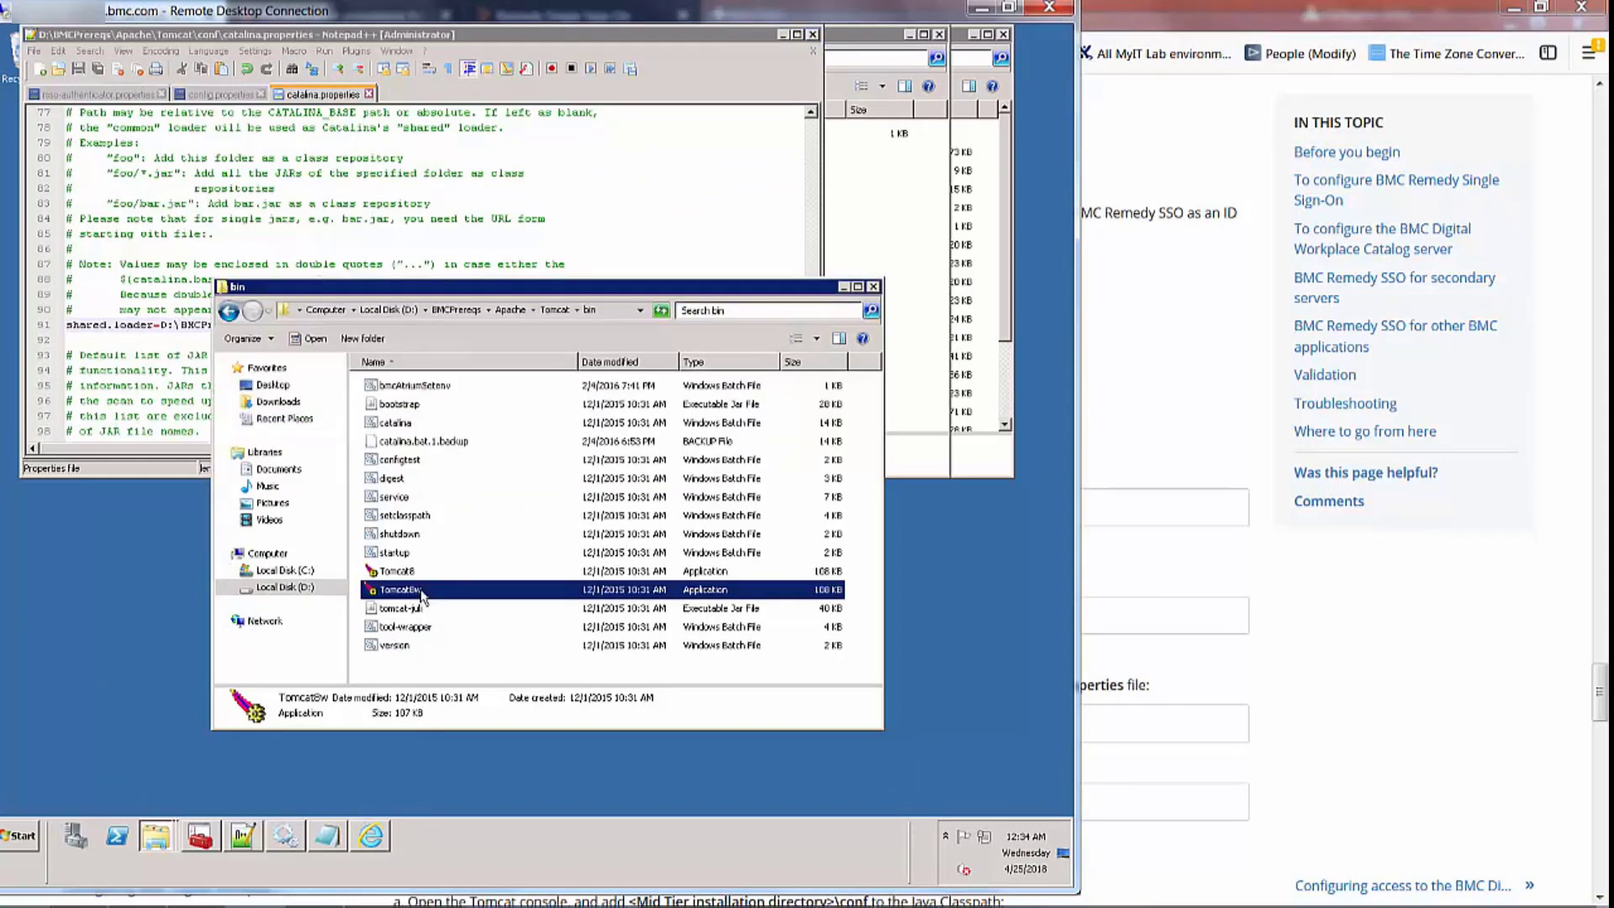
double_click(422, 592)
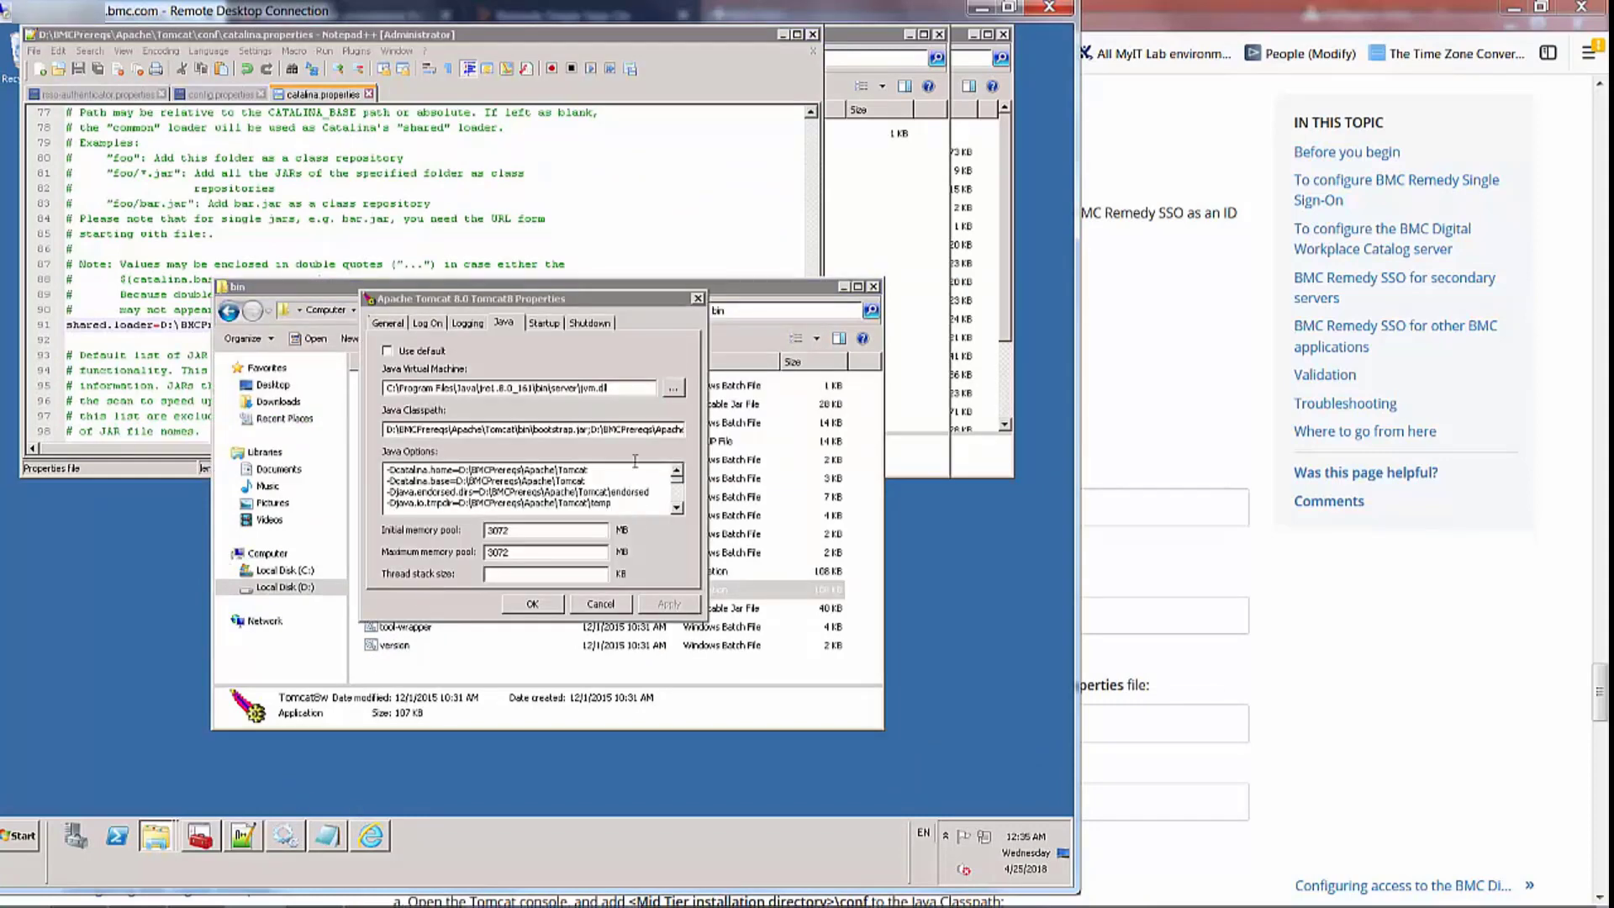
left_click(646, 429)
left_click_drag(620, 429, 790, 430)
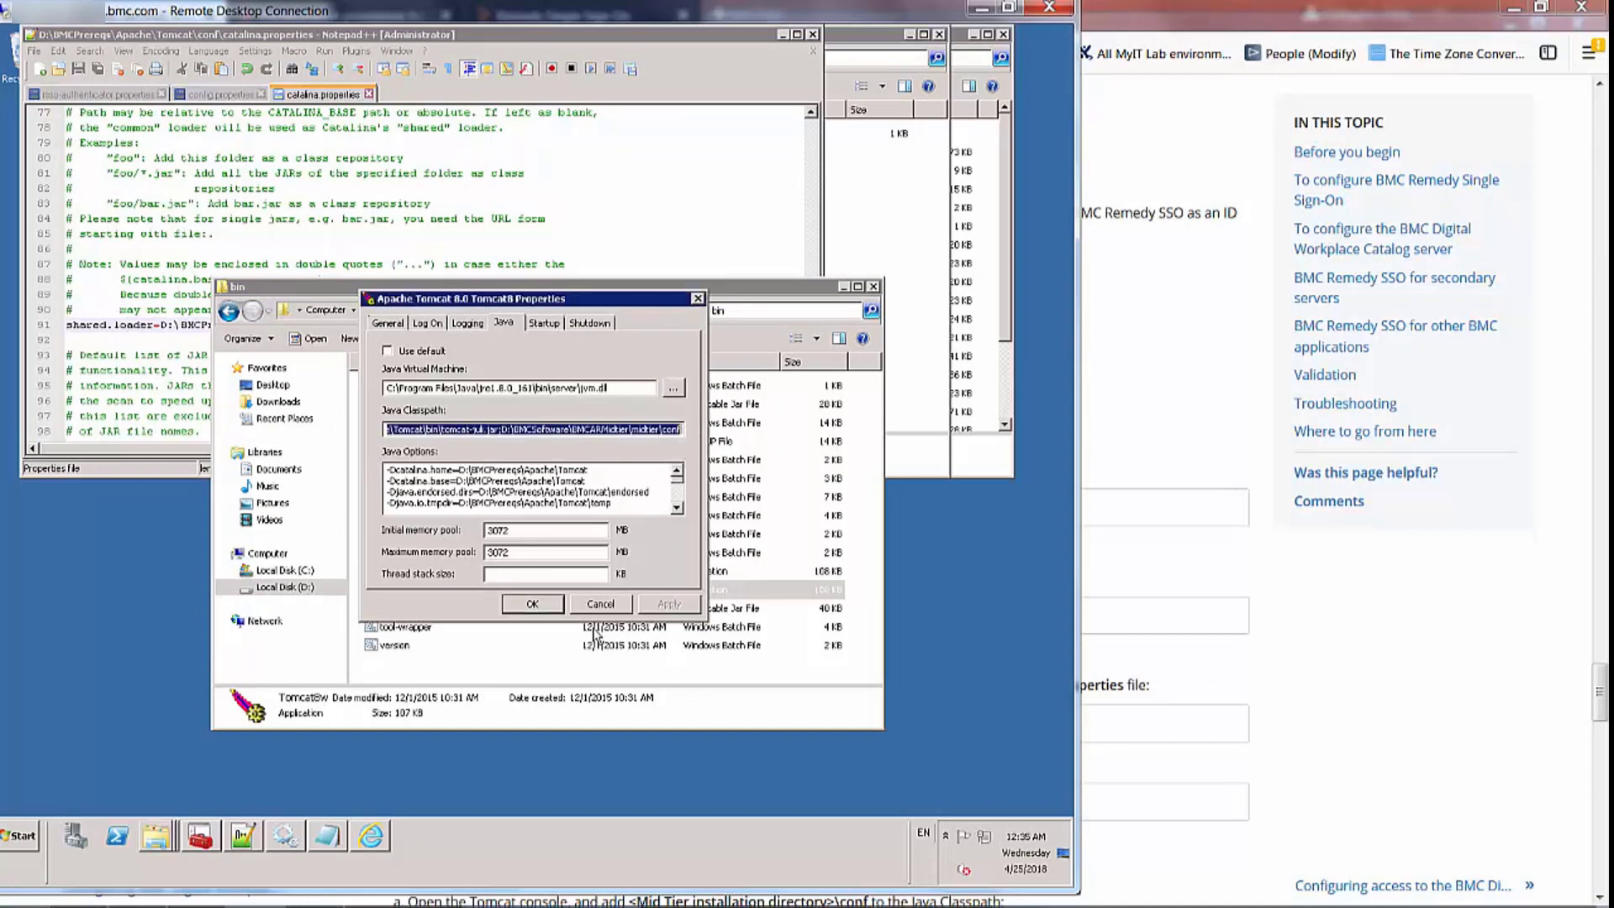
left_click(532, 603)
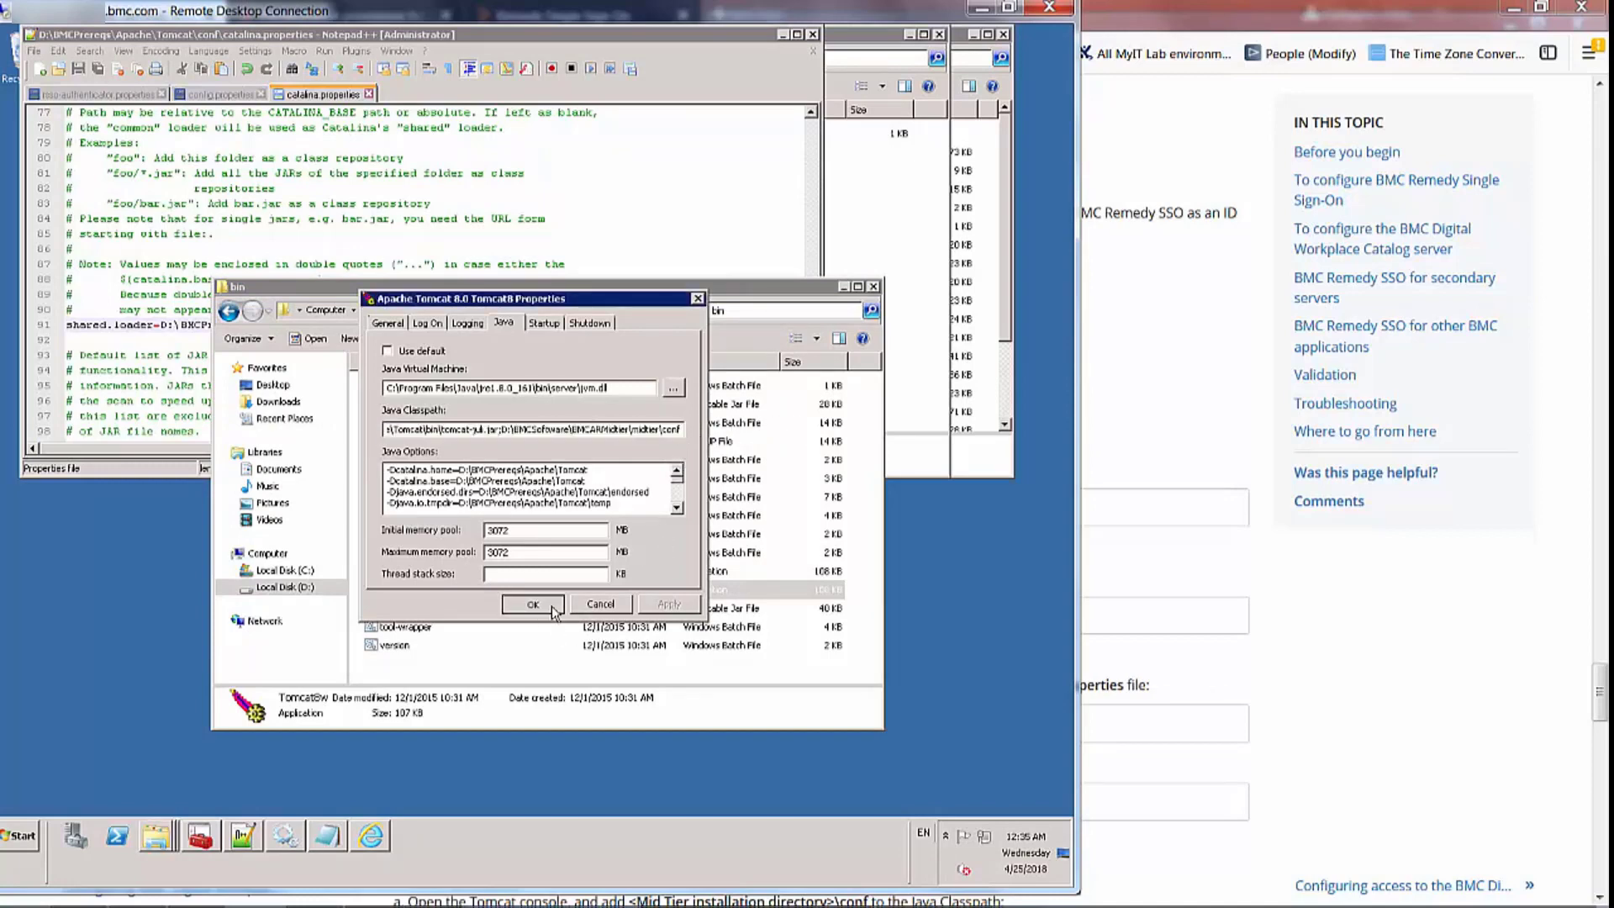
left_click(285, 835)
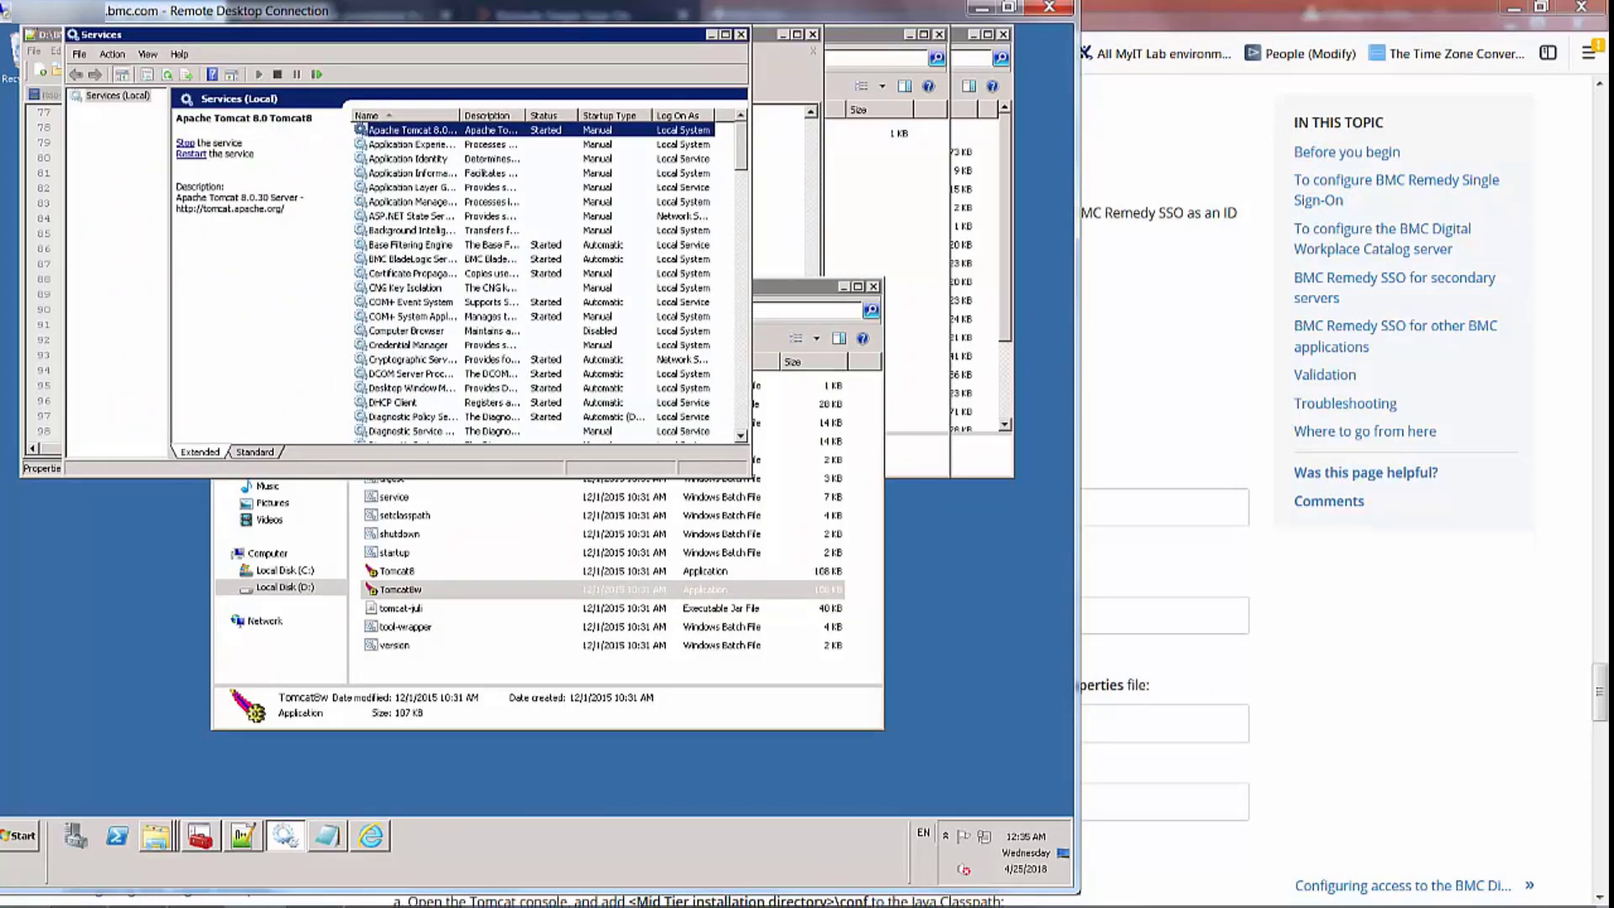
Reopen sso-sdk.properties in vi on the Smart IT session, confirm ignore-tenant=true, and quit unchanged
left_click(803, 891)
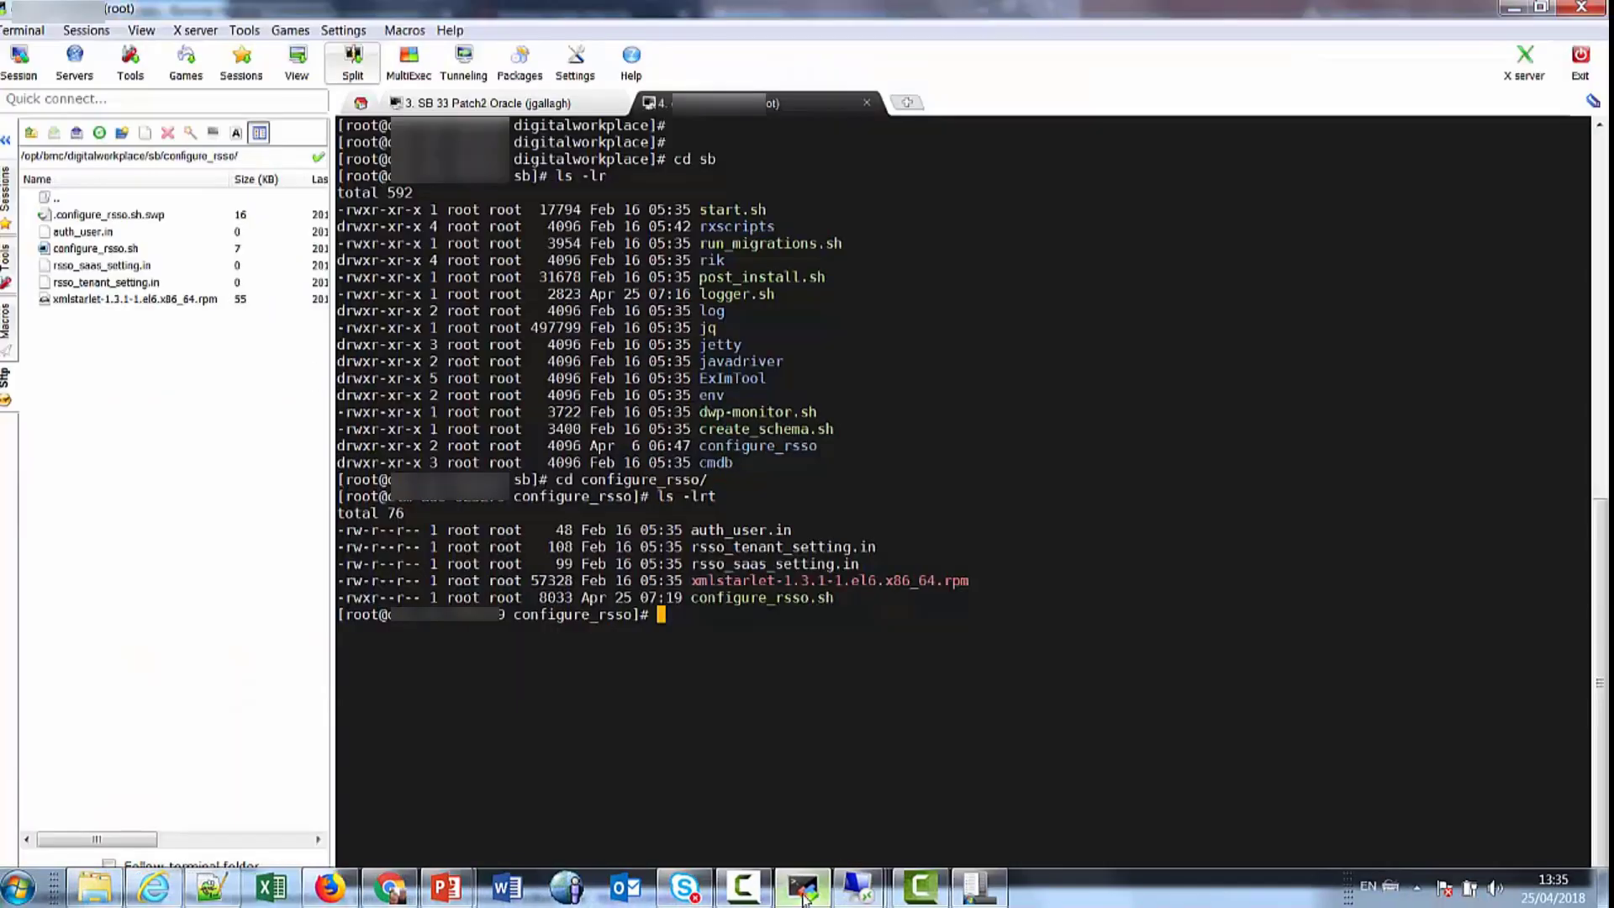
left_click(509, 104)
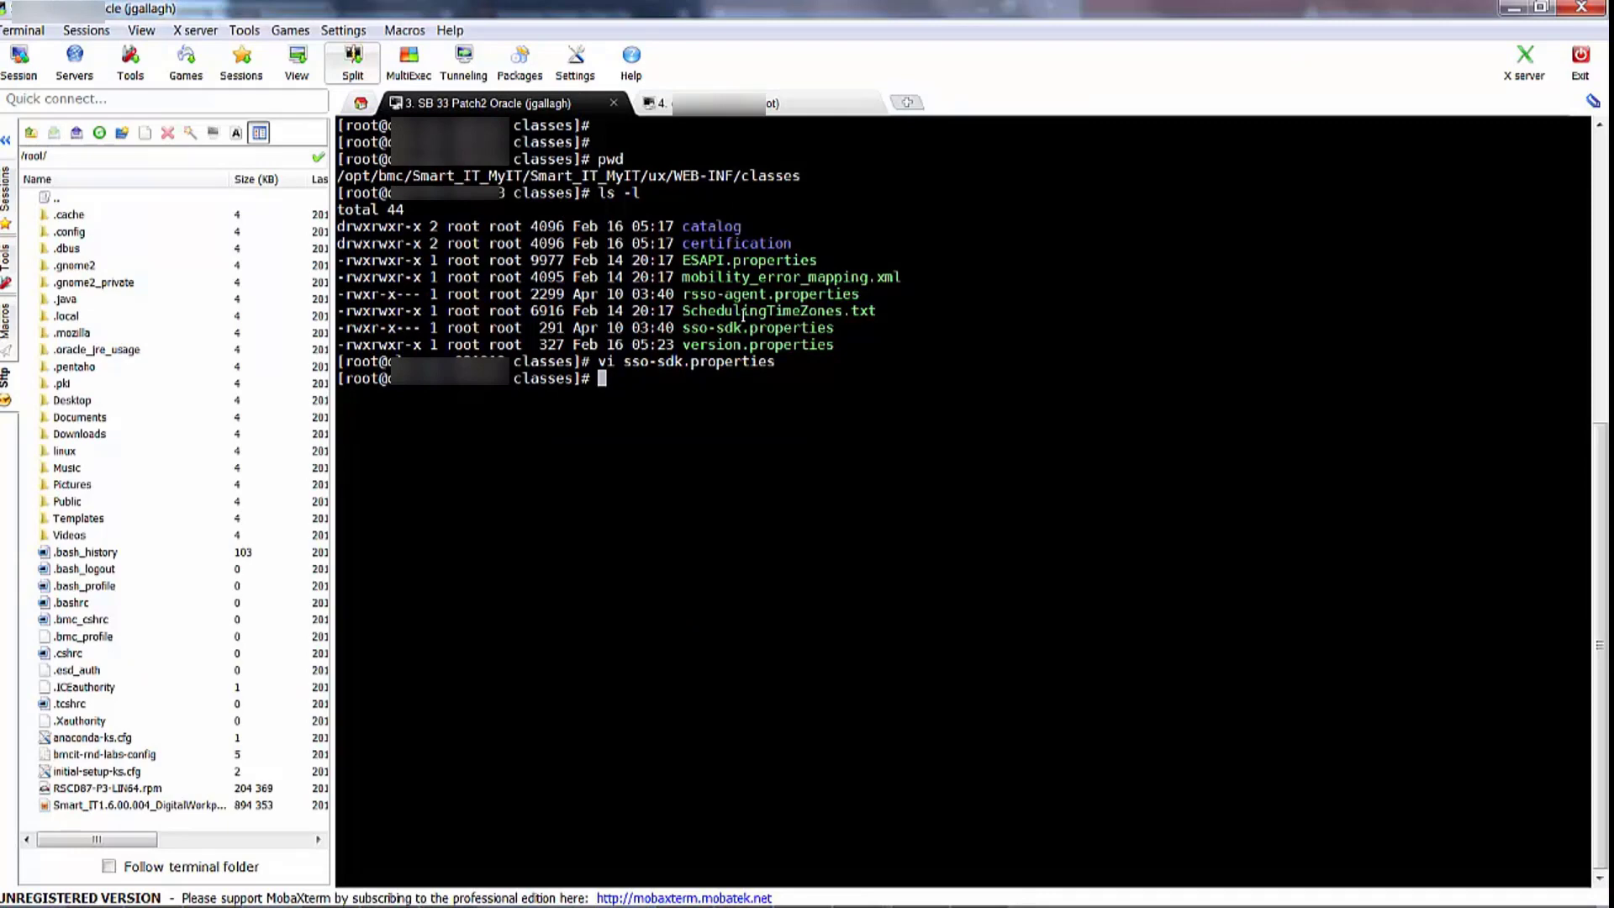
key("Up")
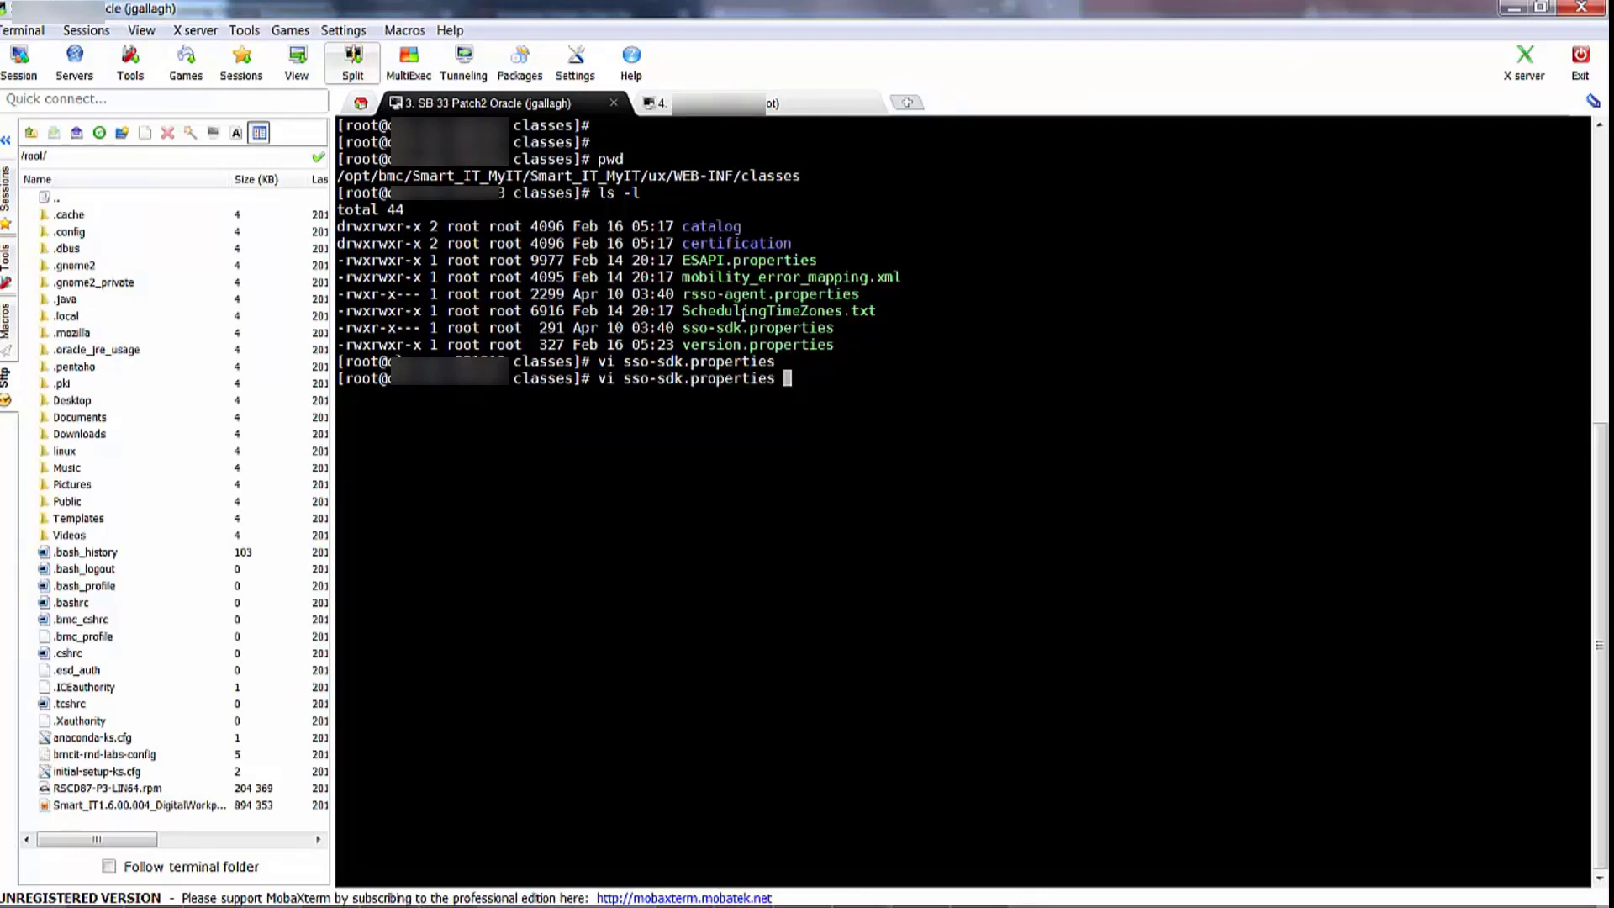
key("Return")
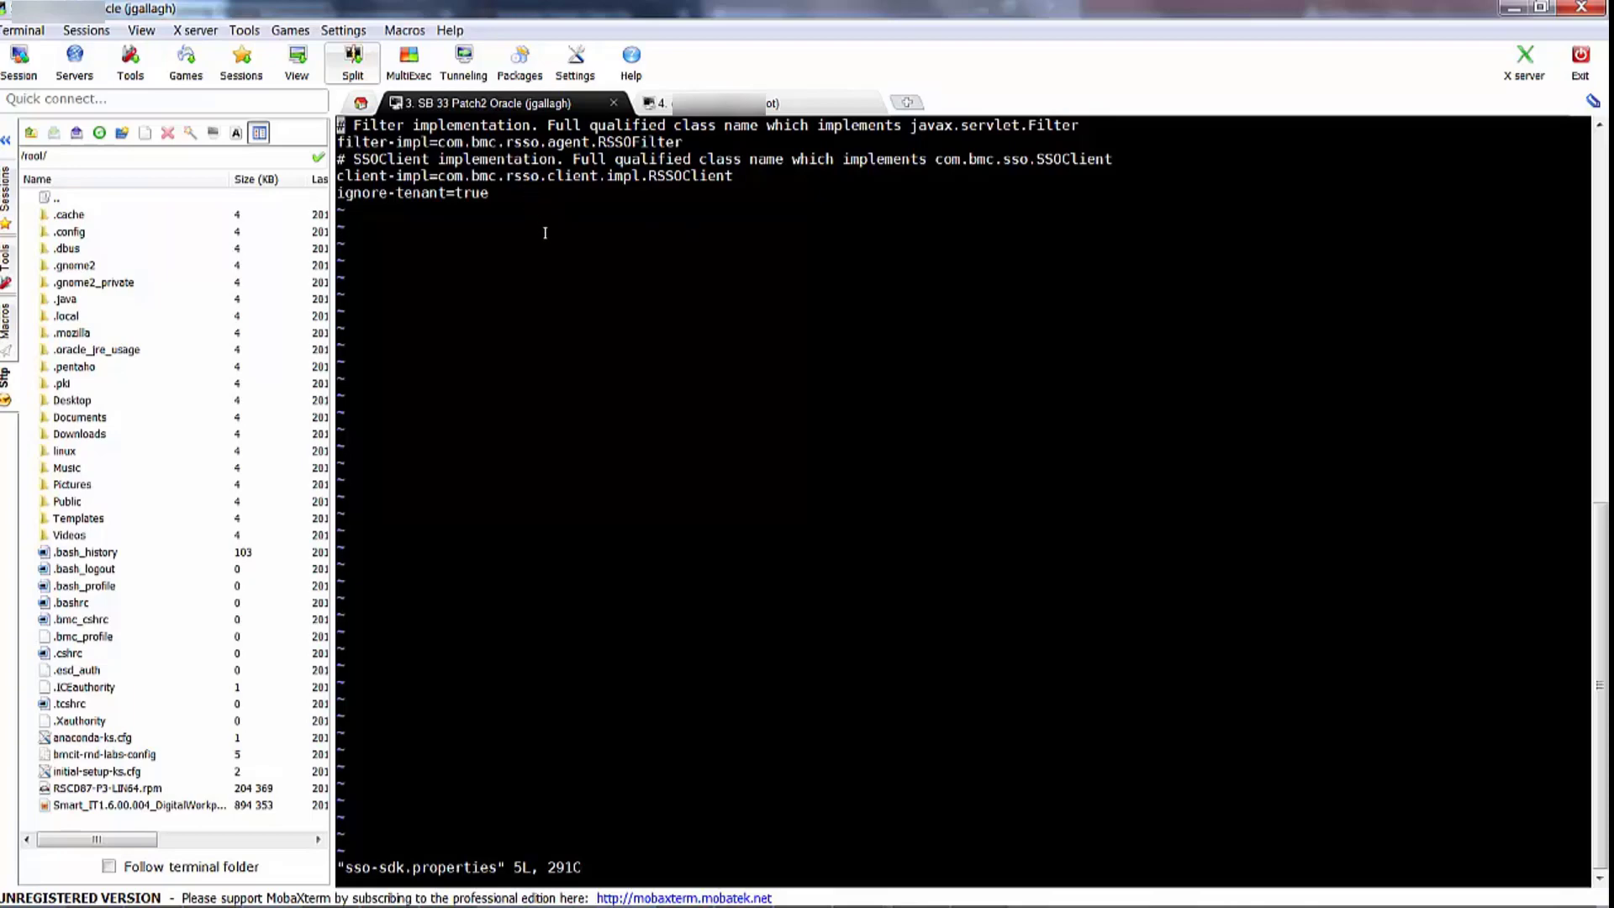
type(":q!")
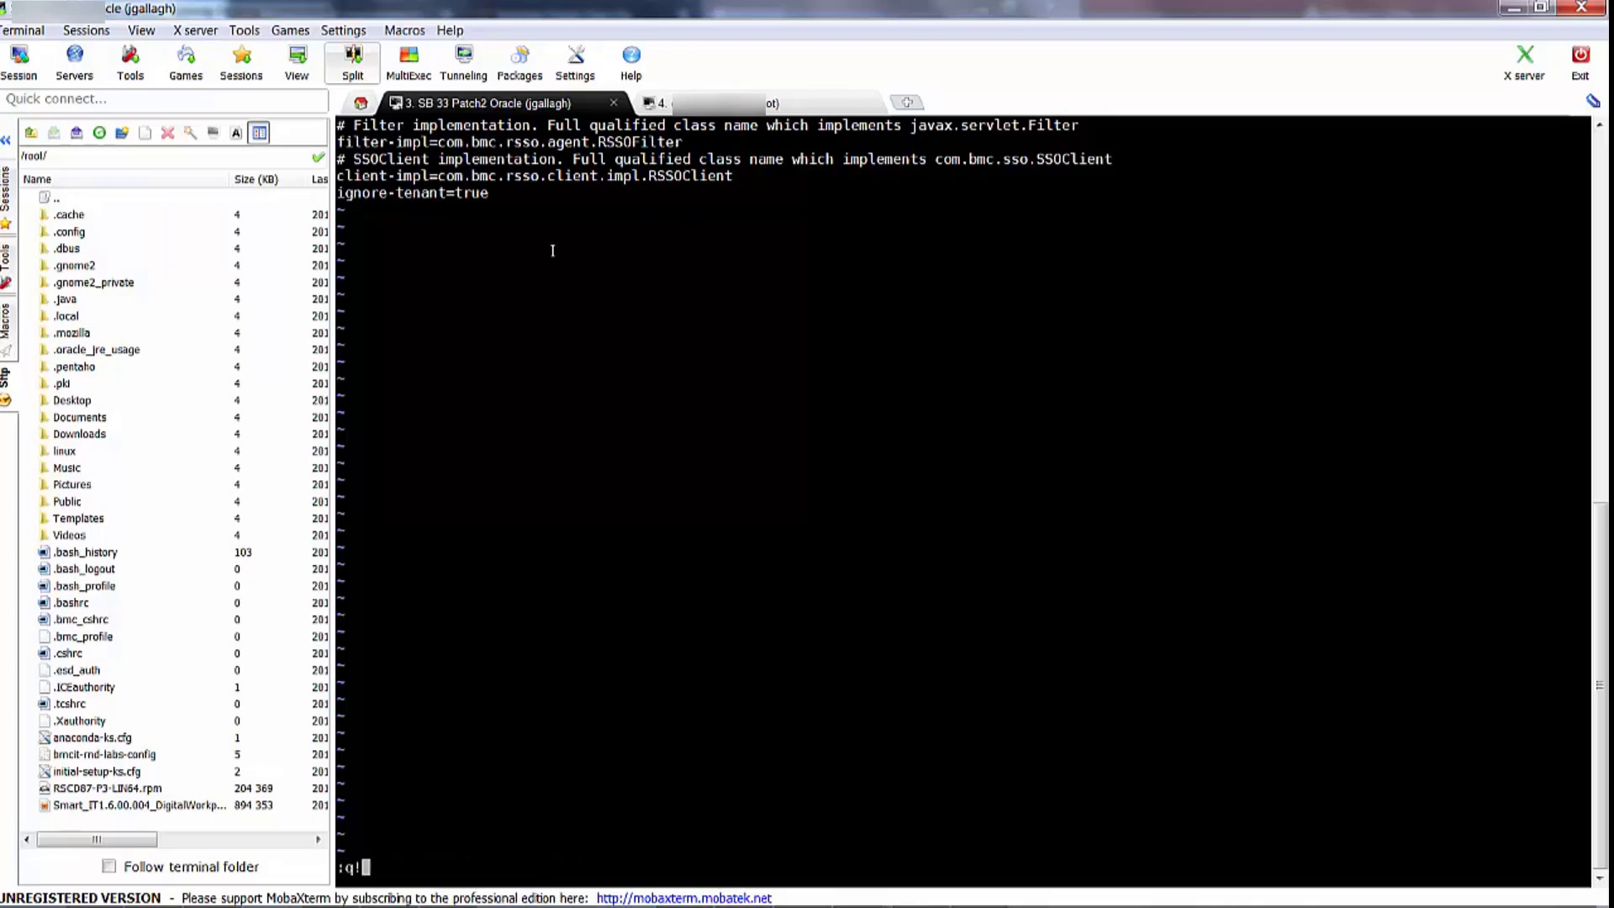
key("Return")
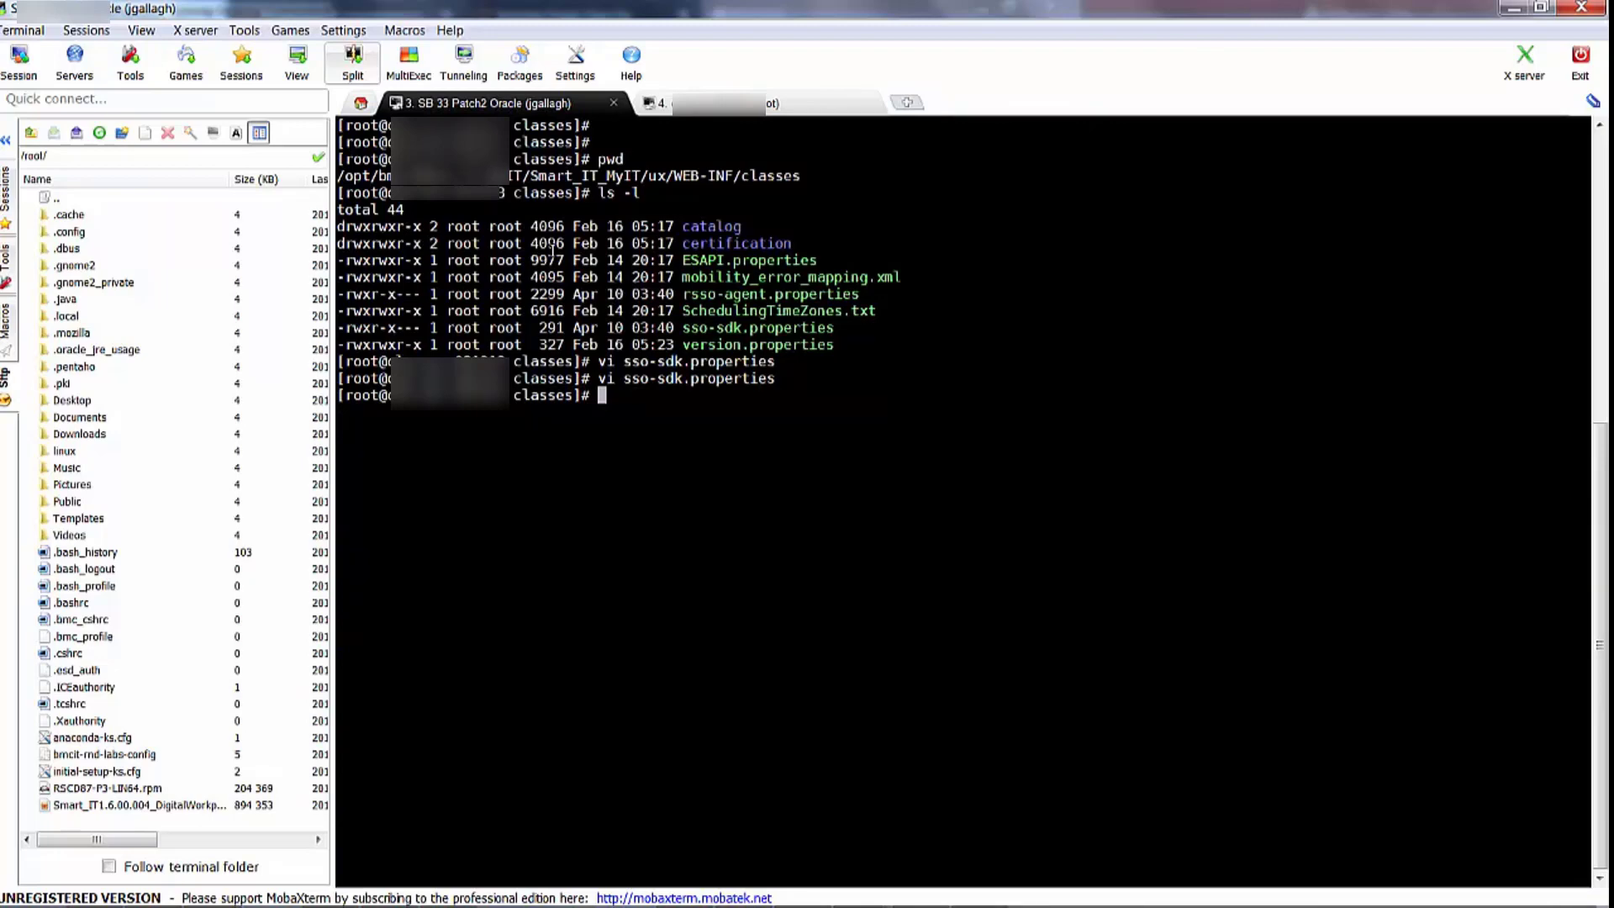
Grant chmod 777 to every file in configure_rsso and list them to verify
left_click(717, 115)
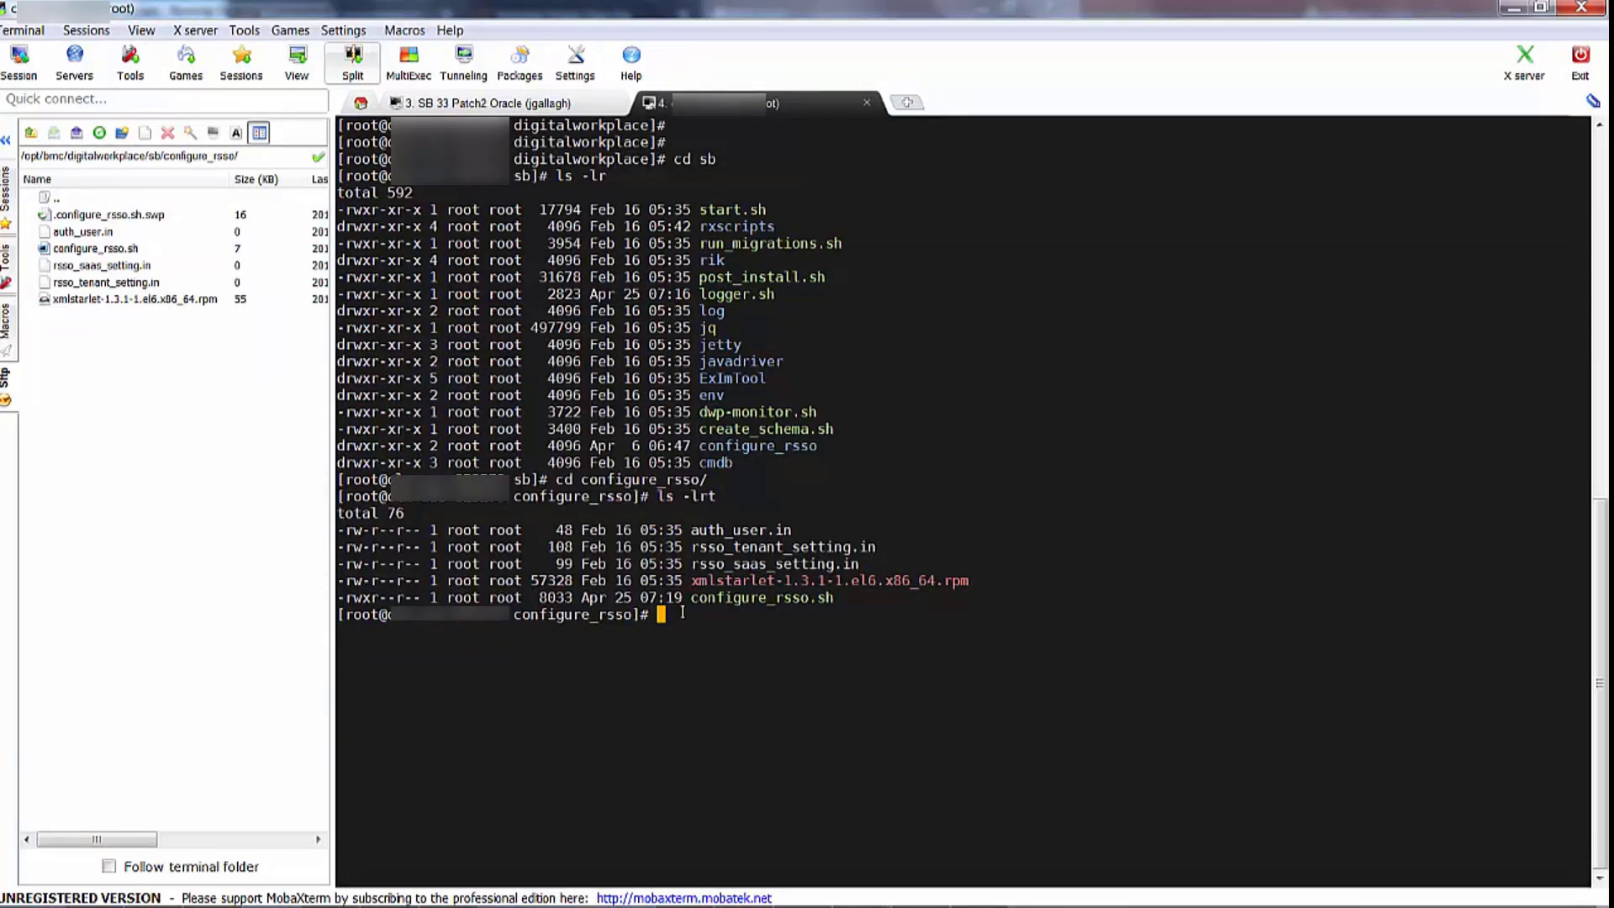
type("pwd")
key("Return")
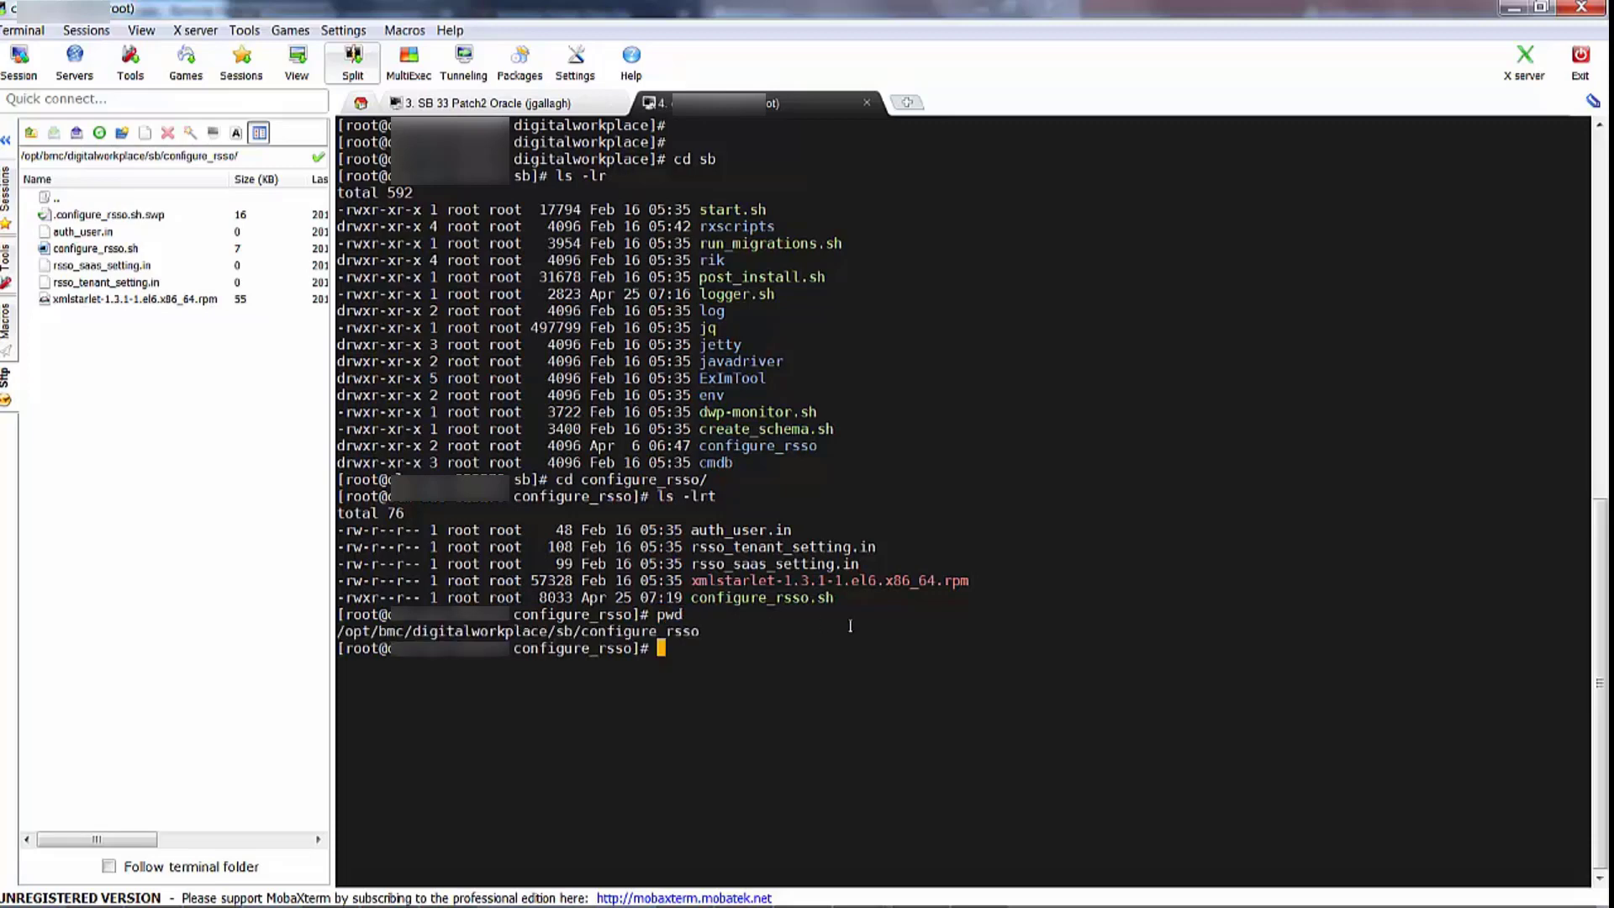
type("chmod 777 *")
key("Return")
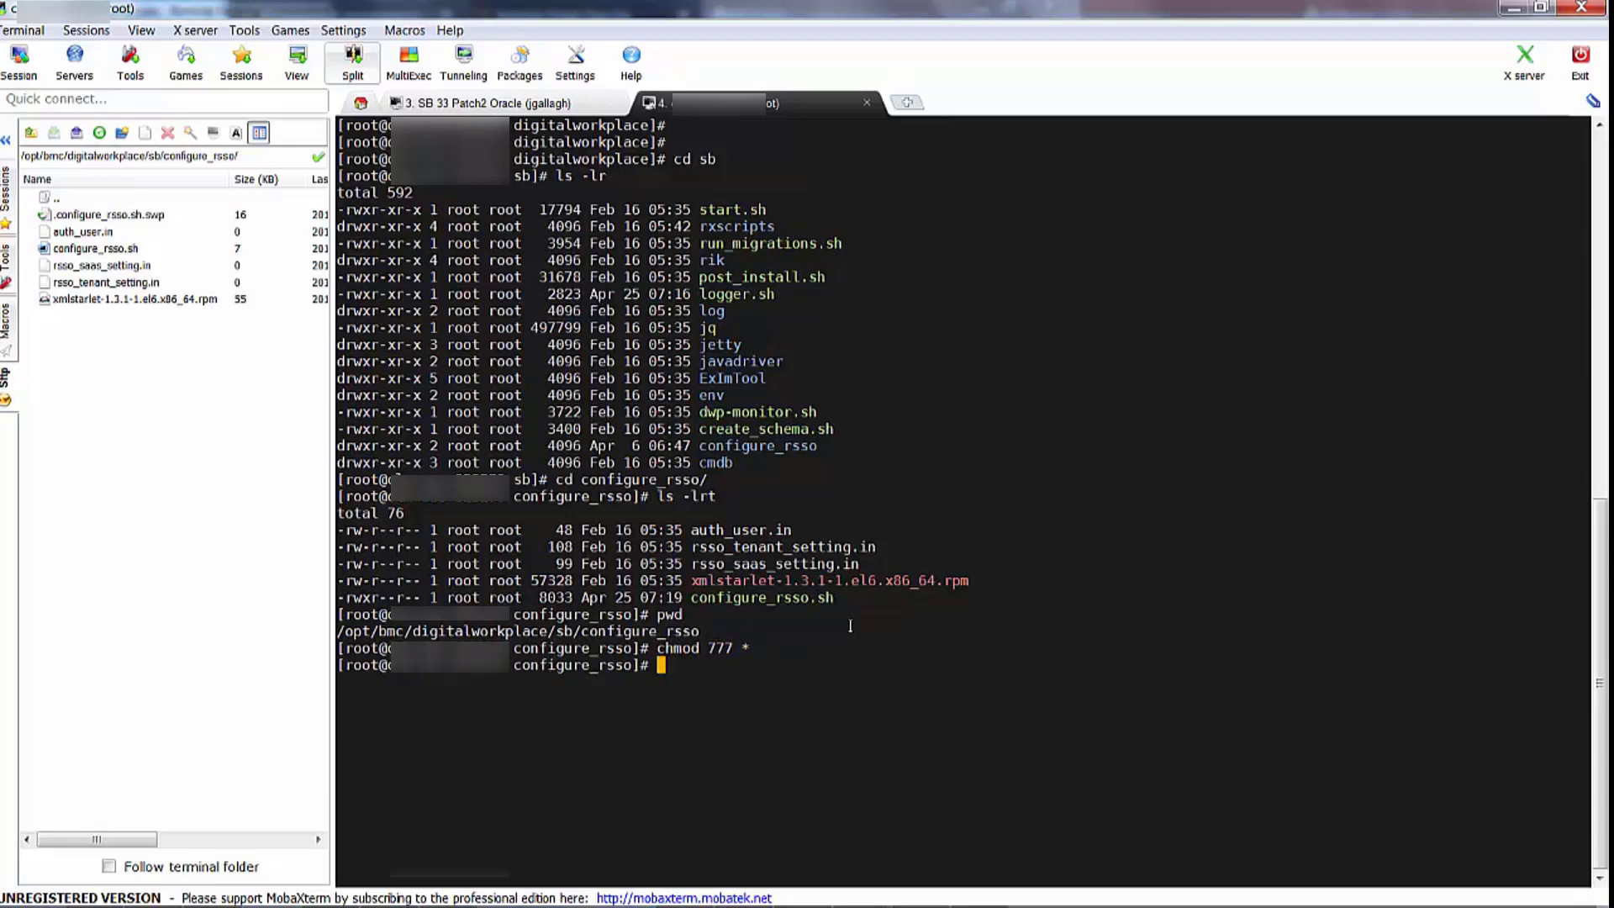
type("ls -lrt")
key("Return")
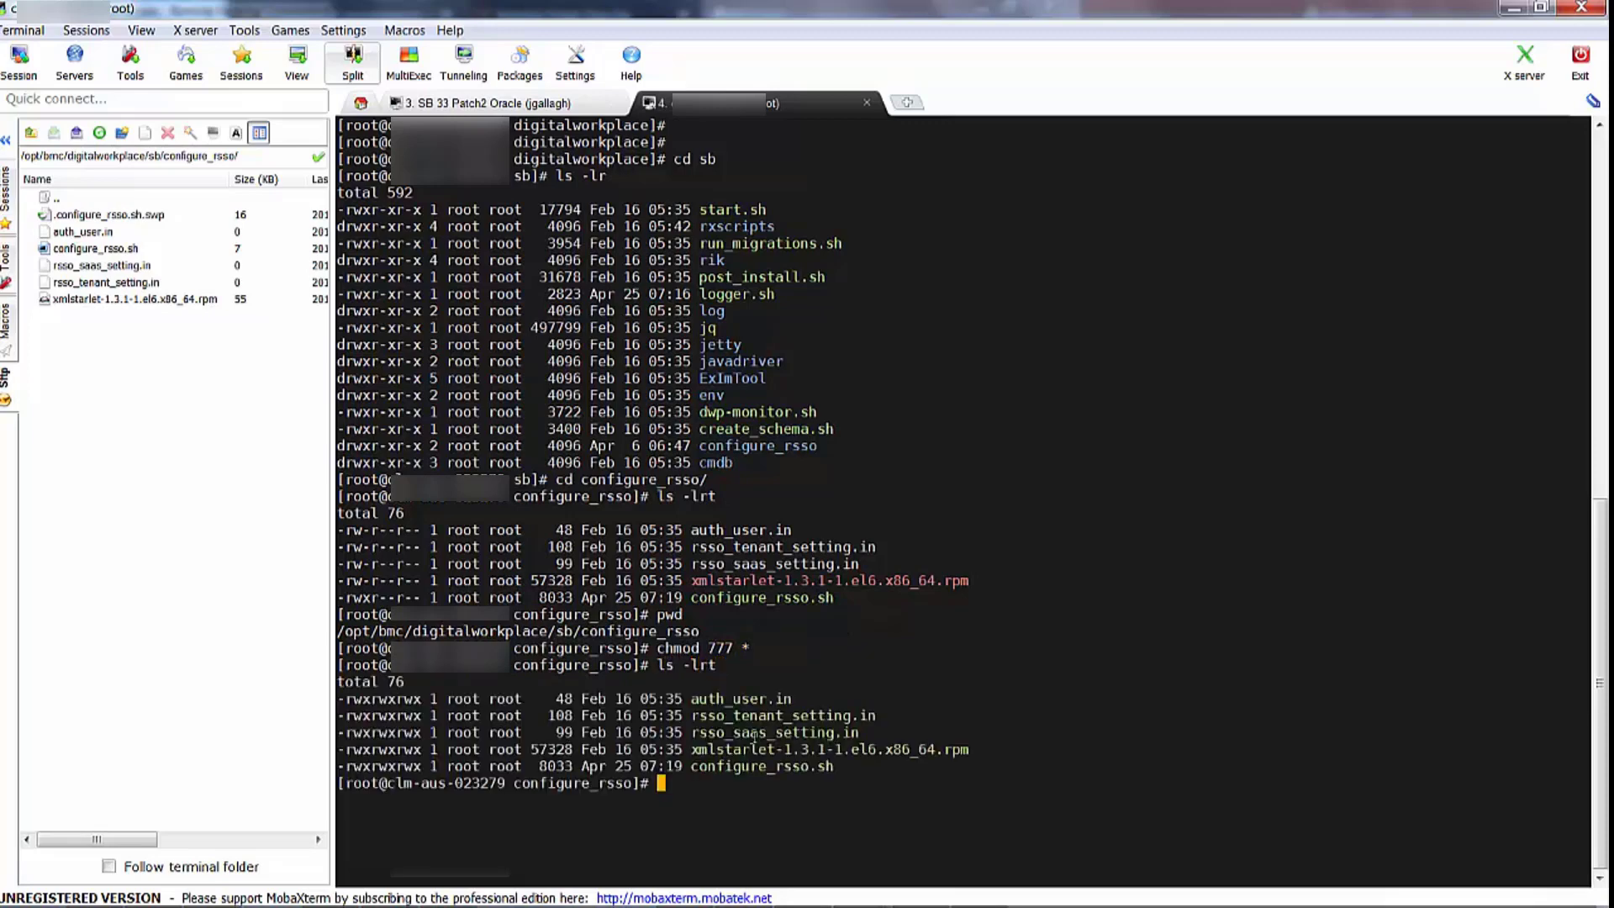
Install xmlstarlet-1.3.1-1.el6.x86_64.rpm with rpm -Uvh using the copied file name
left_click_drag(686, 748, 970, 749)
left_click(913, 781)
type("rpm -UV")
key("BackSpace")
type("vh")
double_click(760, 750)
right_click(760, 750)
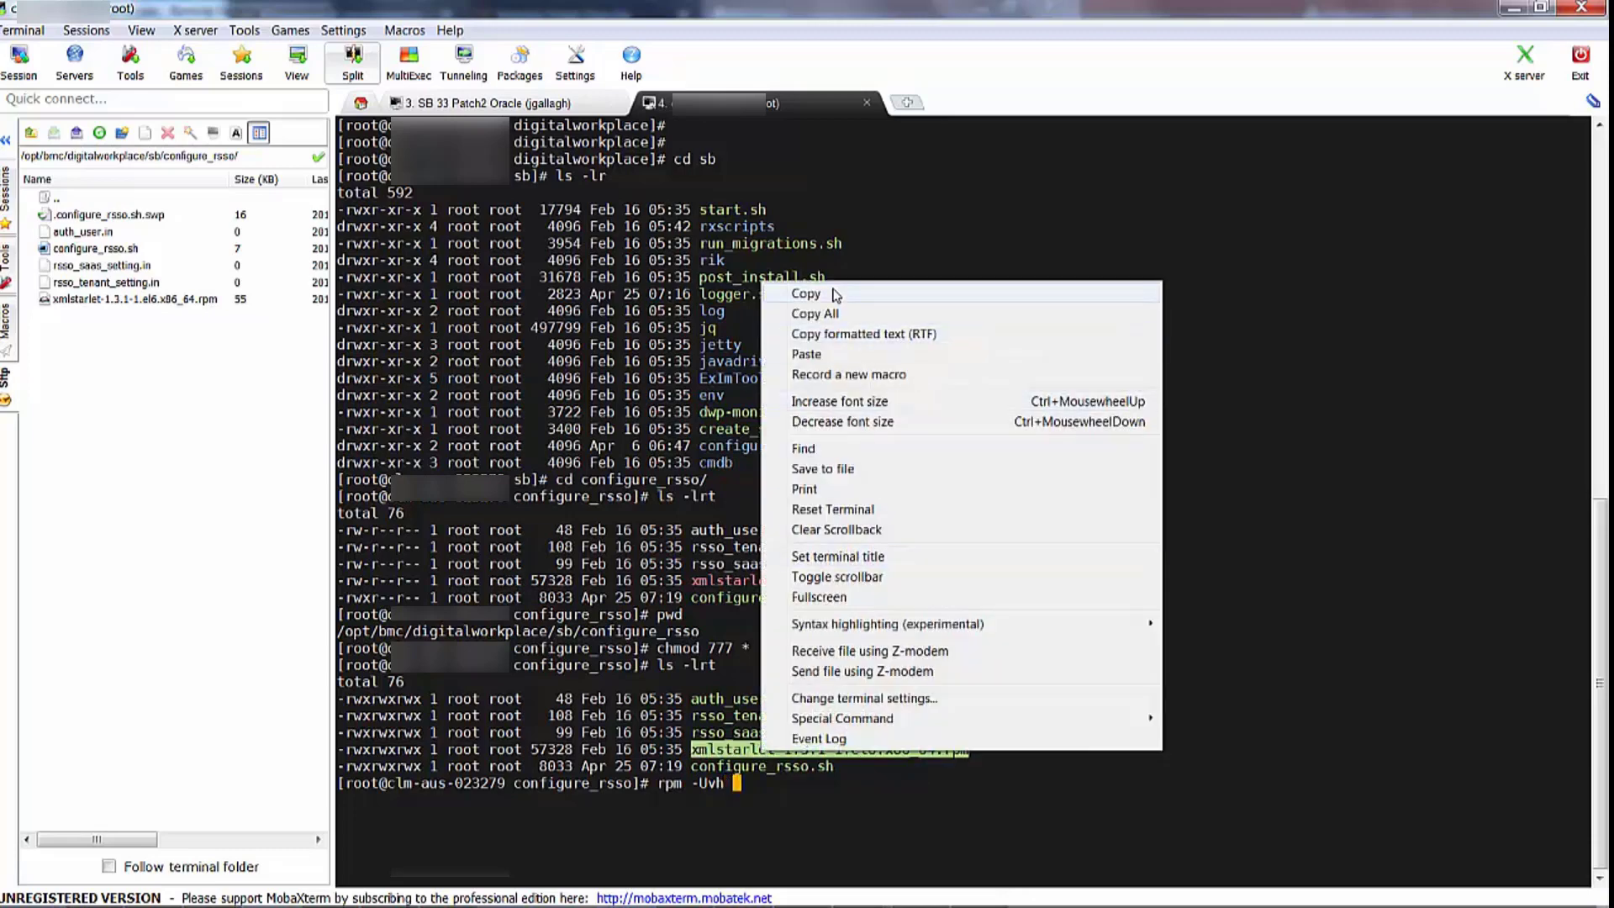
left_click(832, 293)
right_click(848, 383)
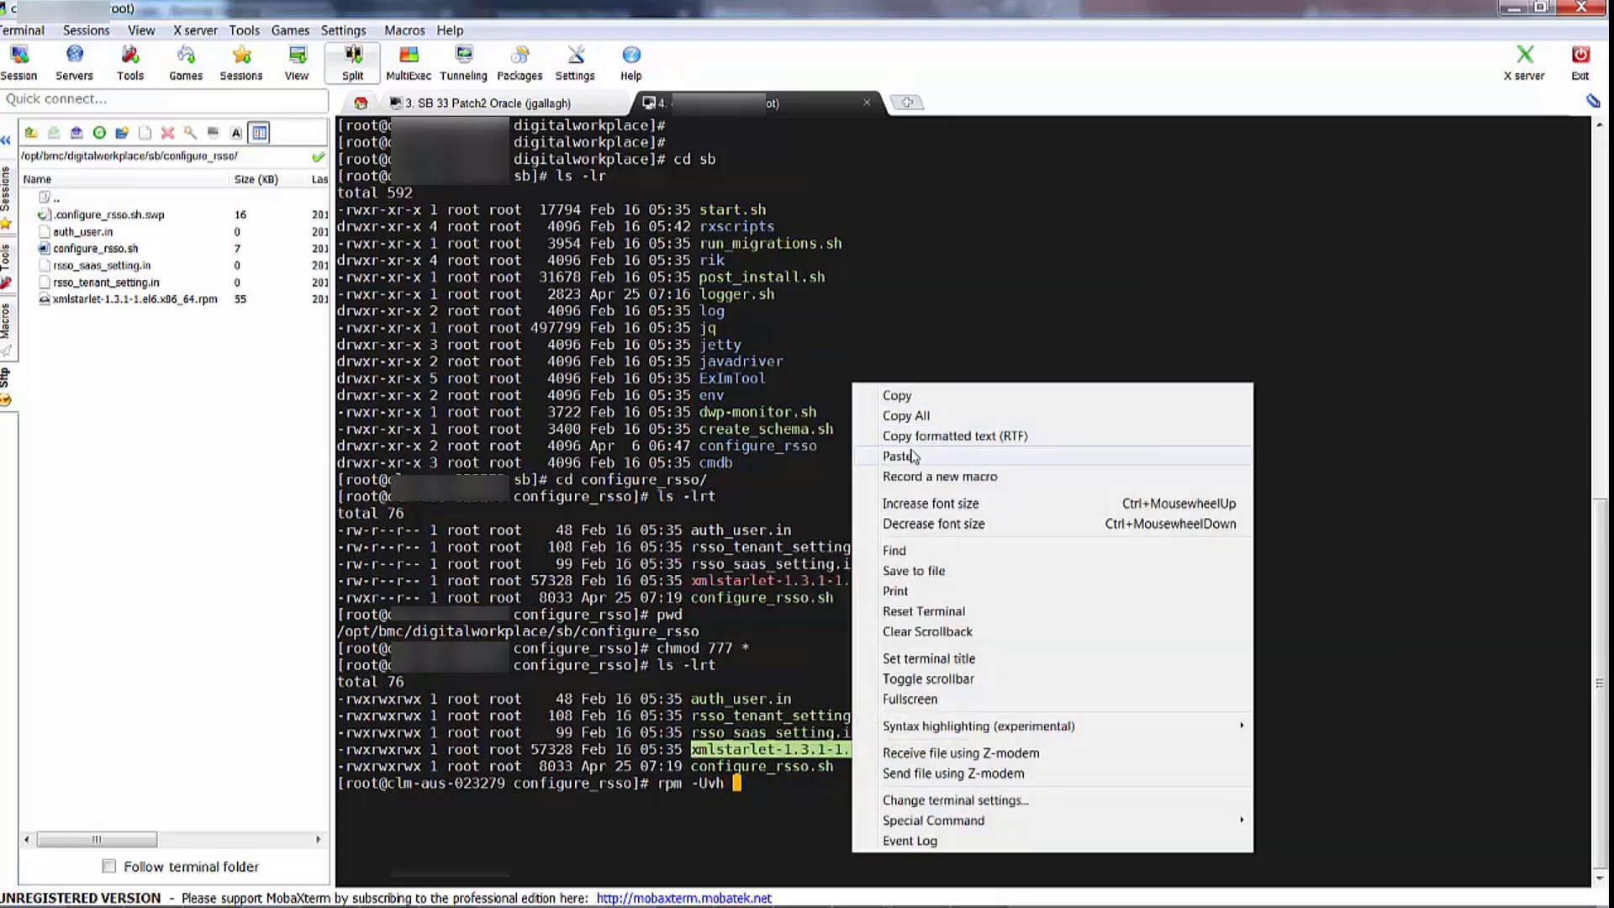
left_click(912, 454)
key("Return")
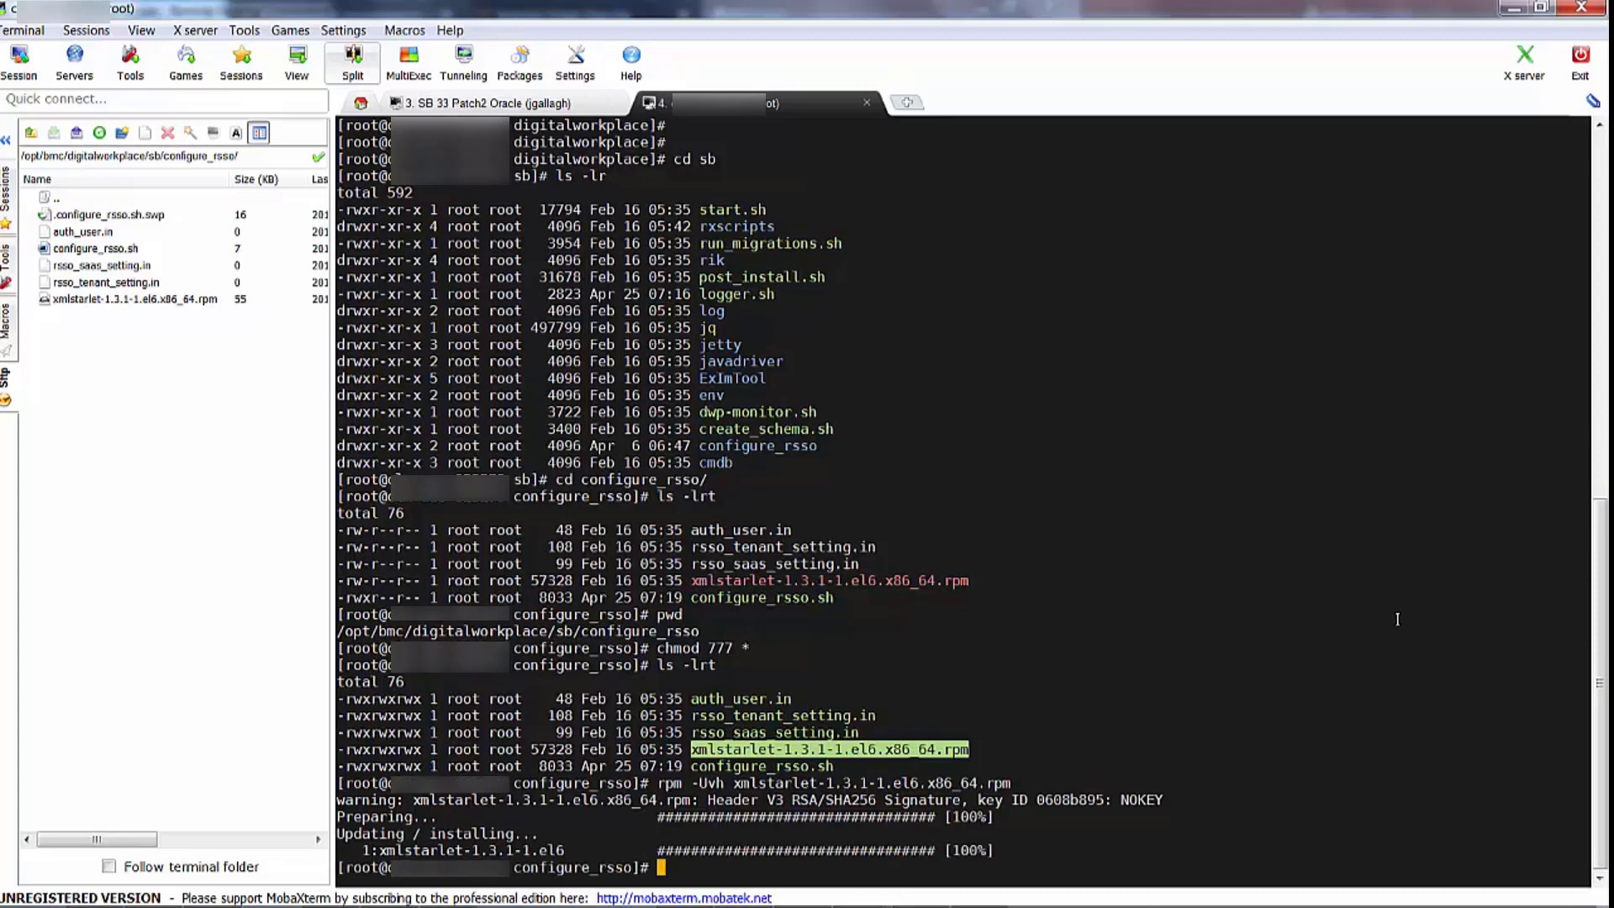
Clear the screen, list the configure_rsso files and copy the configure_rsso.sh file name
type("clear")
key("Return")
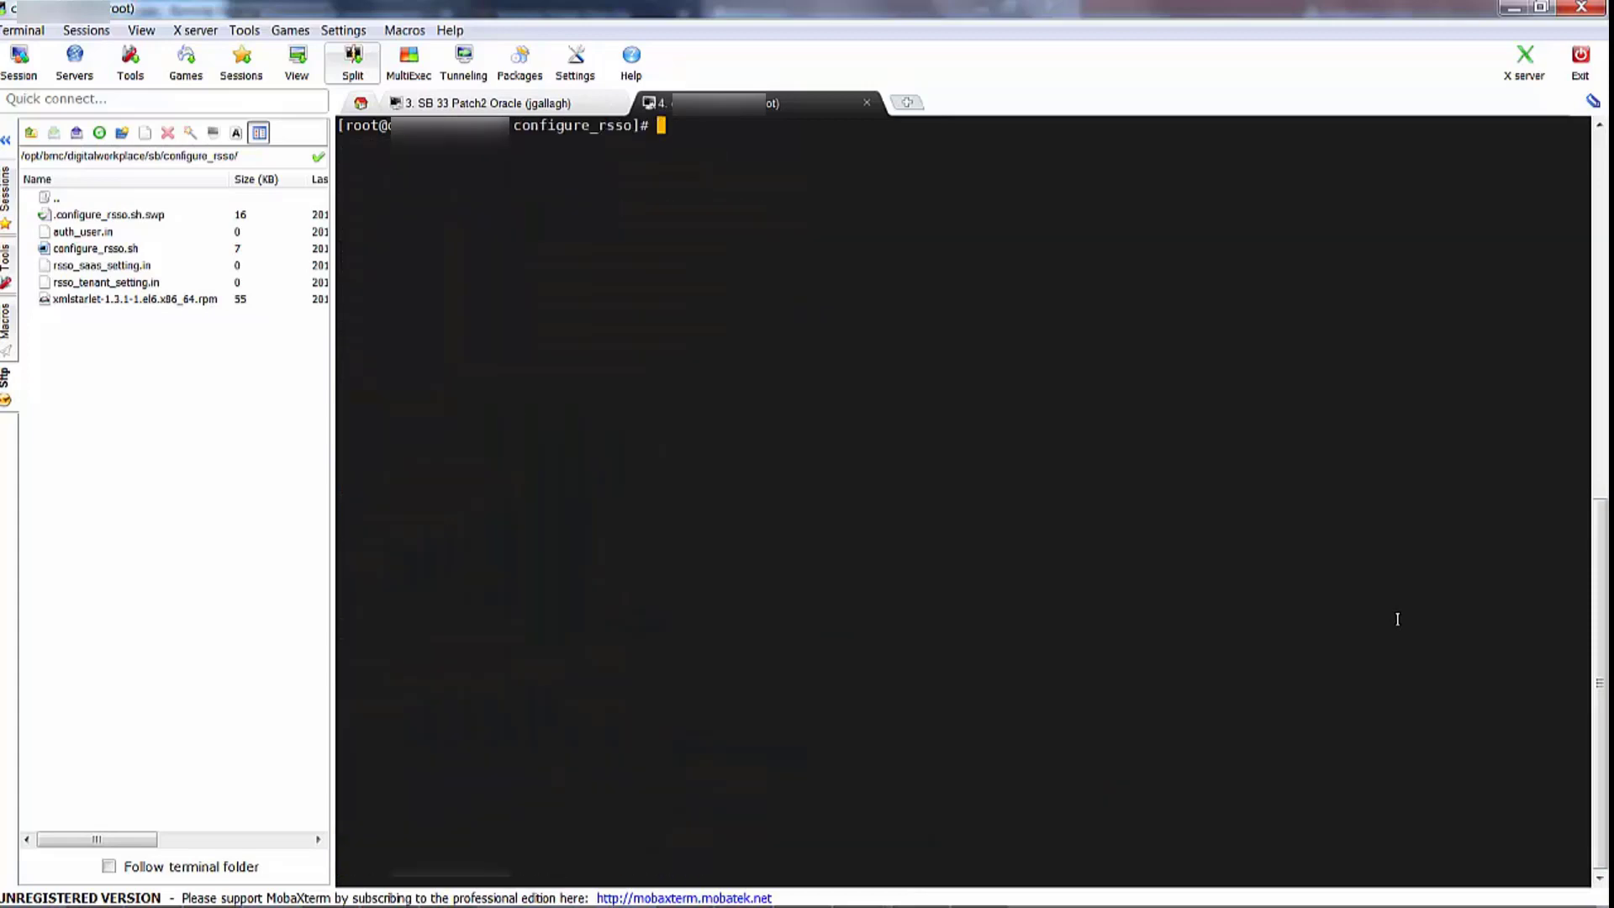
type("ls -lrt")
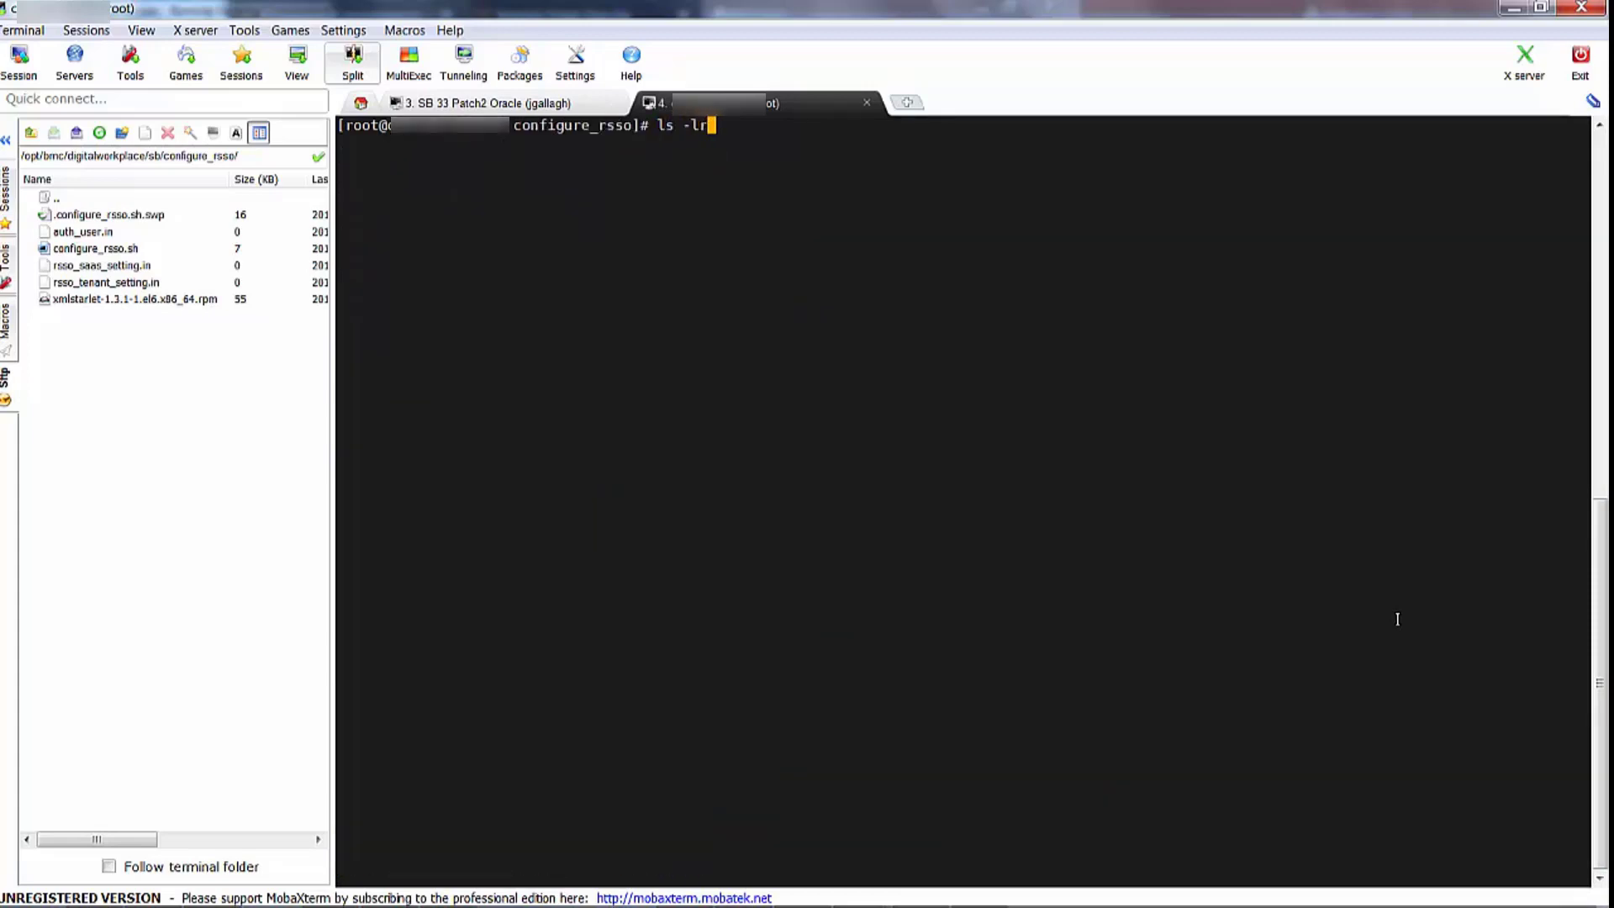
key("Return")
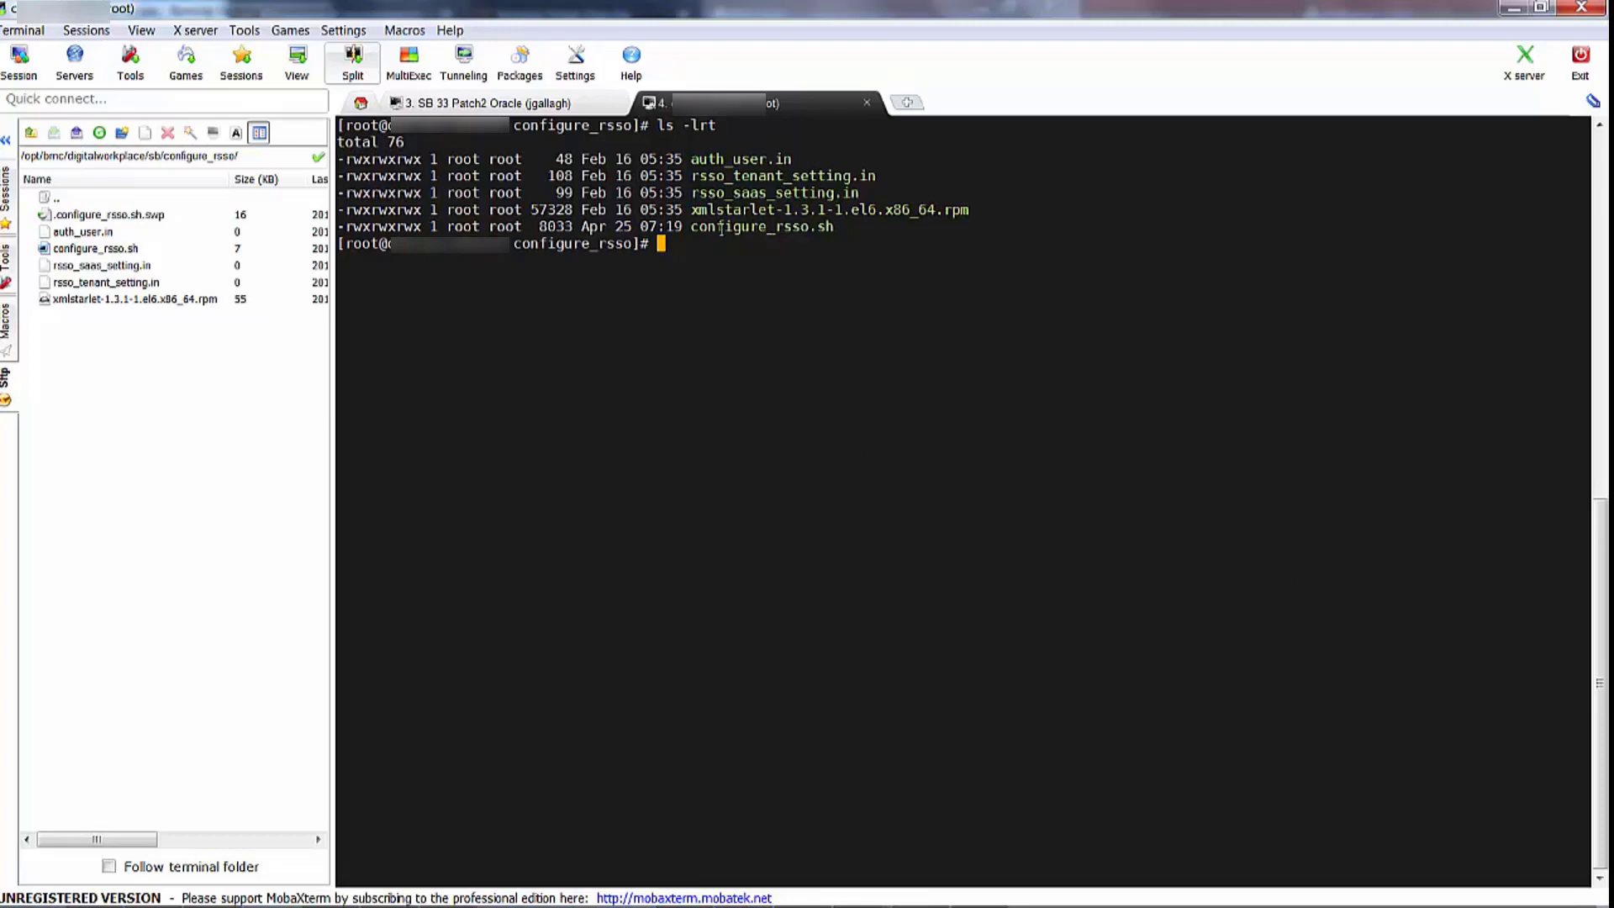
left_click_drag(691, 227, 835, 231)
right_click(823, 227)
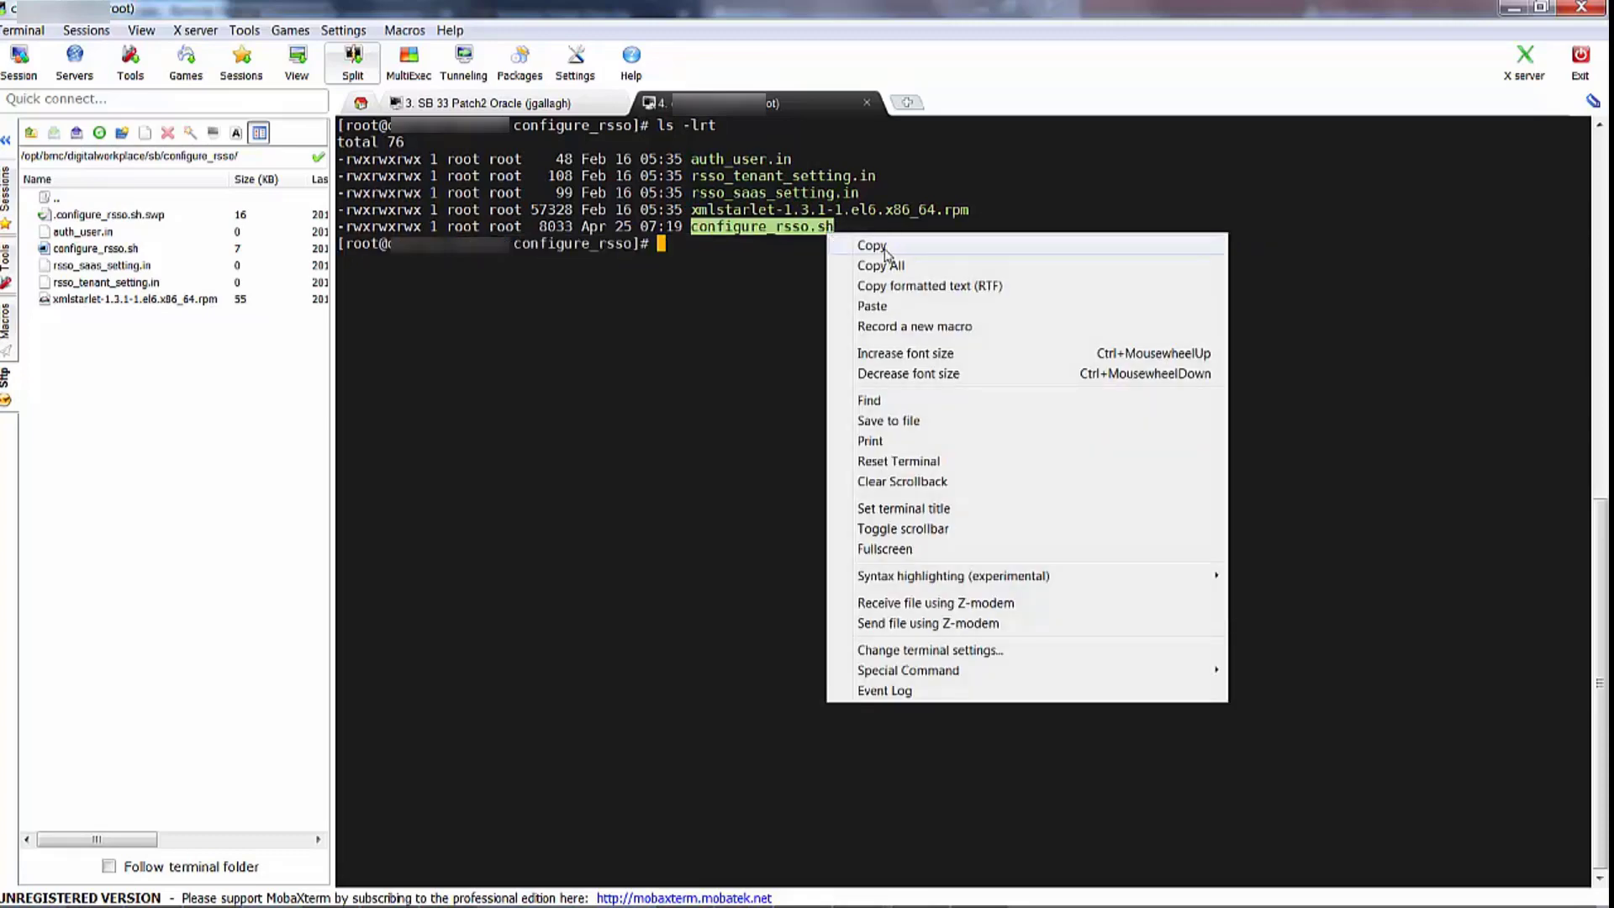
left_click(882, 246)
left_click(745, 274)
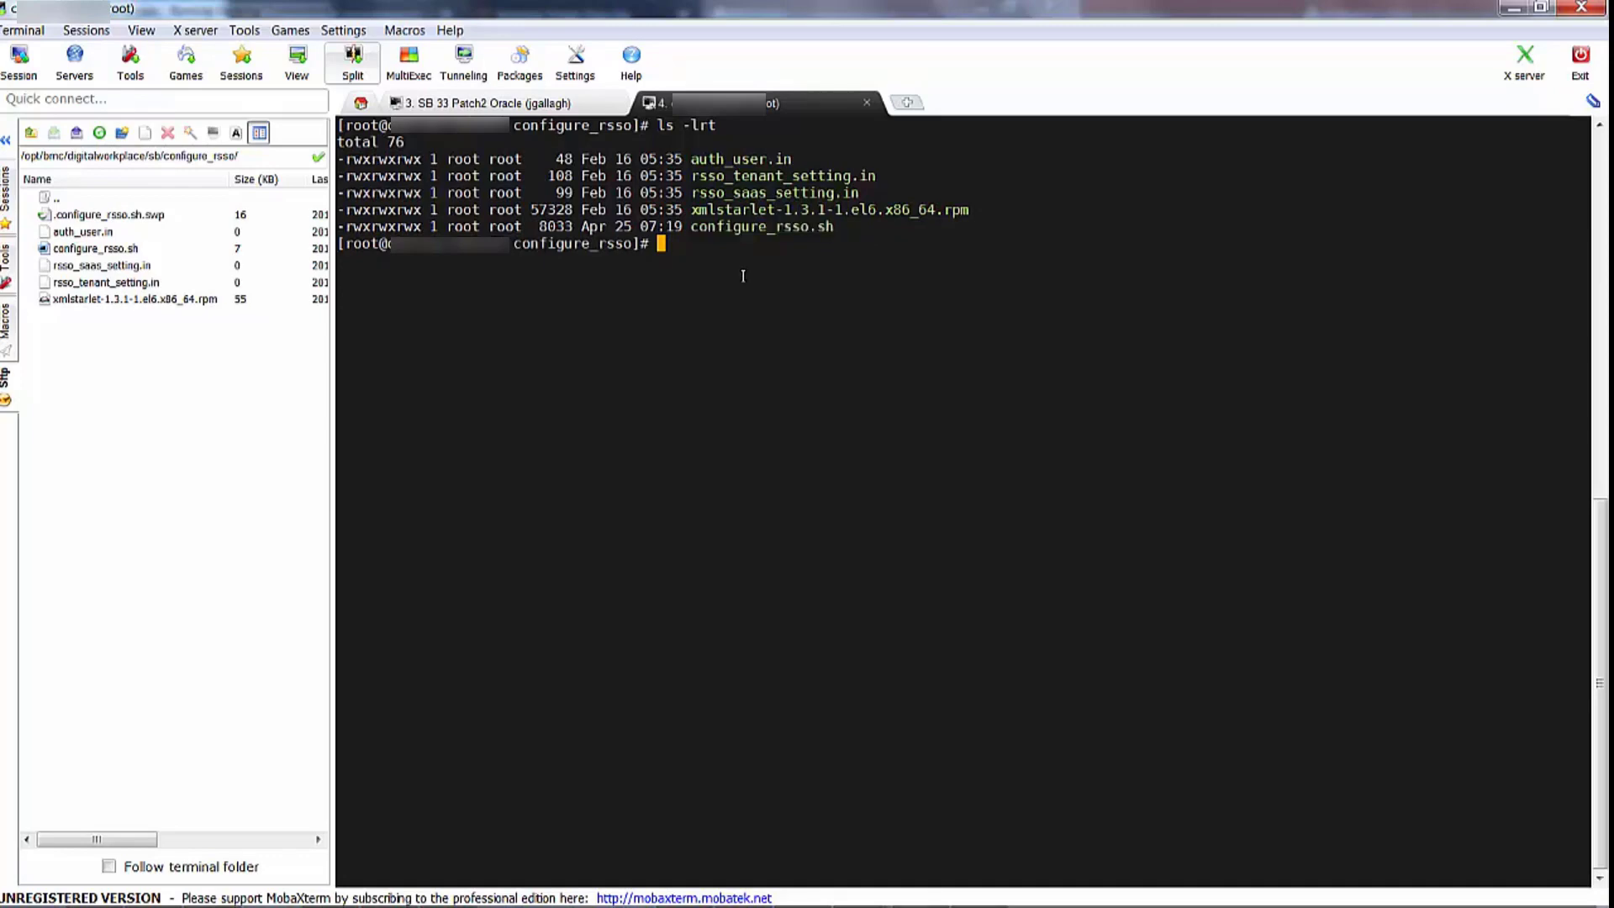
Run ./configure_rsso.sh and supply dwpid as the agent id
type("./")
right_click(714, 243)
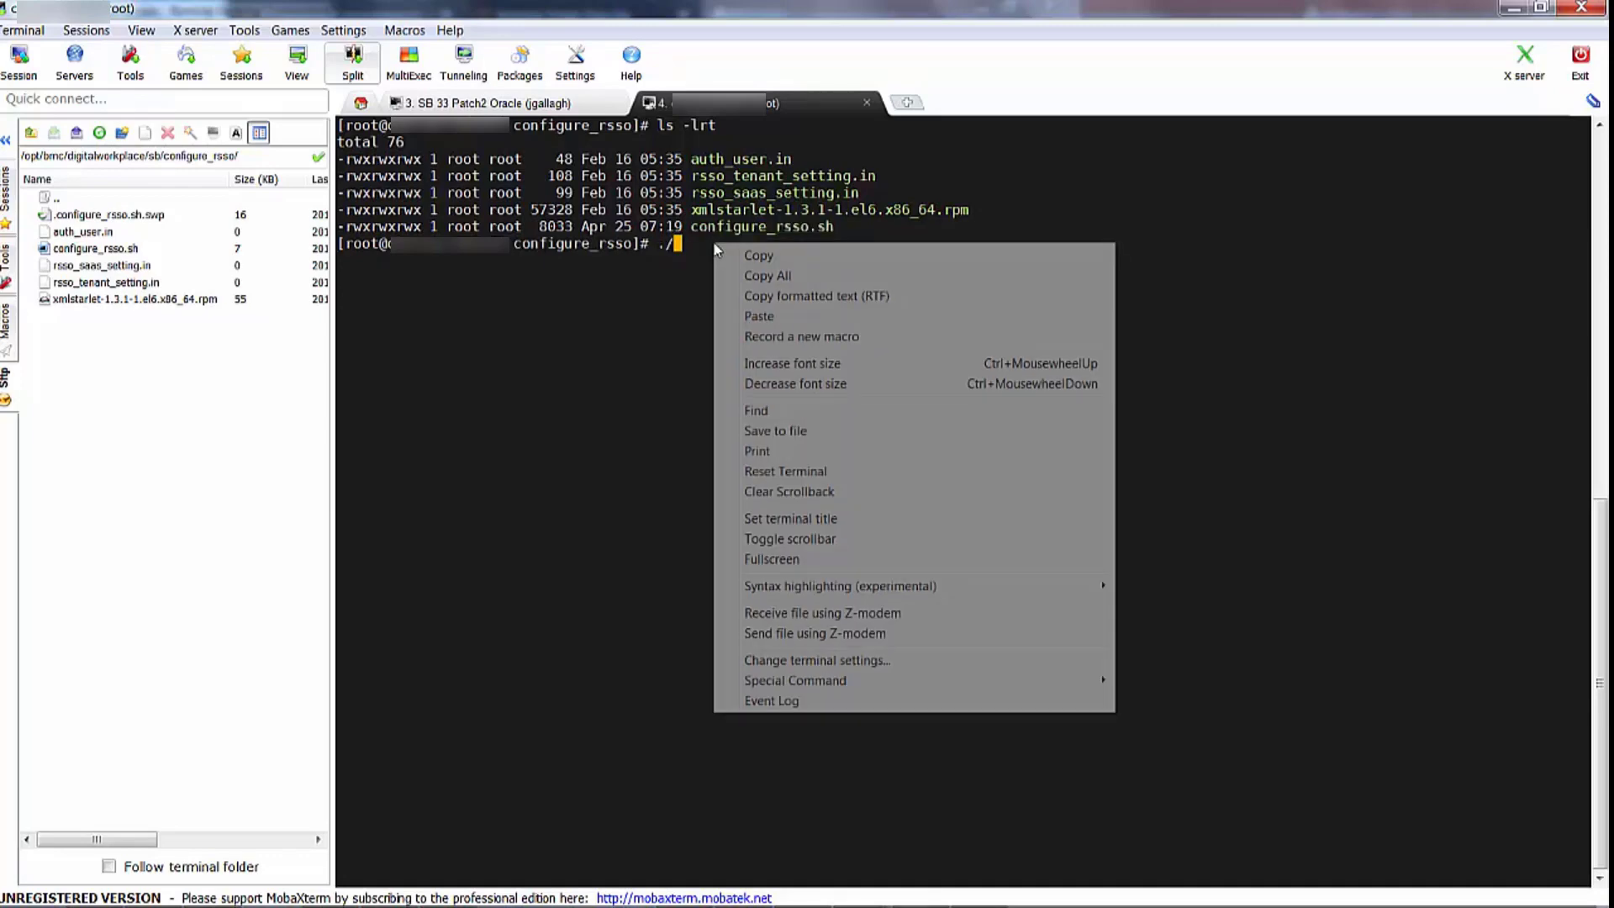
left_click(751, 312)
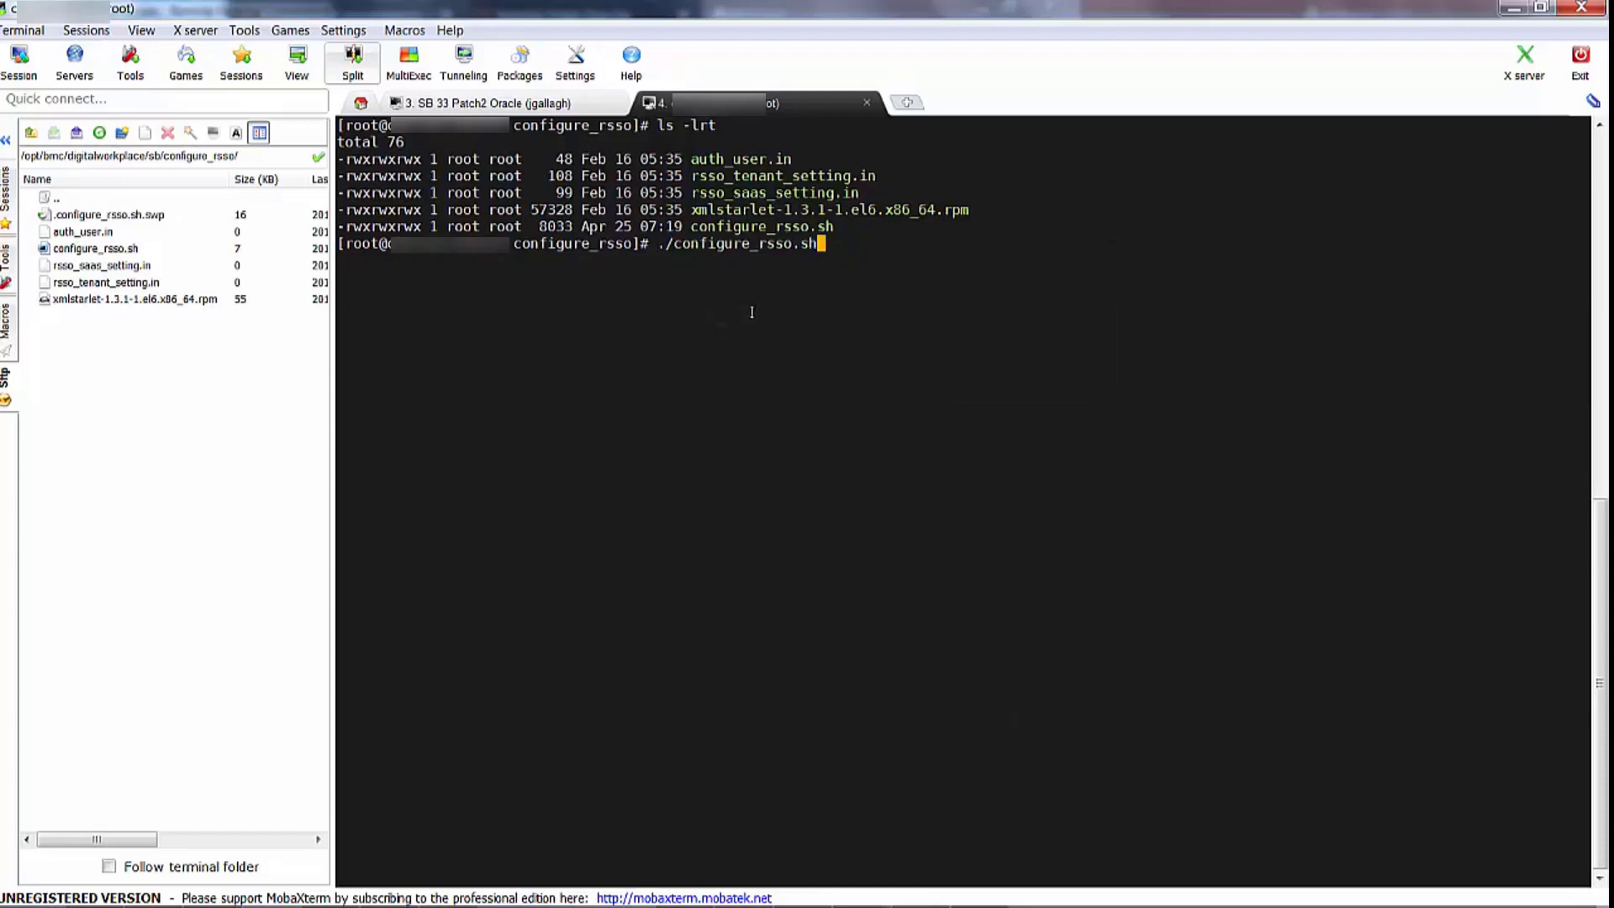
key("Return")
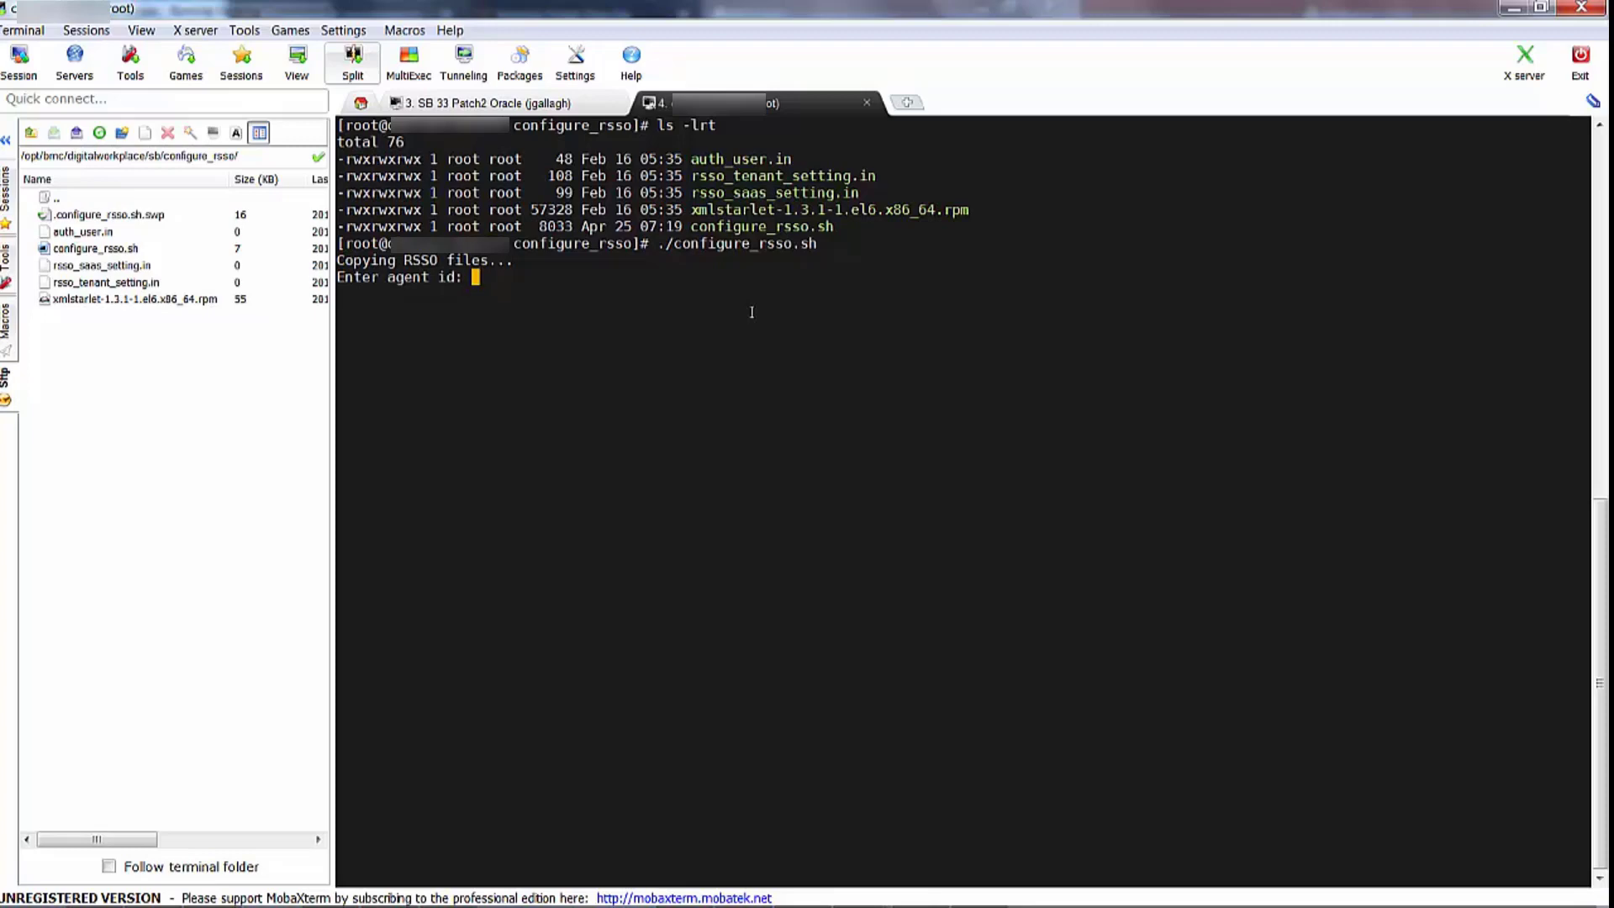
type("dwpid")
key("Return")
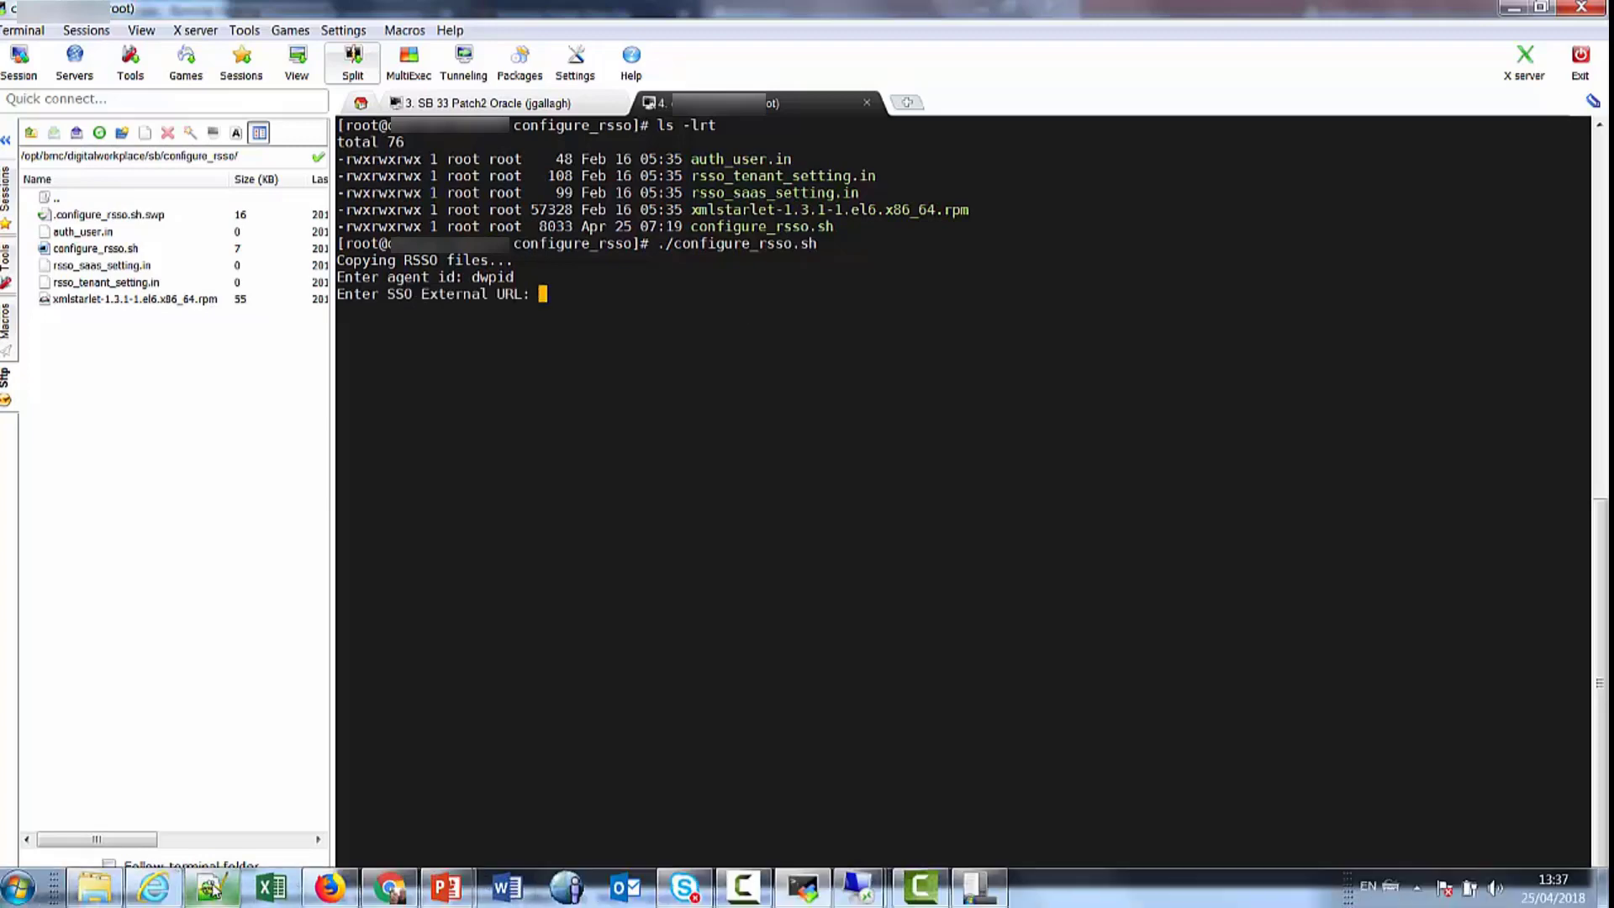
Copy the SSO External URL from RSSO Machine Details.txt and submit it to the script
left_click(212, 888)
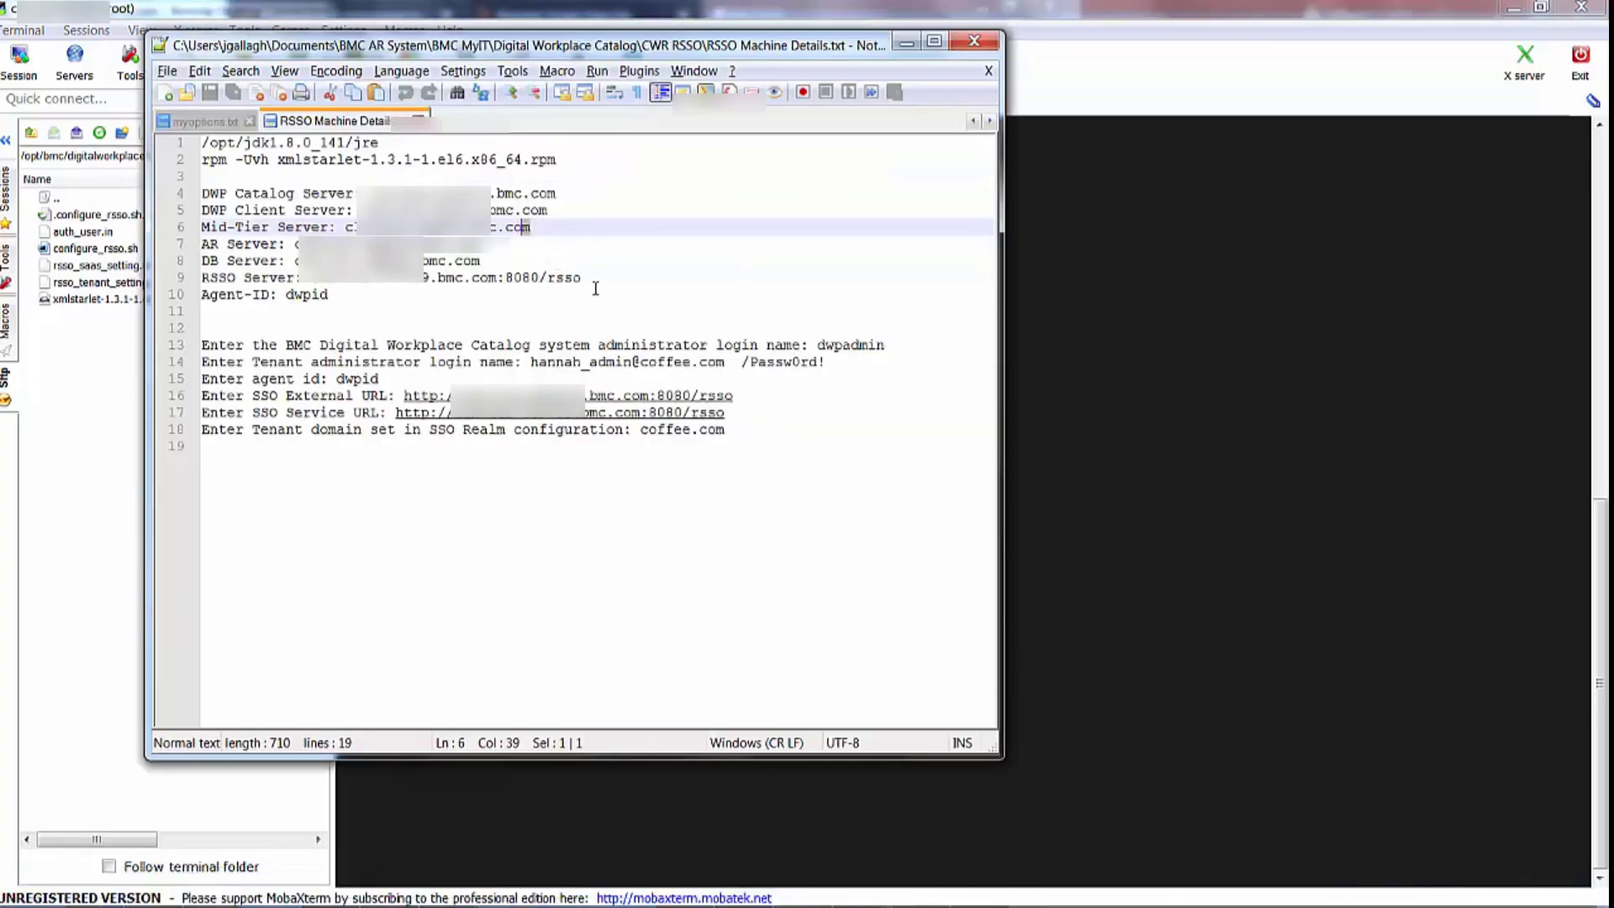
left_click_drag(733, 395, 402, 395)
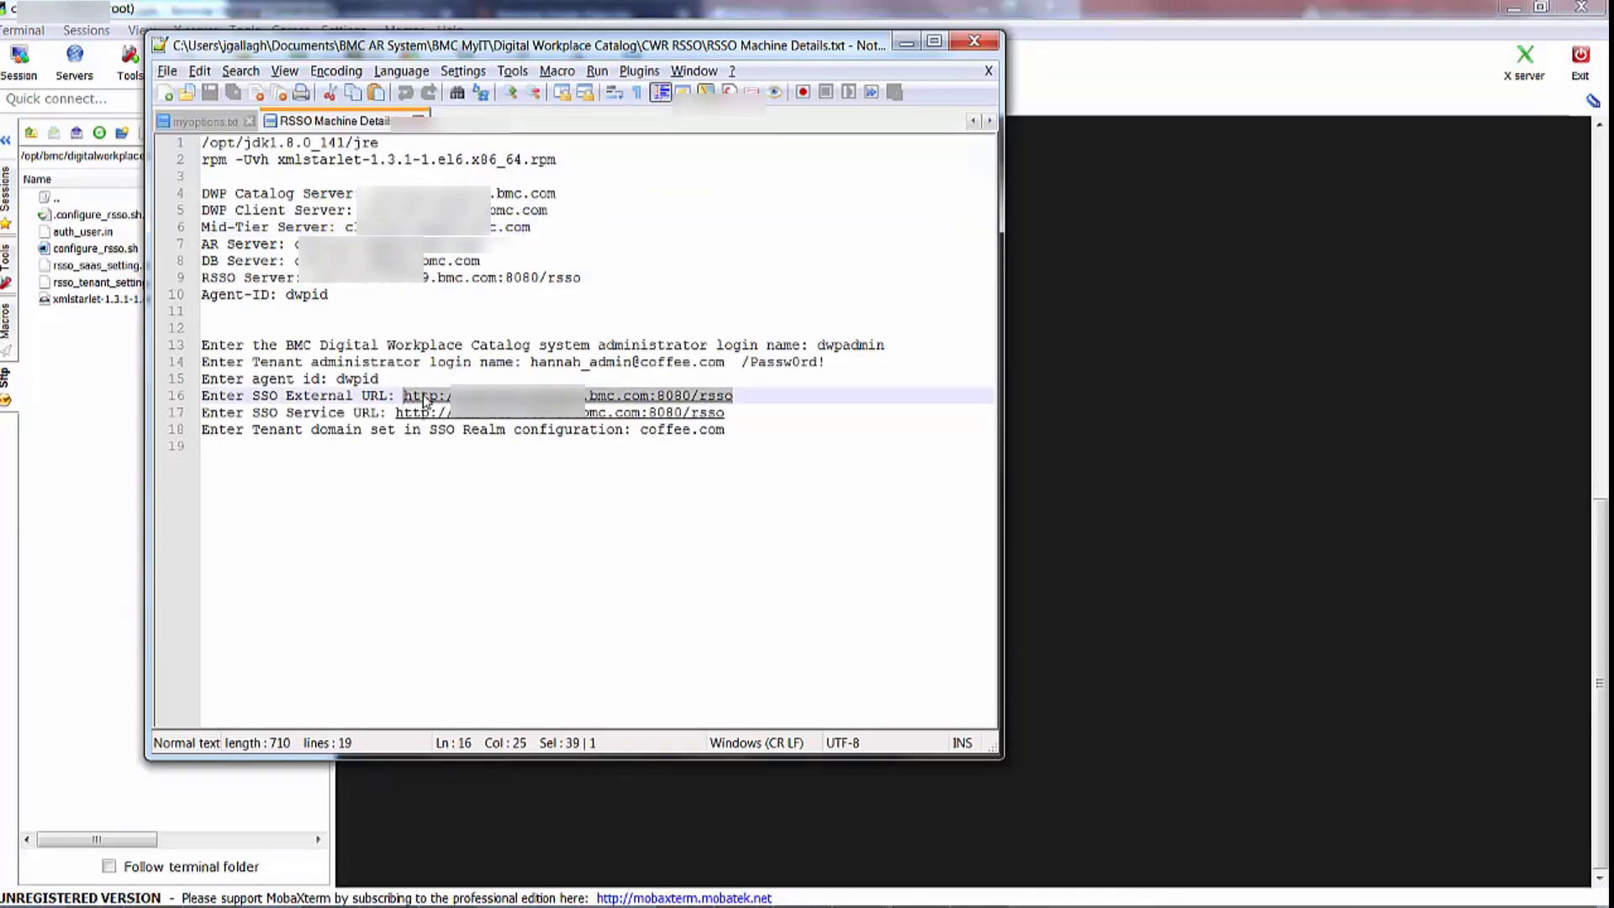
right_click(425, 418)
left_click(469, 429)
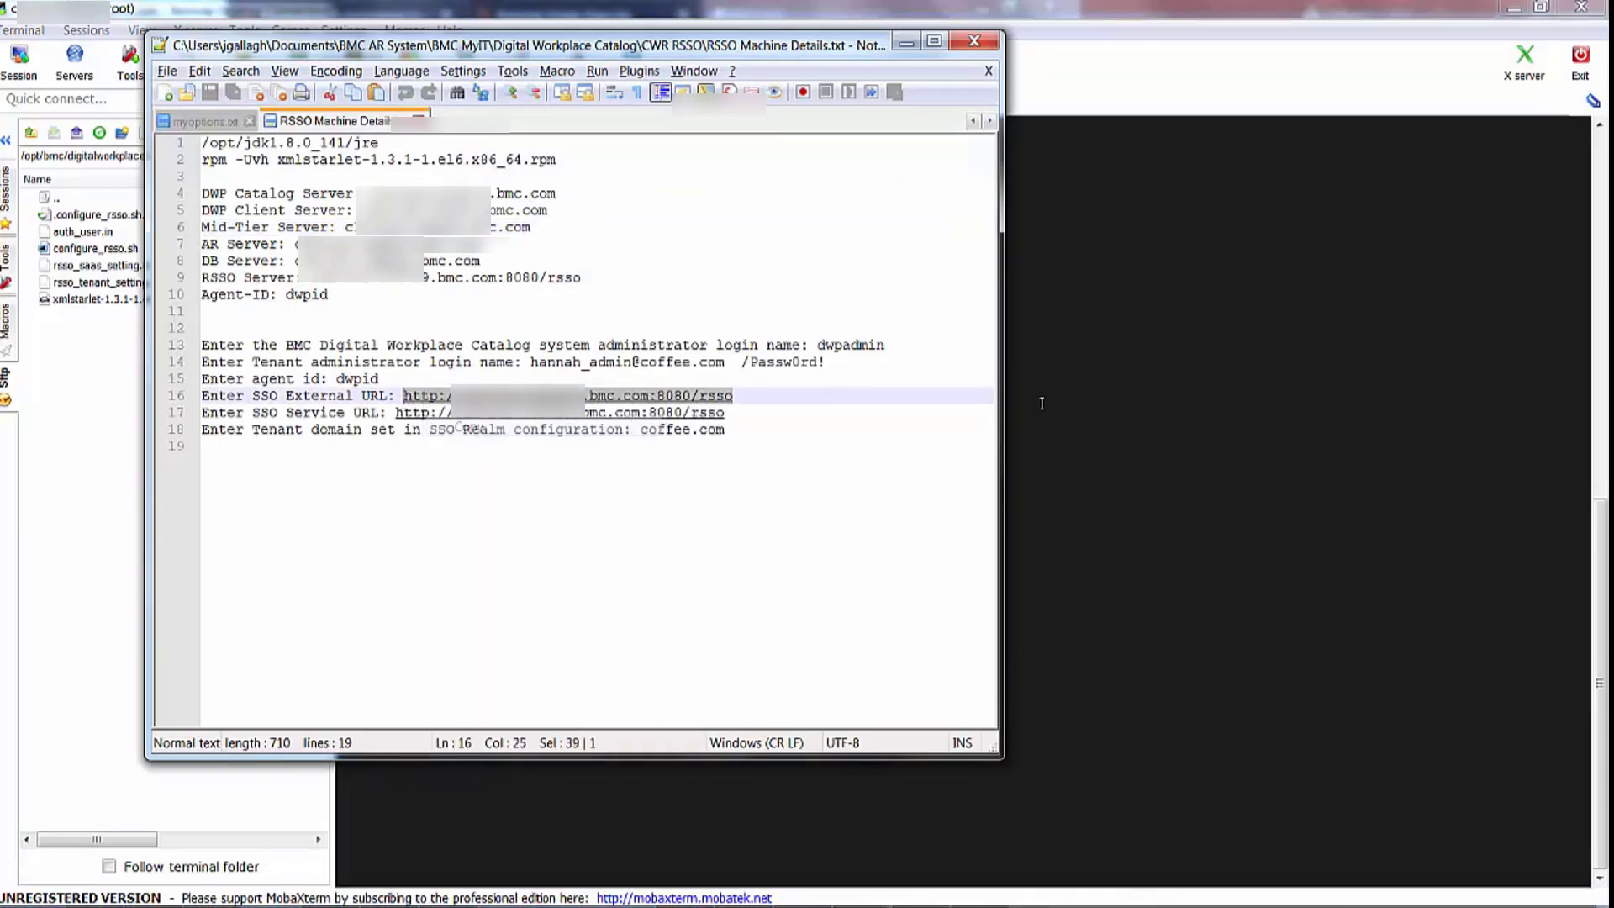
left_click(1084, 386)
right_click(643, 306)
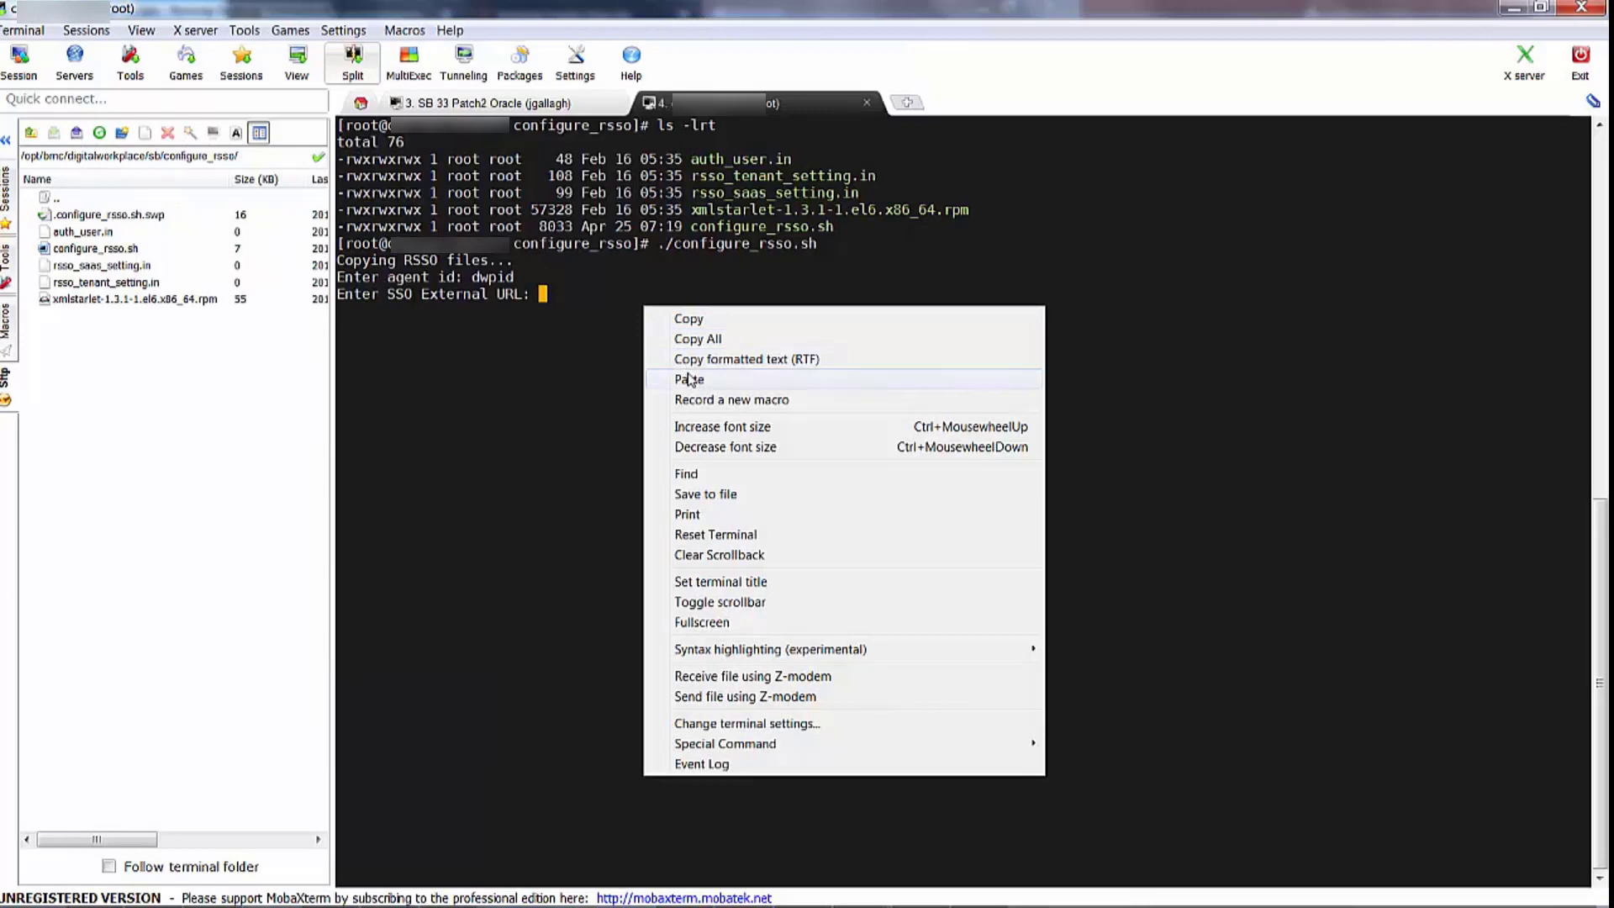
left_click(688, 373)
key("Return")
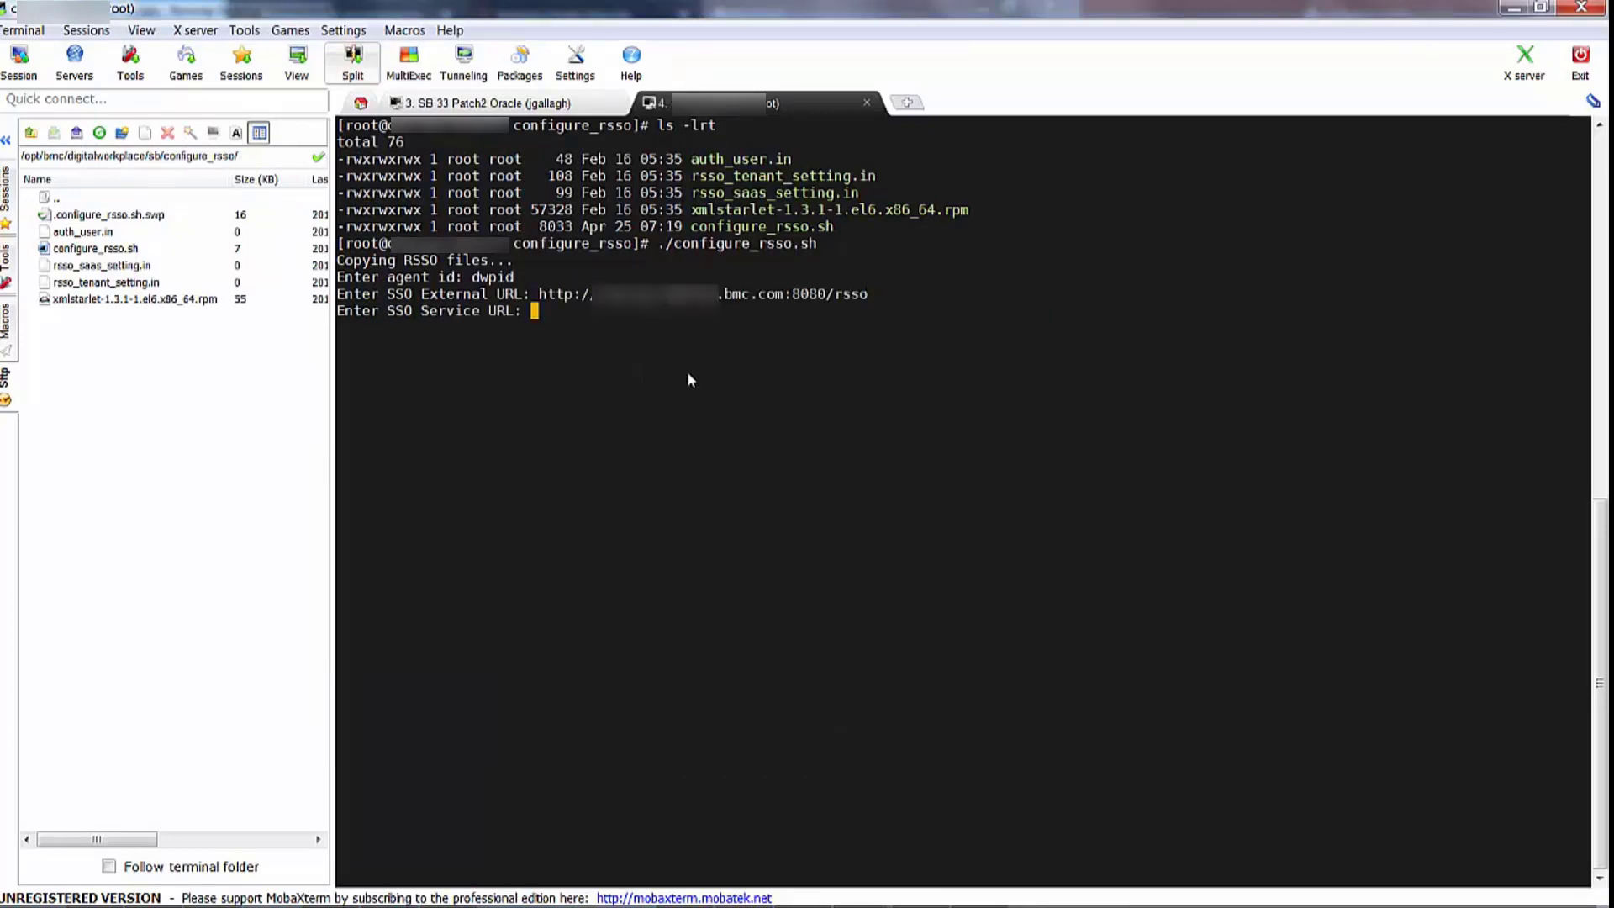
Paste the SSO Service URL and enter coffee.com as the tenant domain
right_click(626, 317)
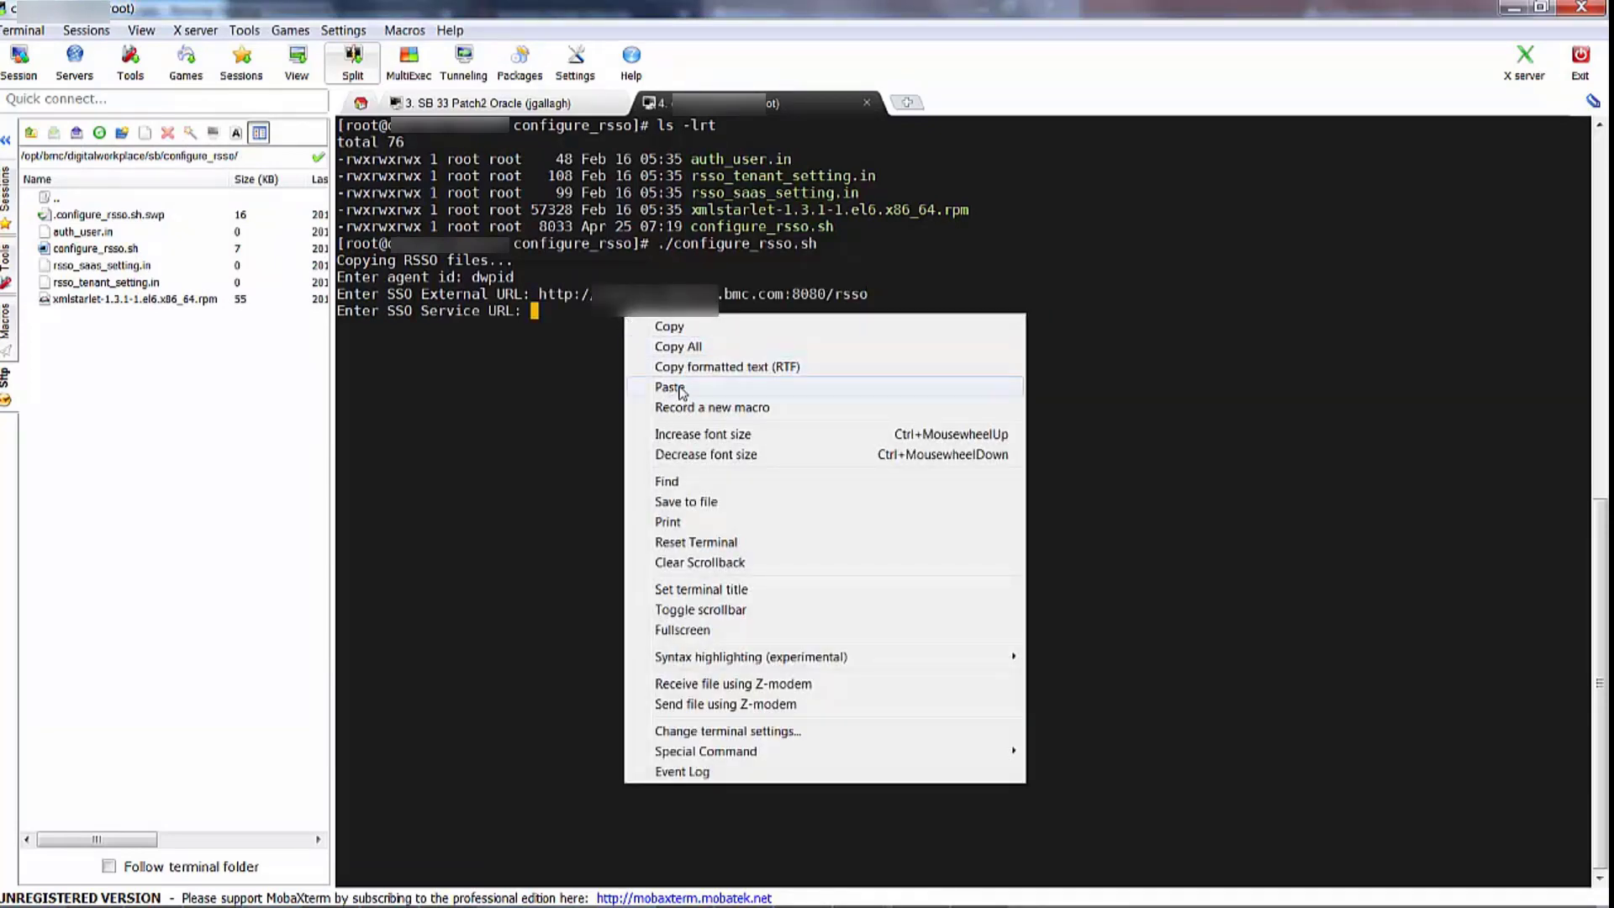
left_click(679, 387)
key("Return")
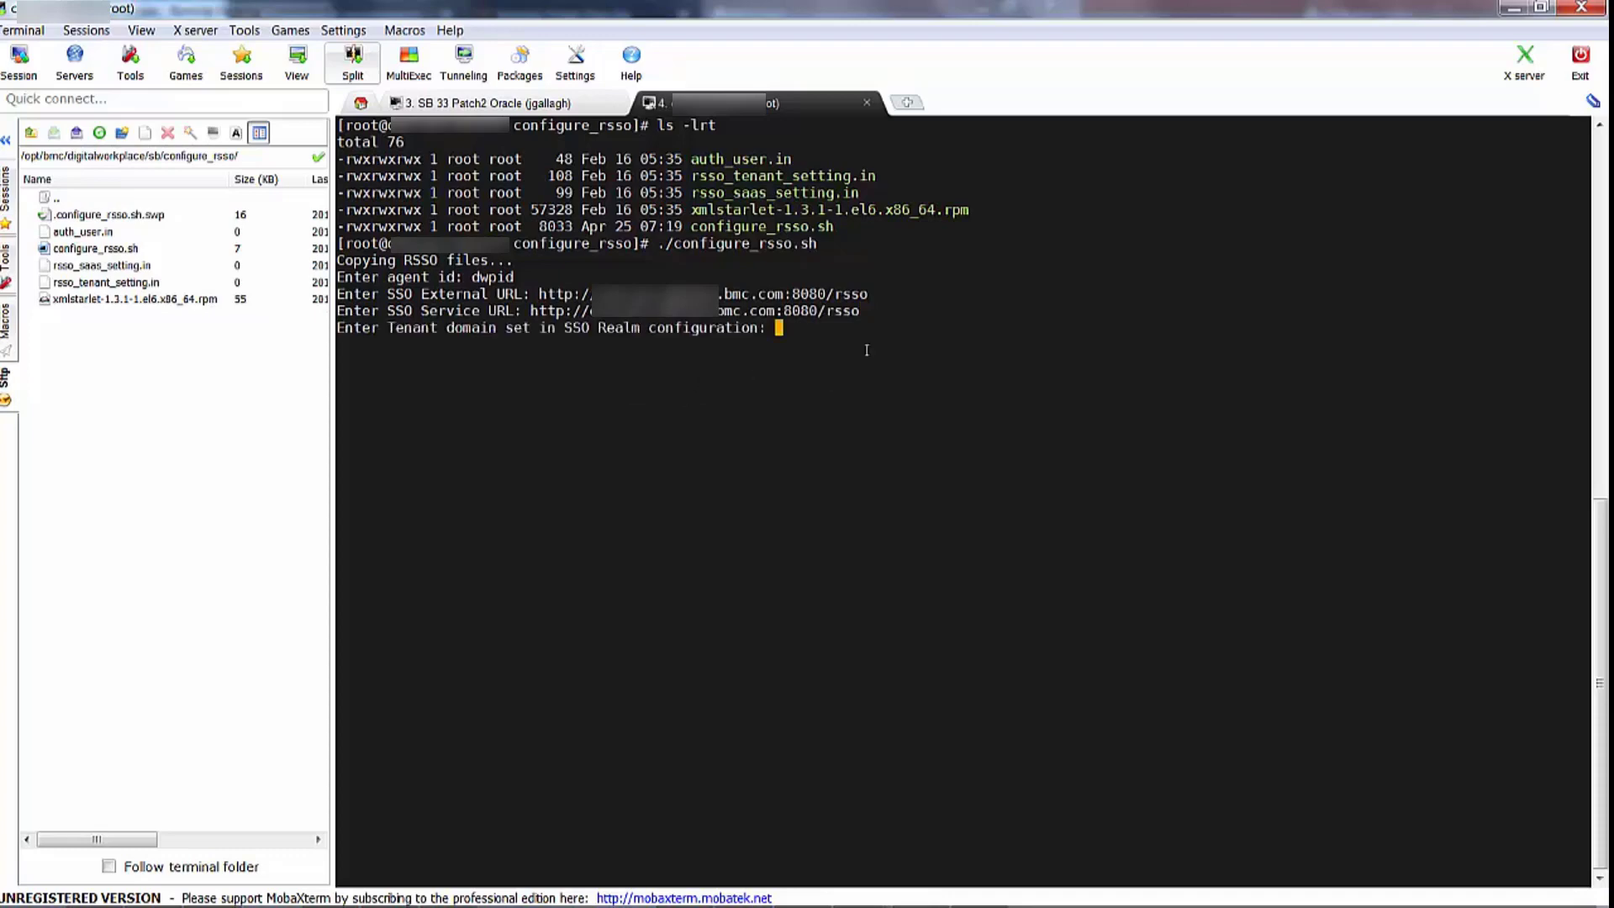
type("coffee.com")
Submit tenant domain coffee.com and the dwpadmin Catalog login, retrying after failed authentication
key("Return")
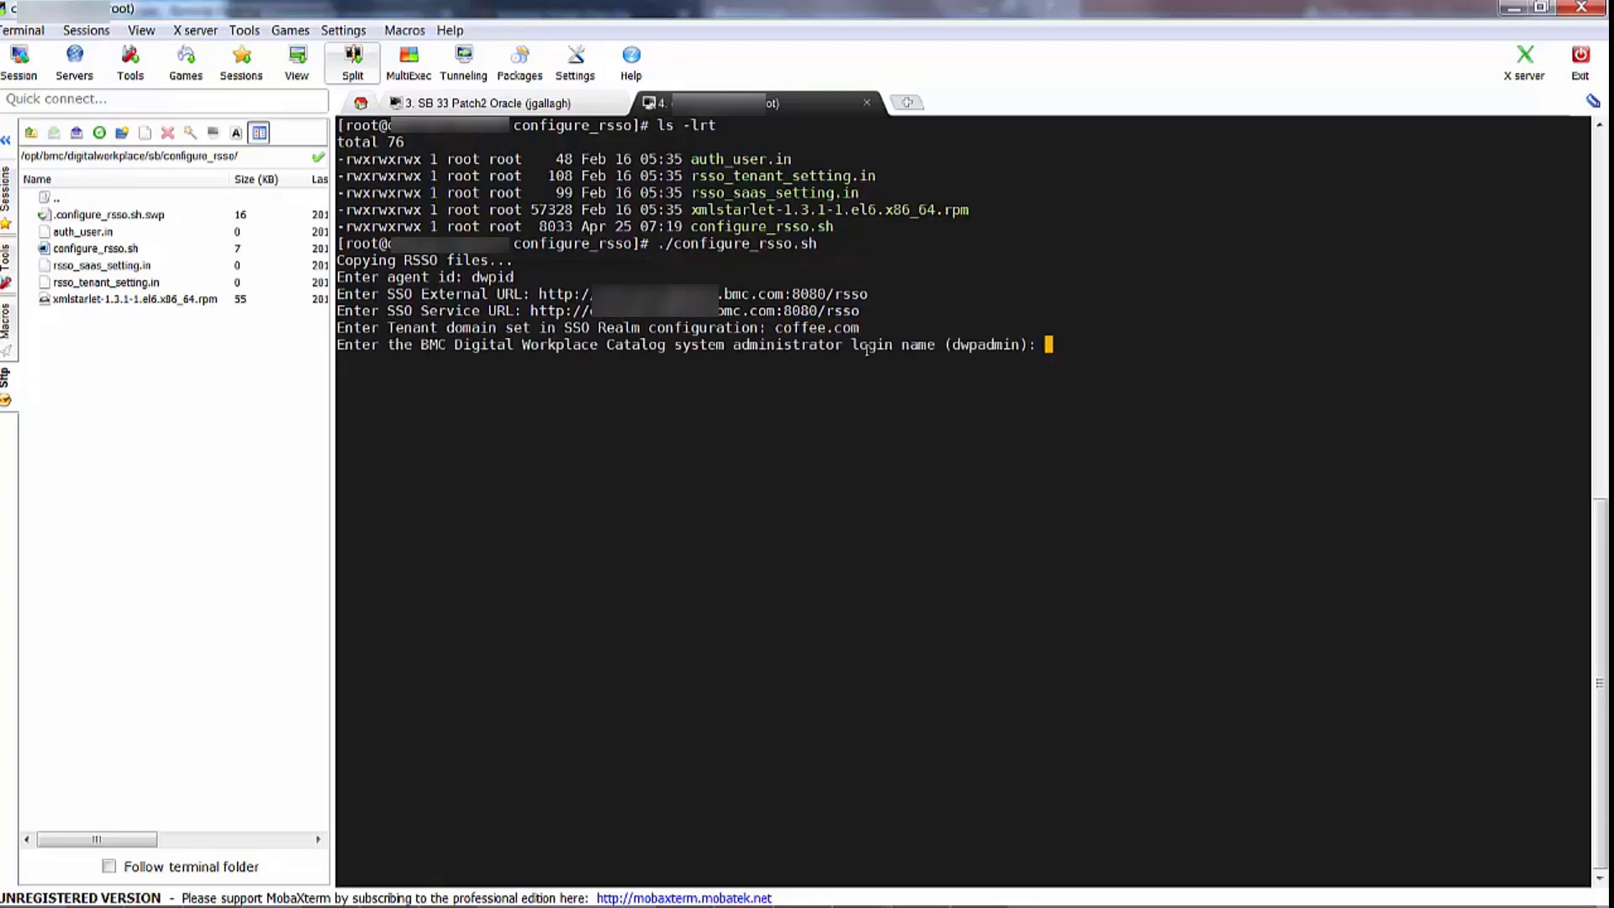
type("dwpadmin")
key("Return")
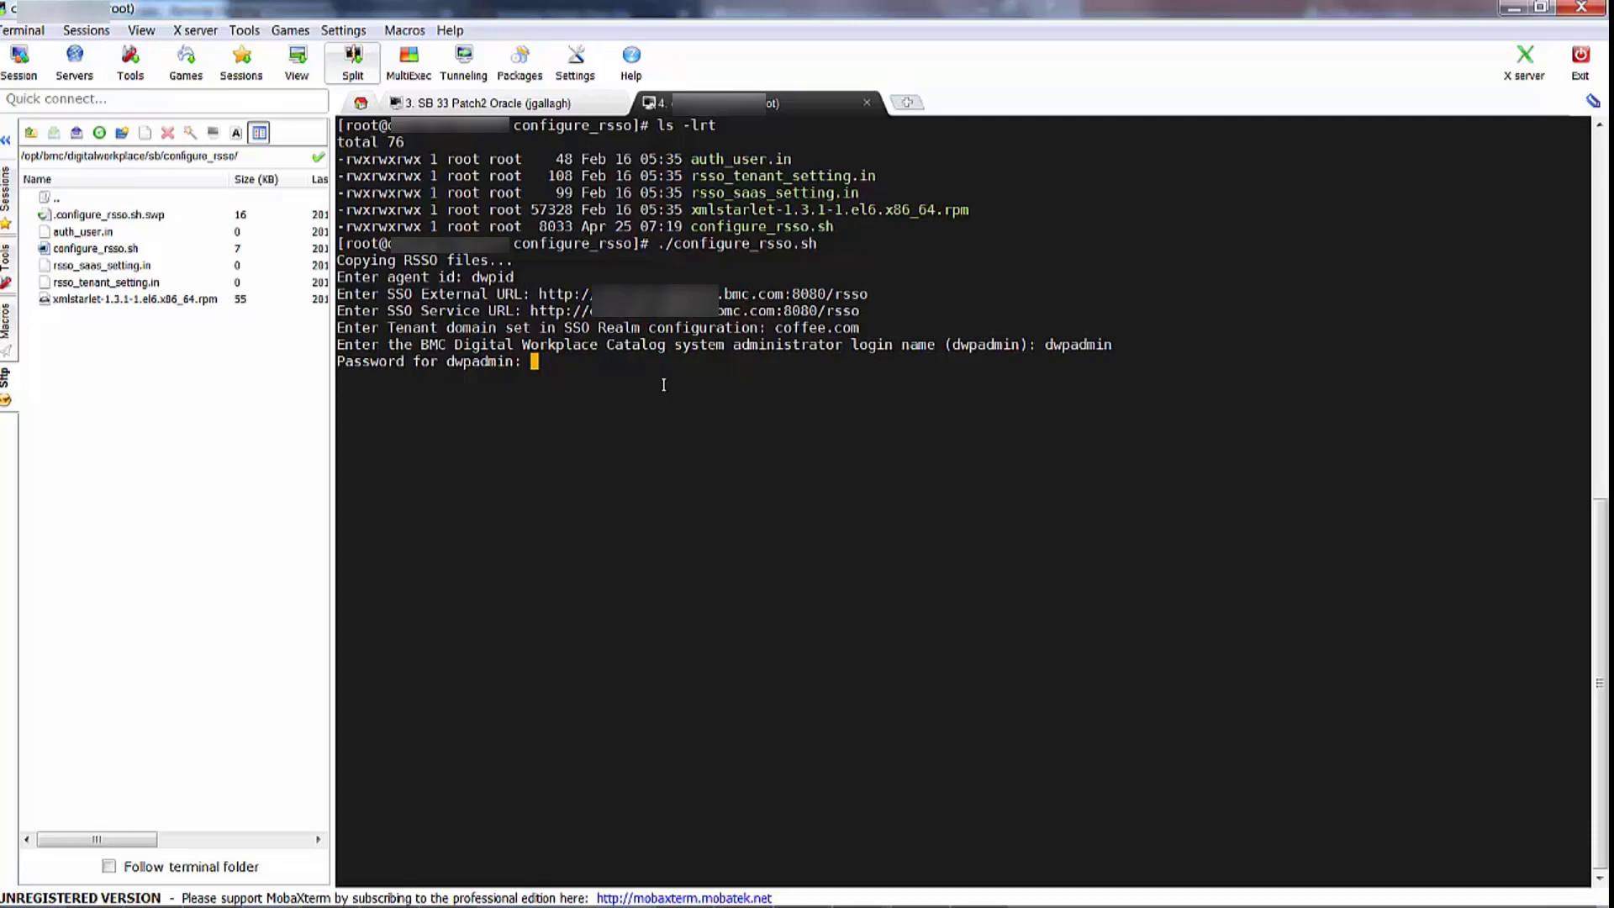
key("Return")
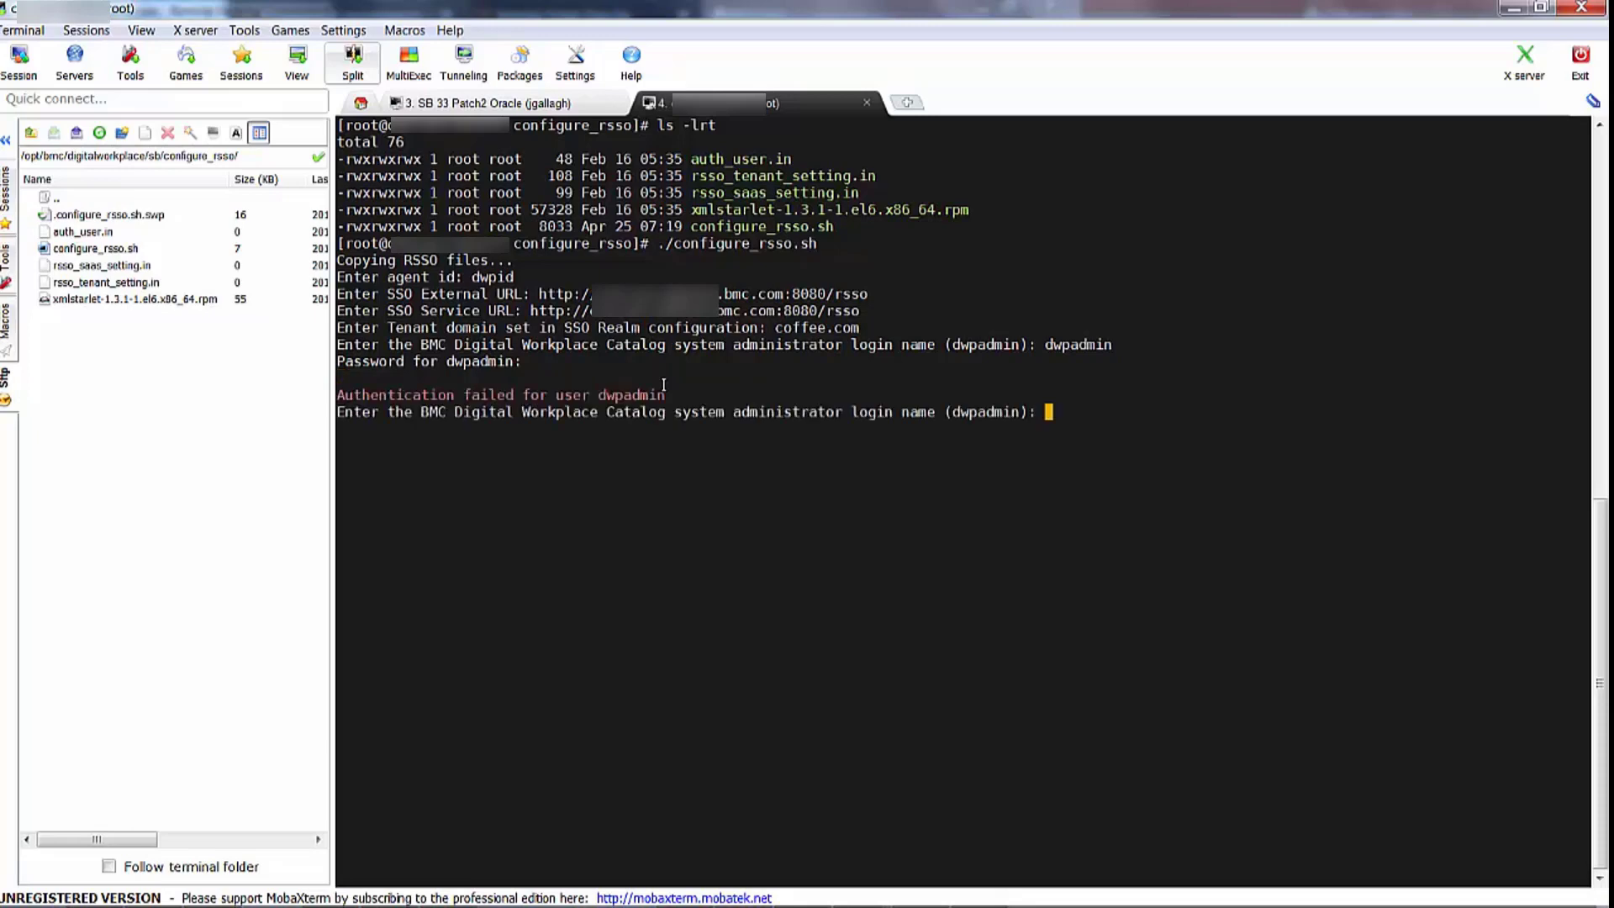
type("dwpadmin")
key("Return")
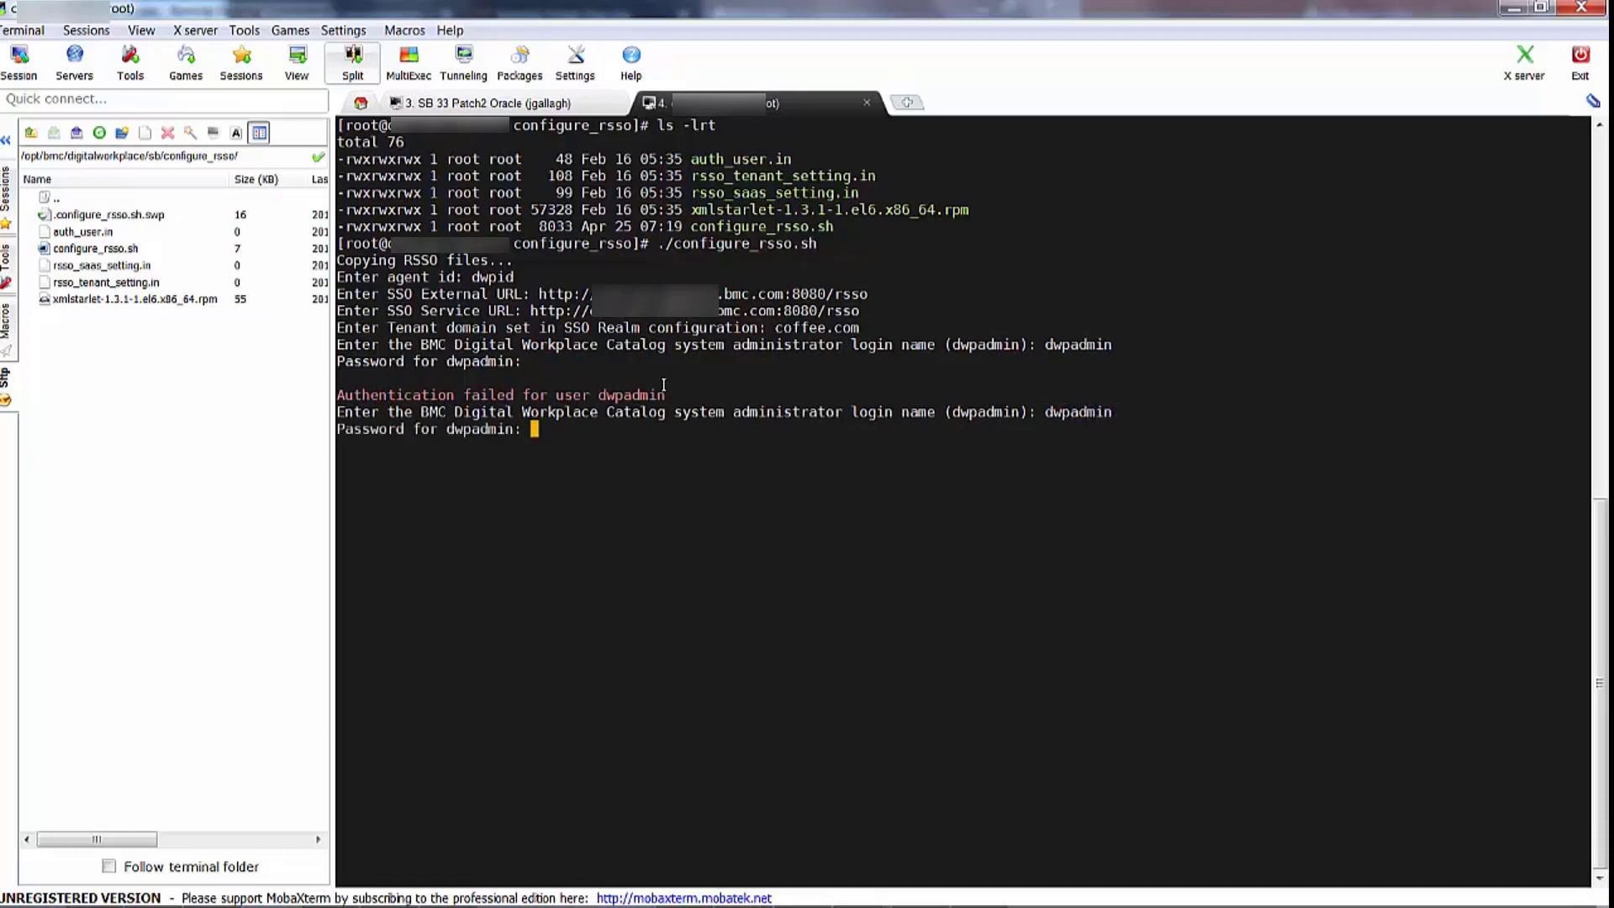
key("Return")
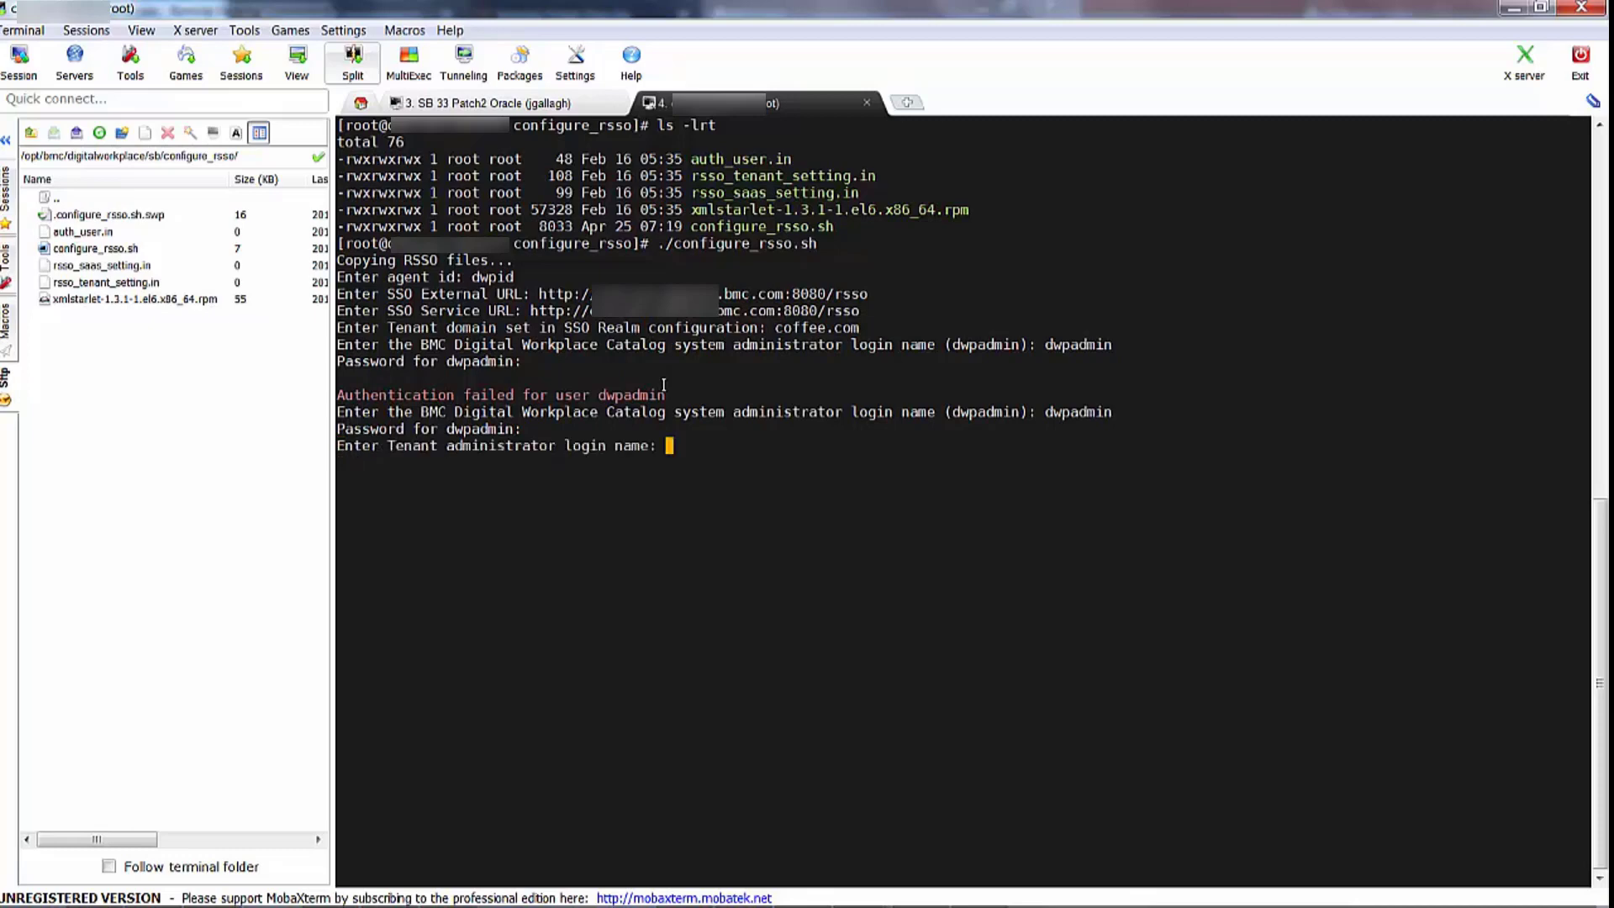
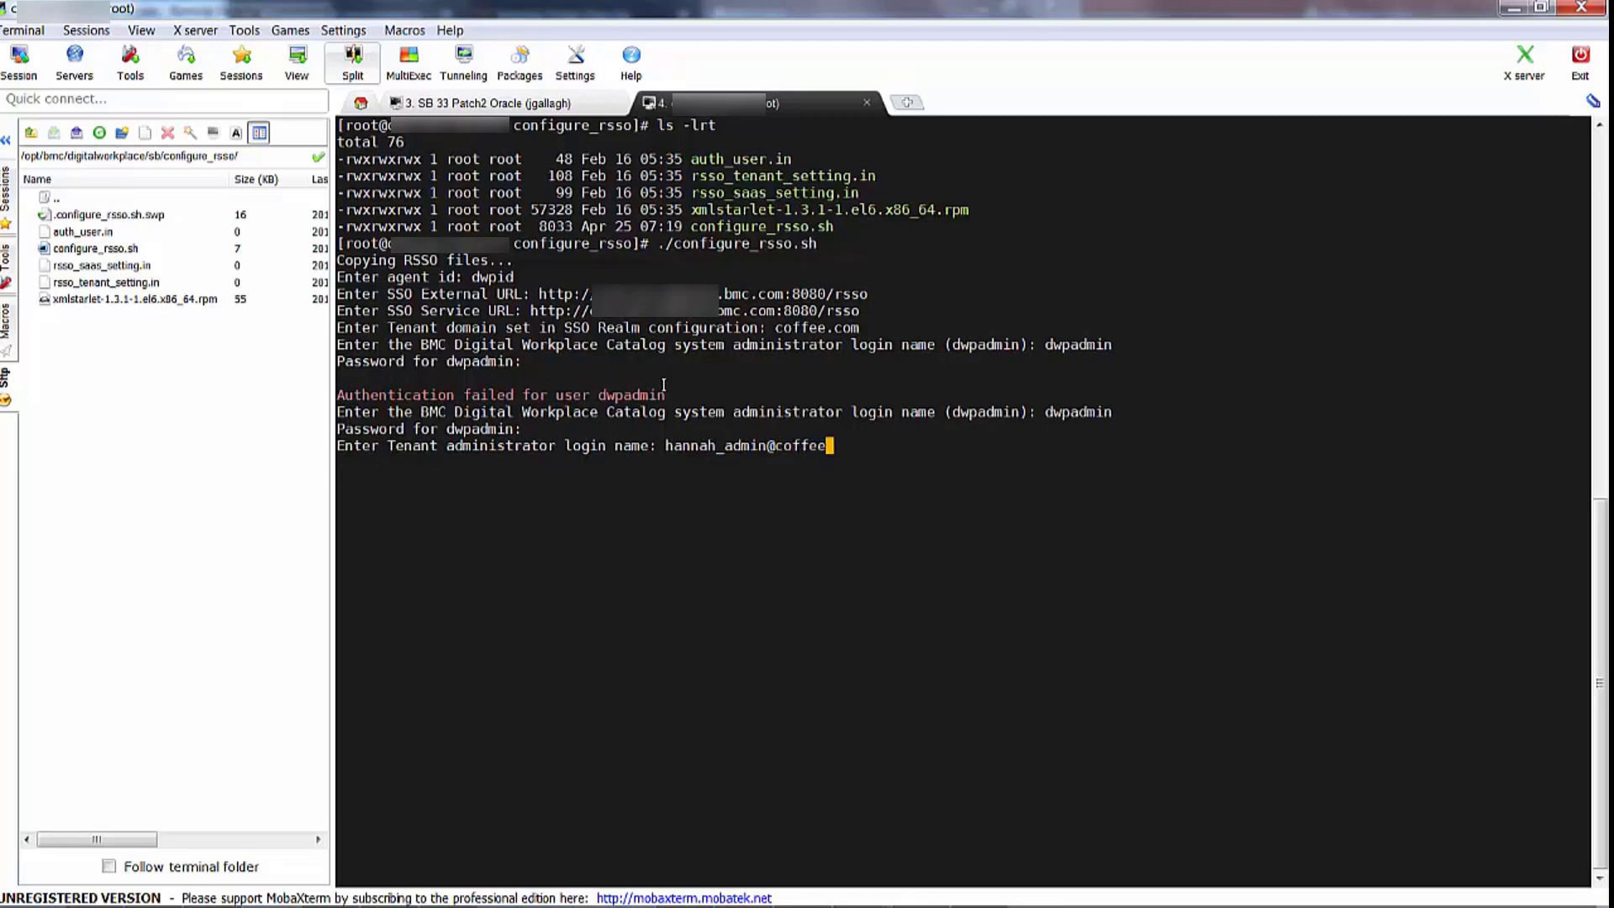
Enter the tenant administrator's e-mail login and password to finish the RSSO script
key("Return")
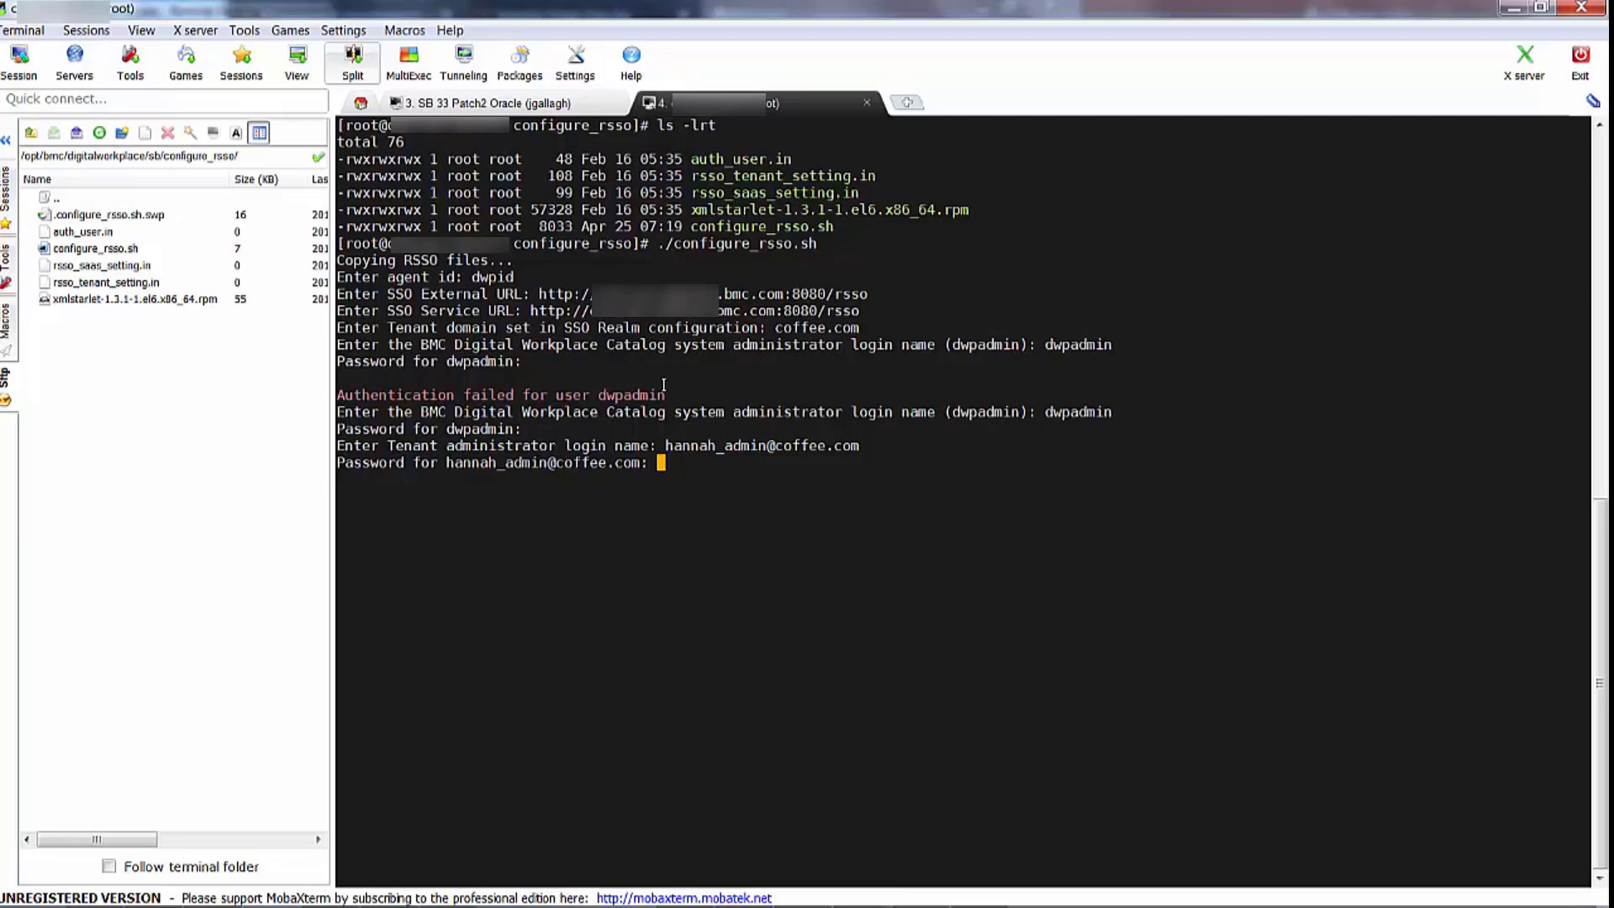
key("Return")
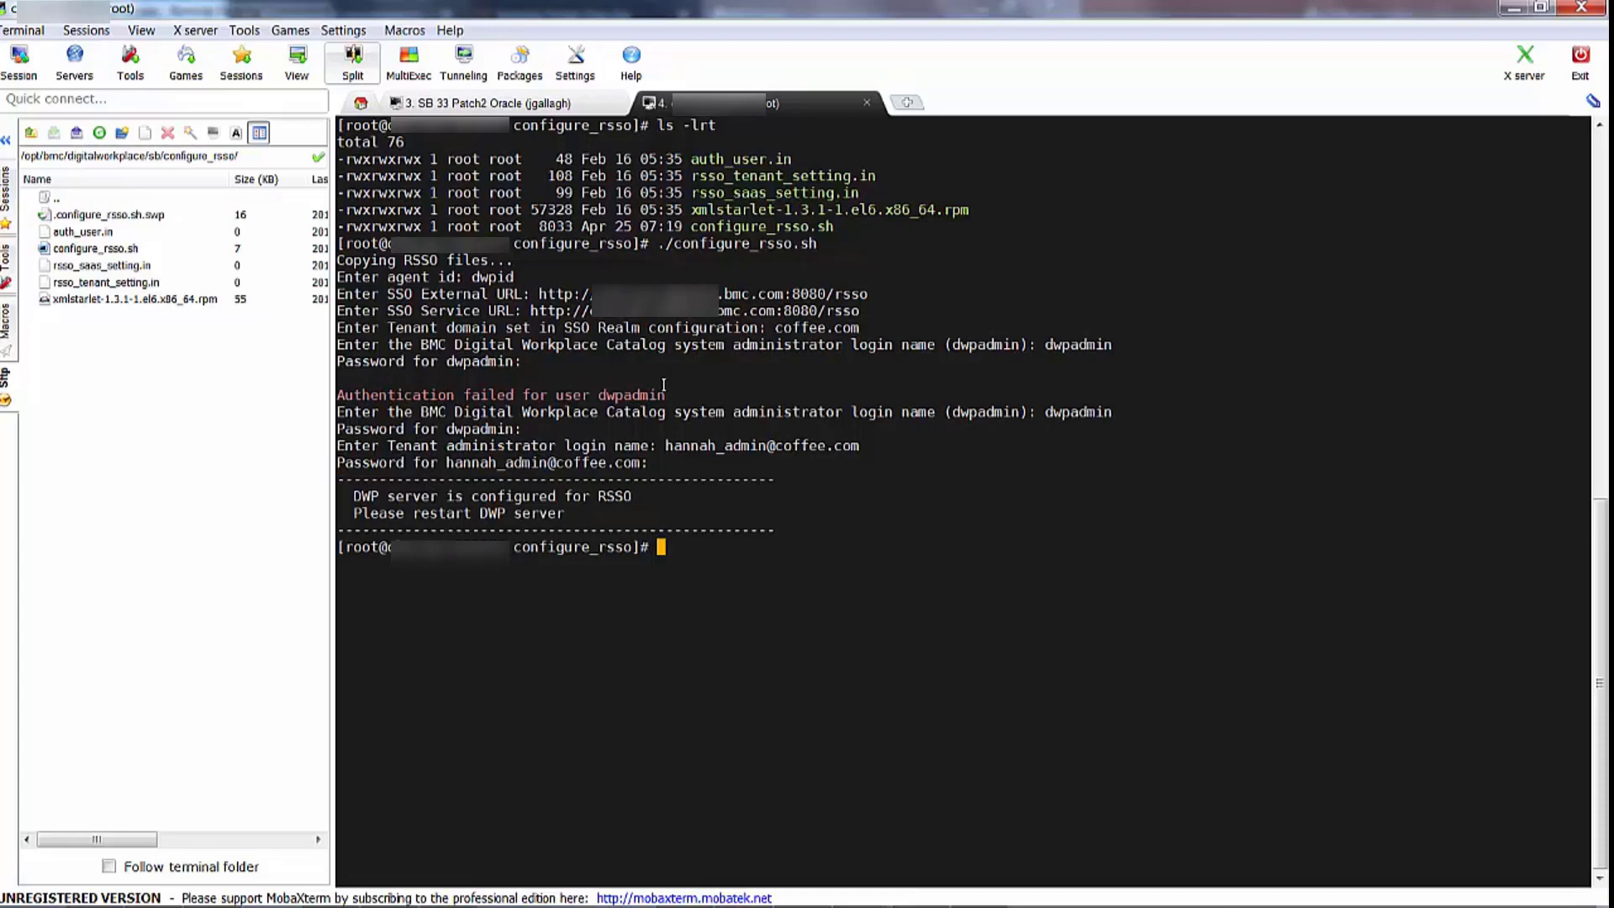
Go up two folders from sb to the digitalworkplace folder
type("cd ..")
key("Return")
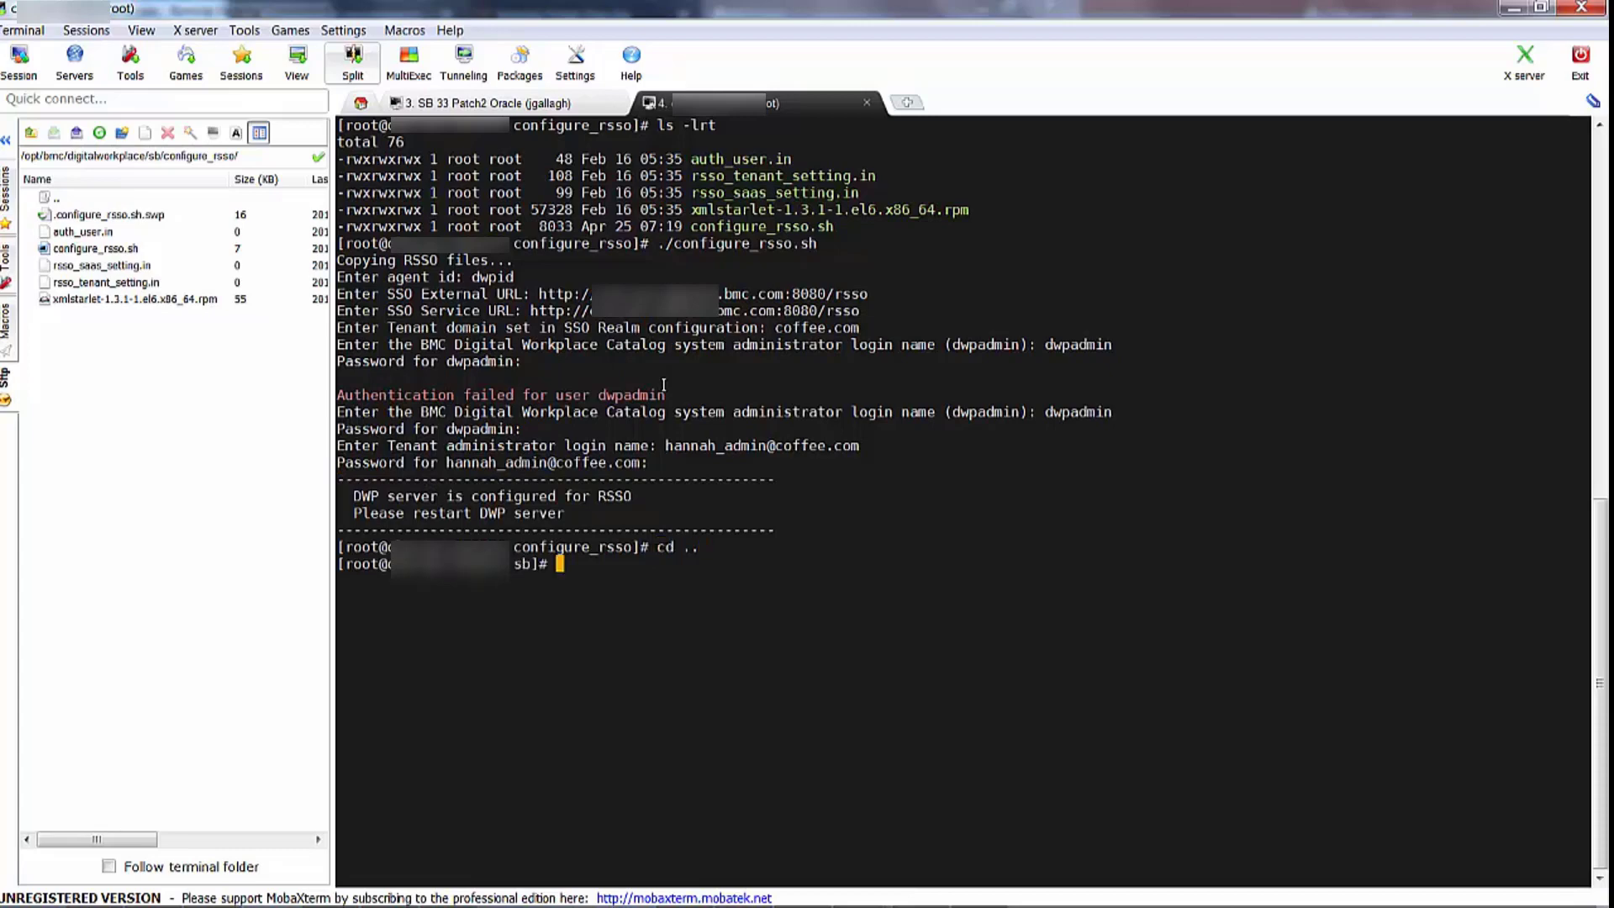
type("cd ..")
key("Return")
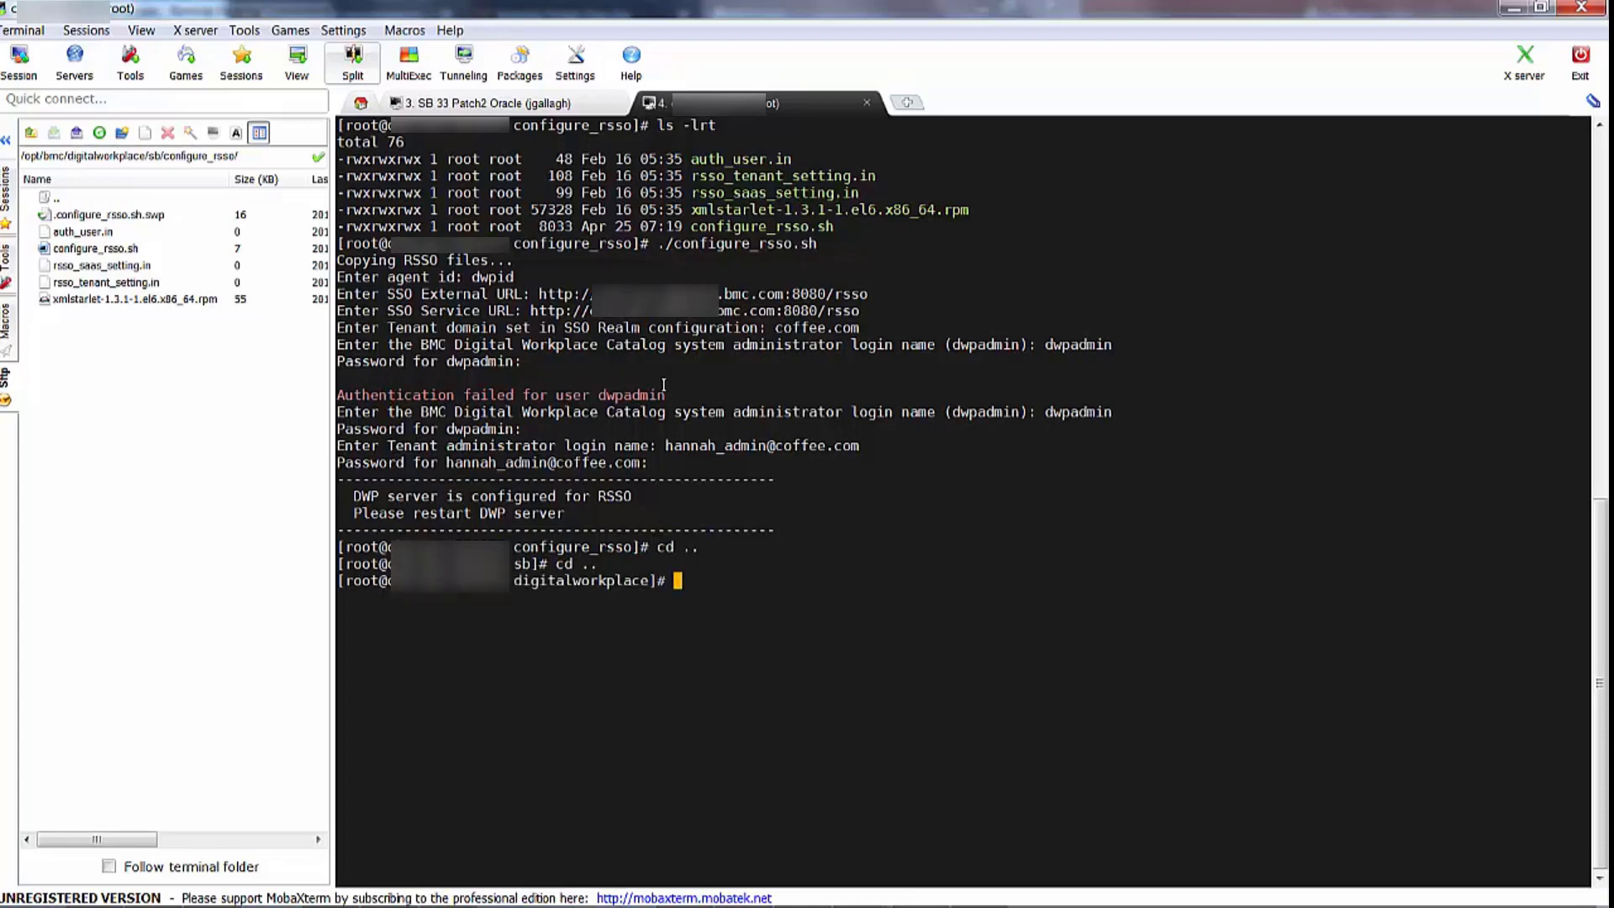
type("./dwpcontroller s")
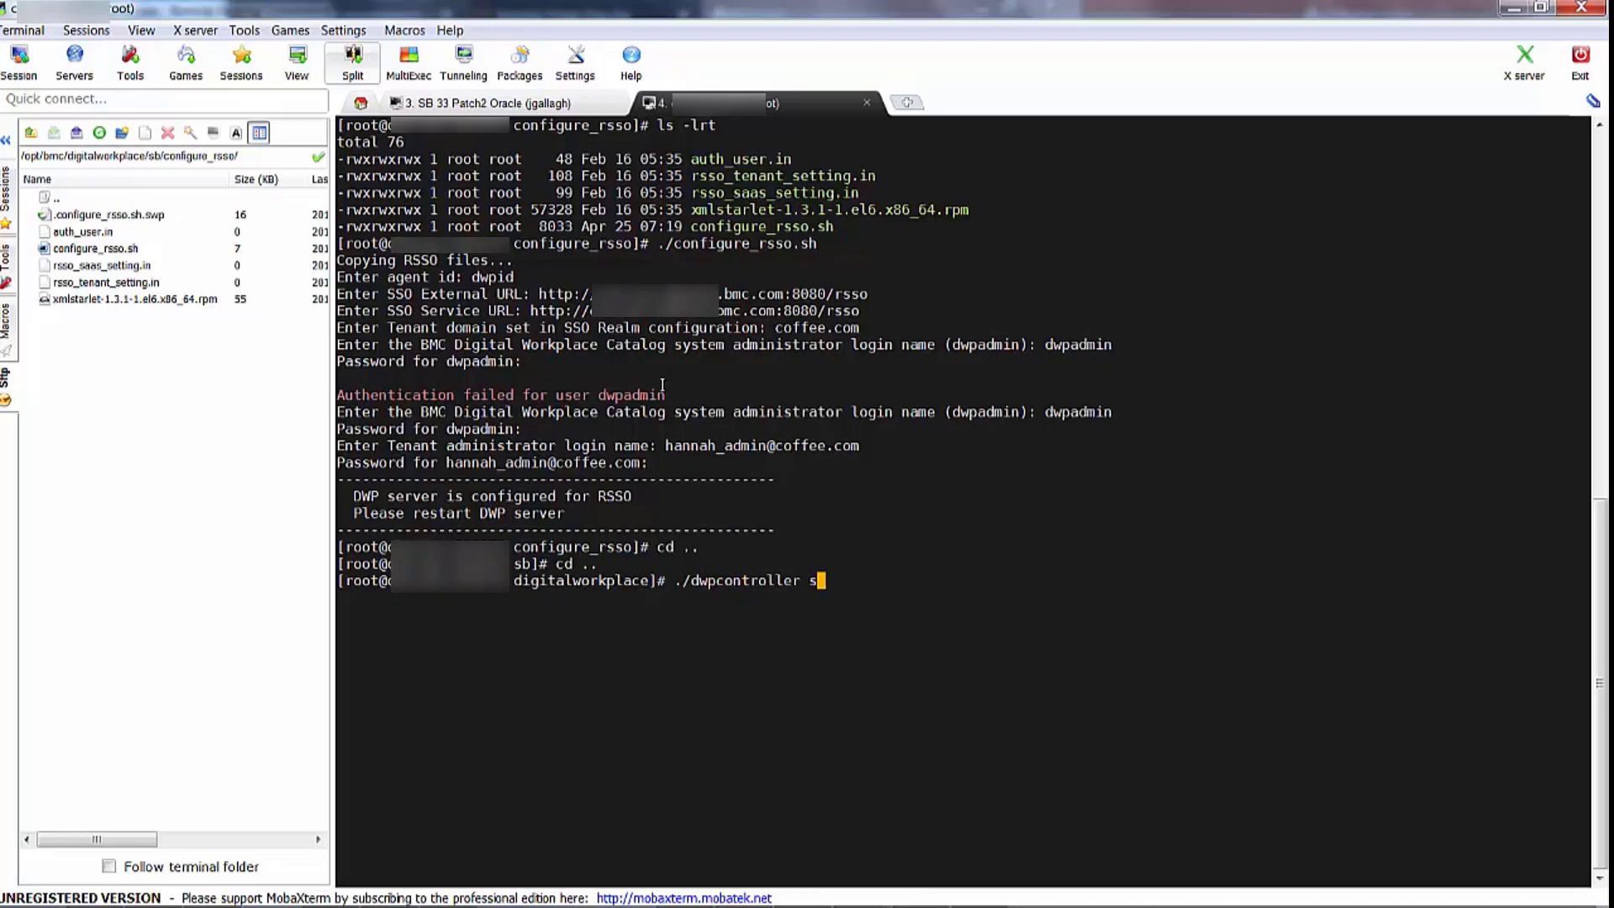
type("top")
Stop the DWP system with ./dwpcontroller stop
key("Return")
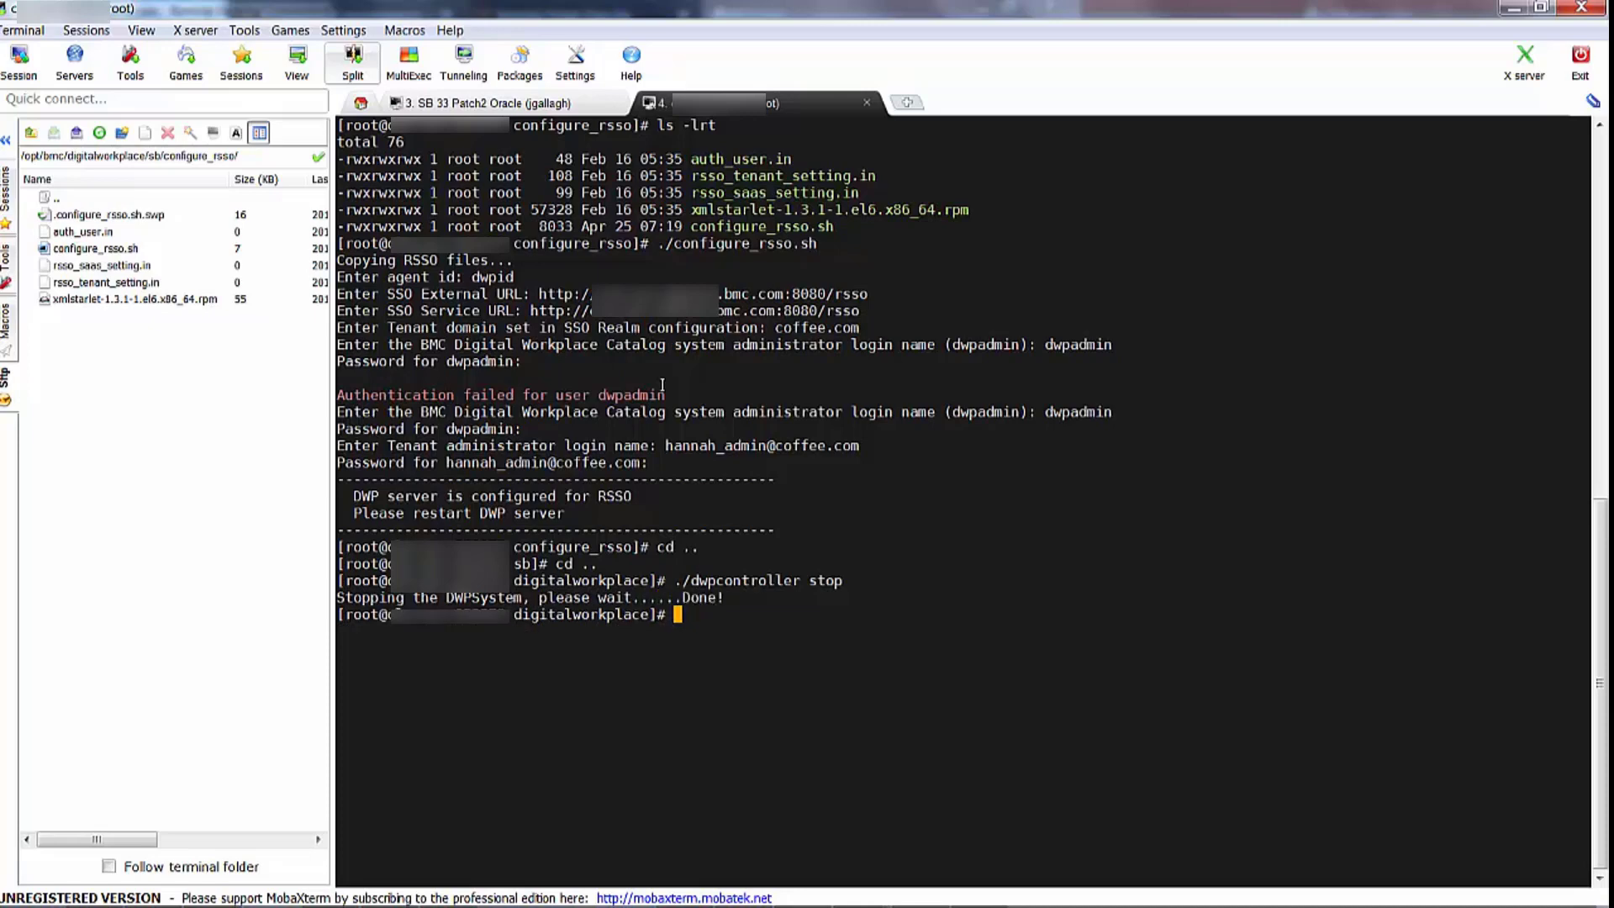
Start the DWP system with ./dwpcontroller start, logging in as dwpadmin
key("Up")
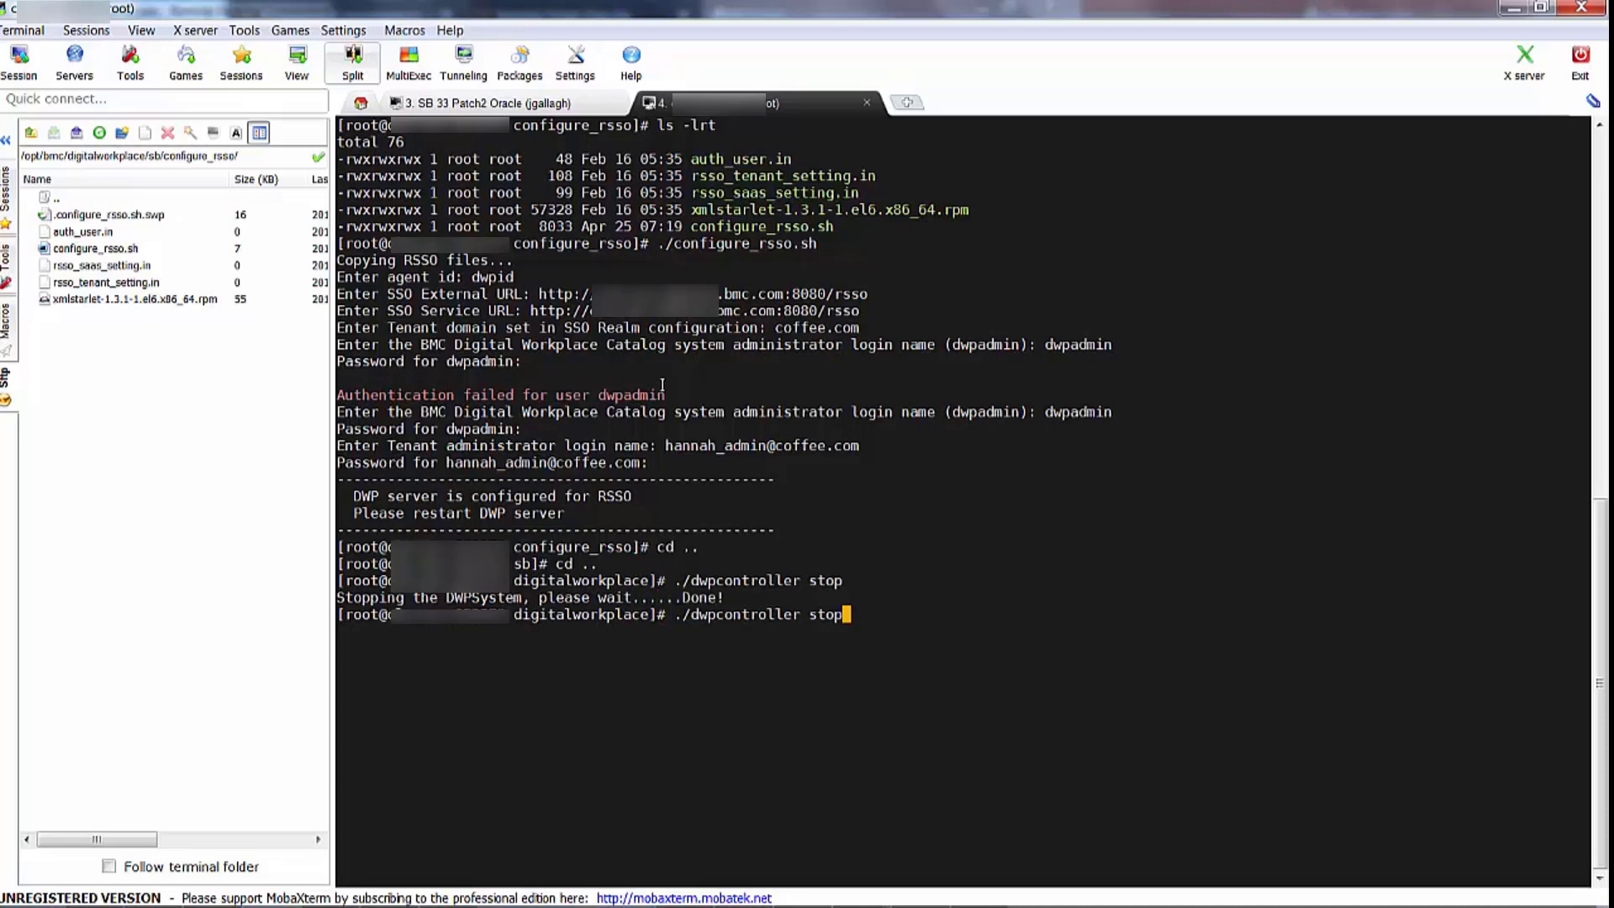
key("BackSpace")
key("BackSpace")
type("art")
key("Return")
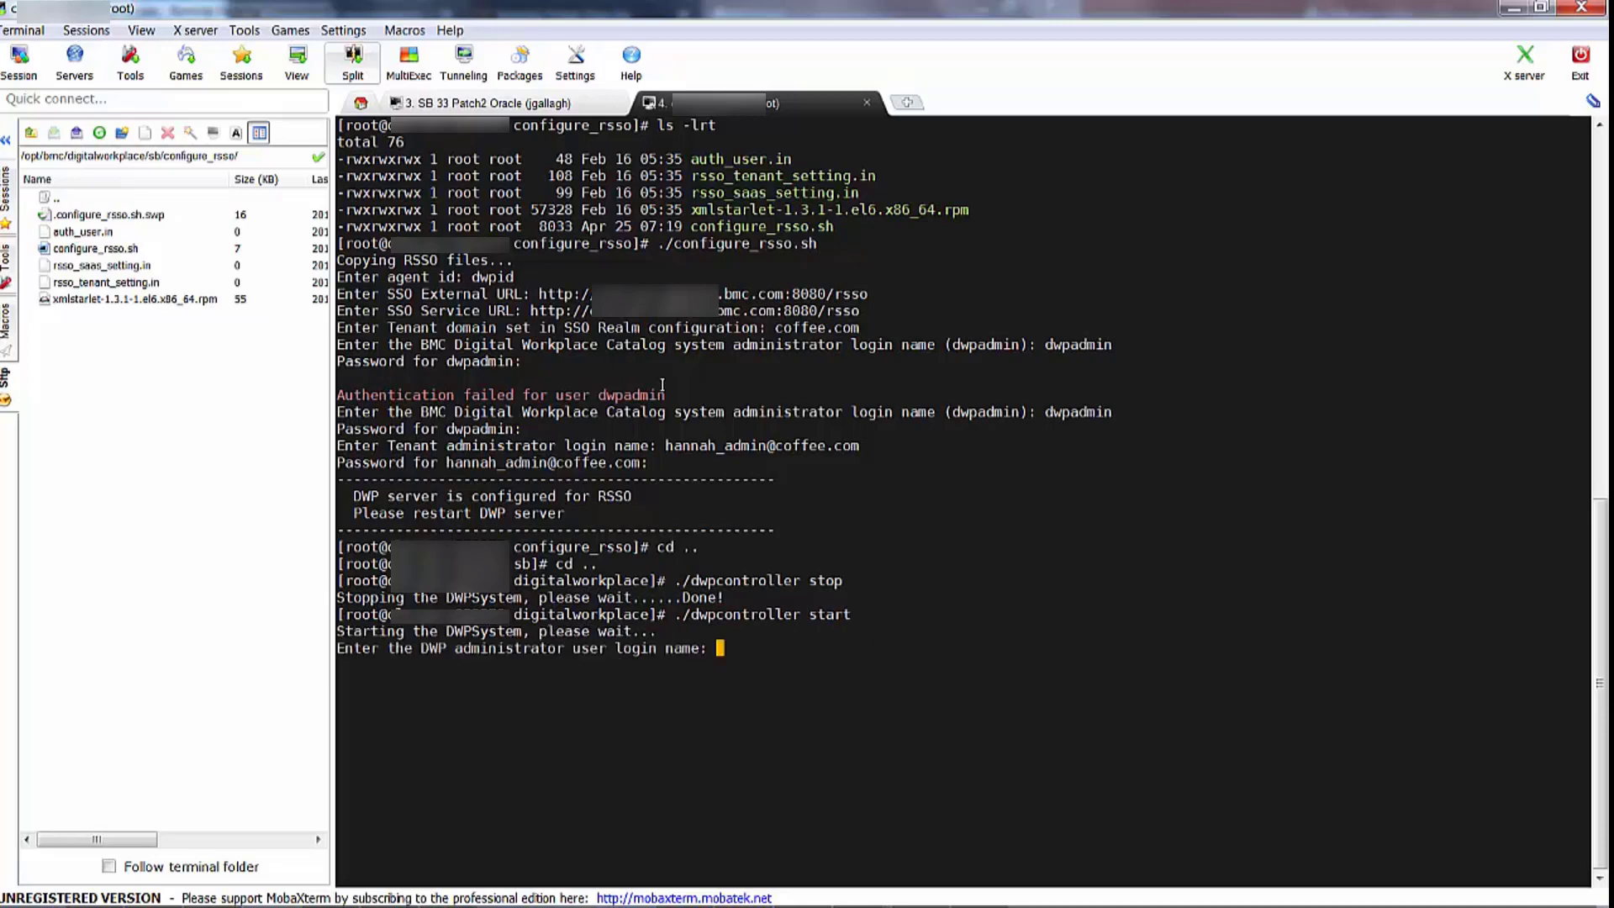
type("dwpadmin")
key("Return")
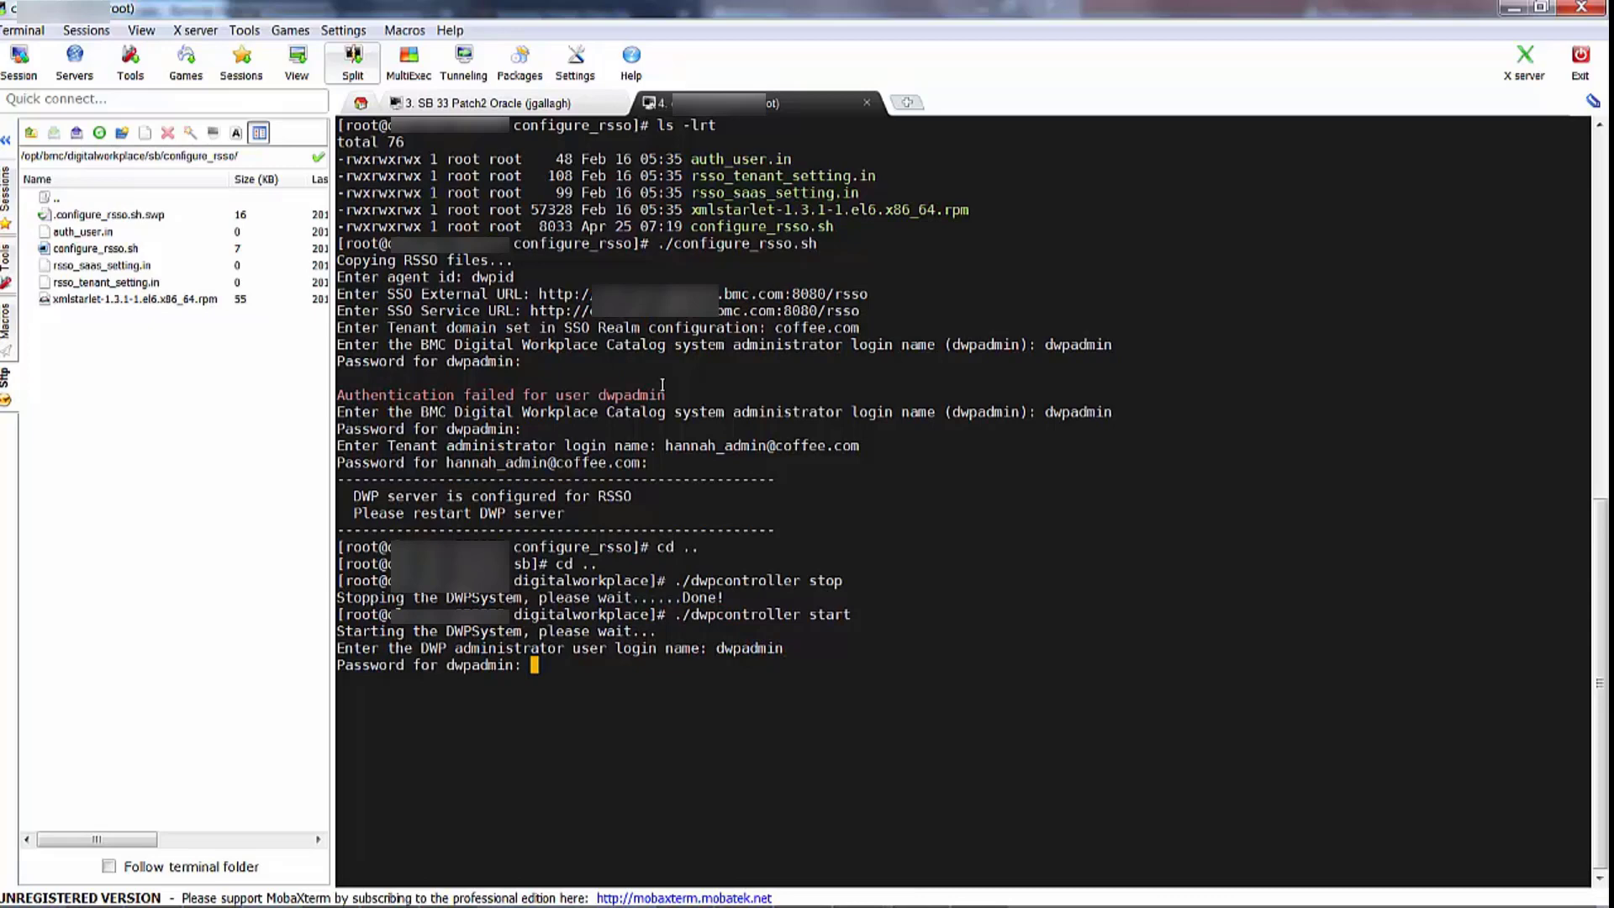
key("Return")
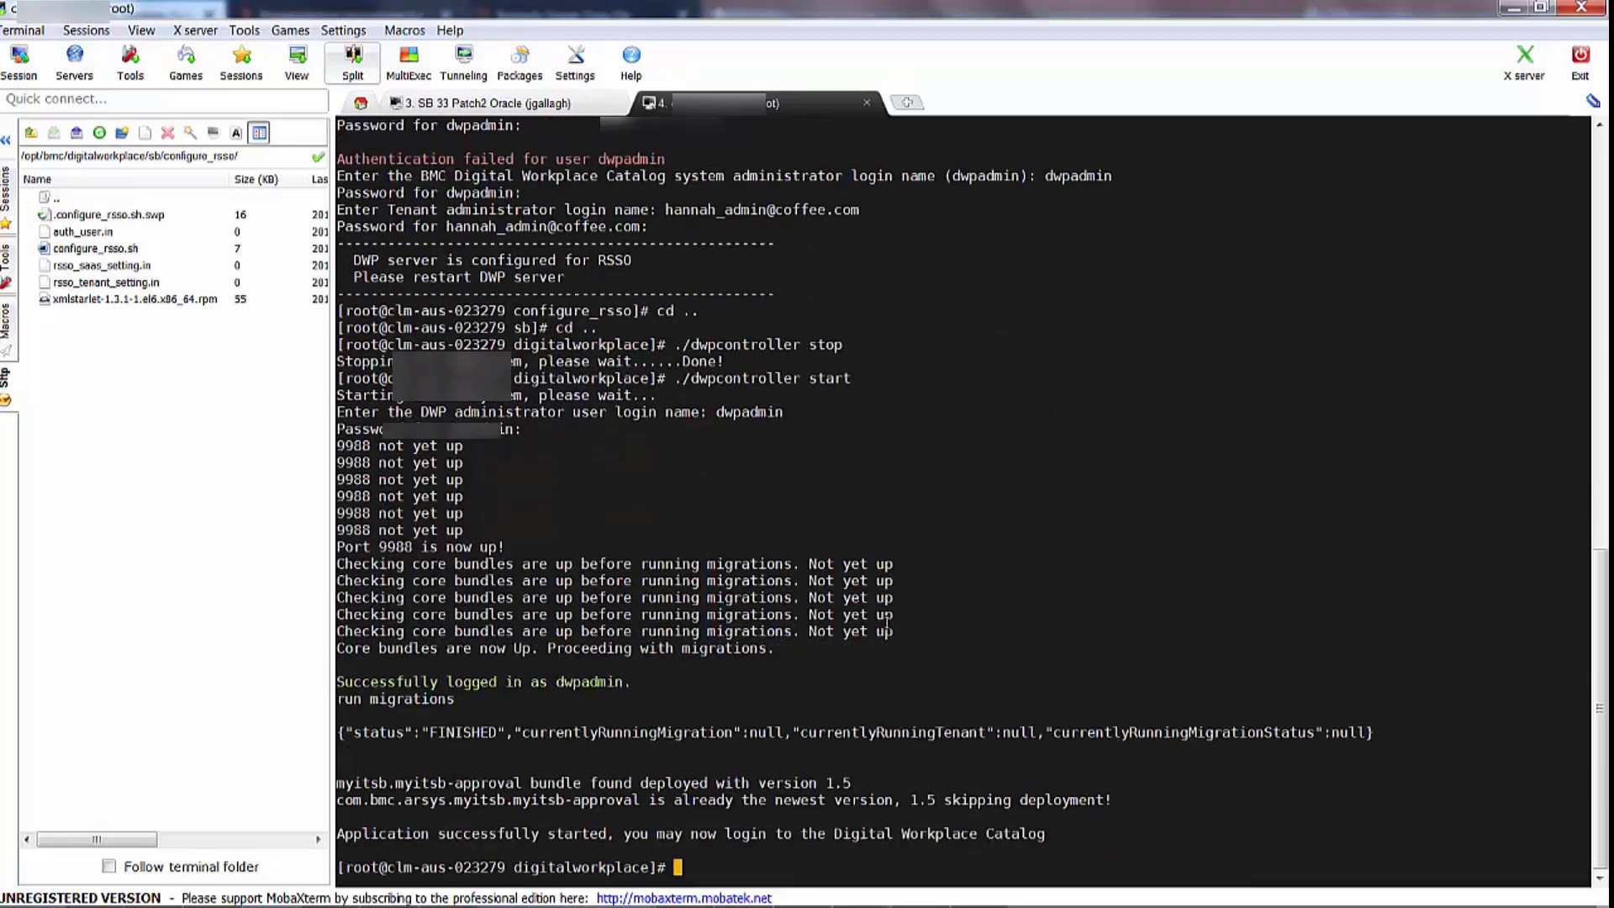
Clear the terminal once the Catalog application reports started
key("Return")
key("Return")
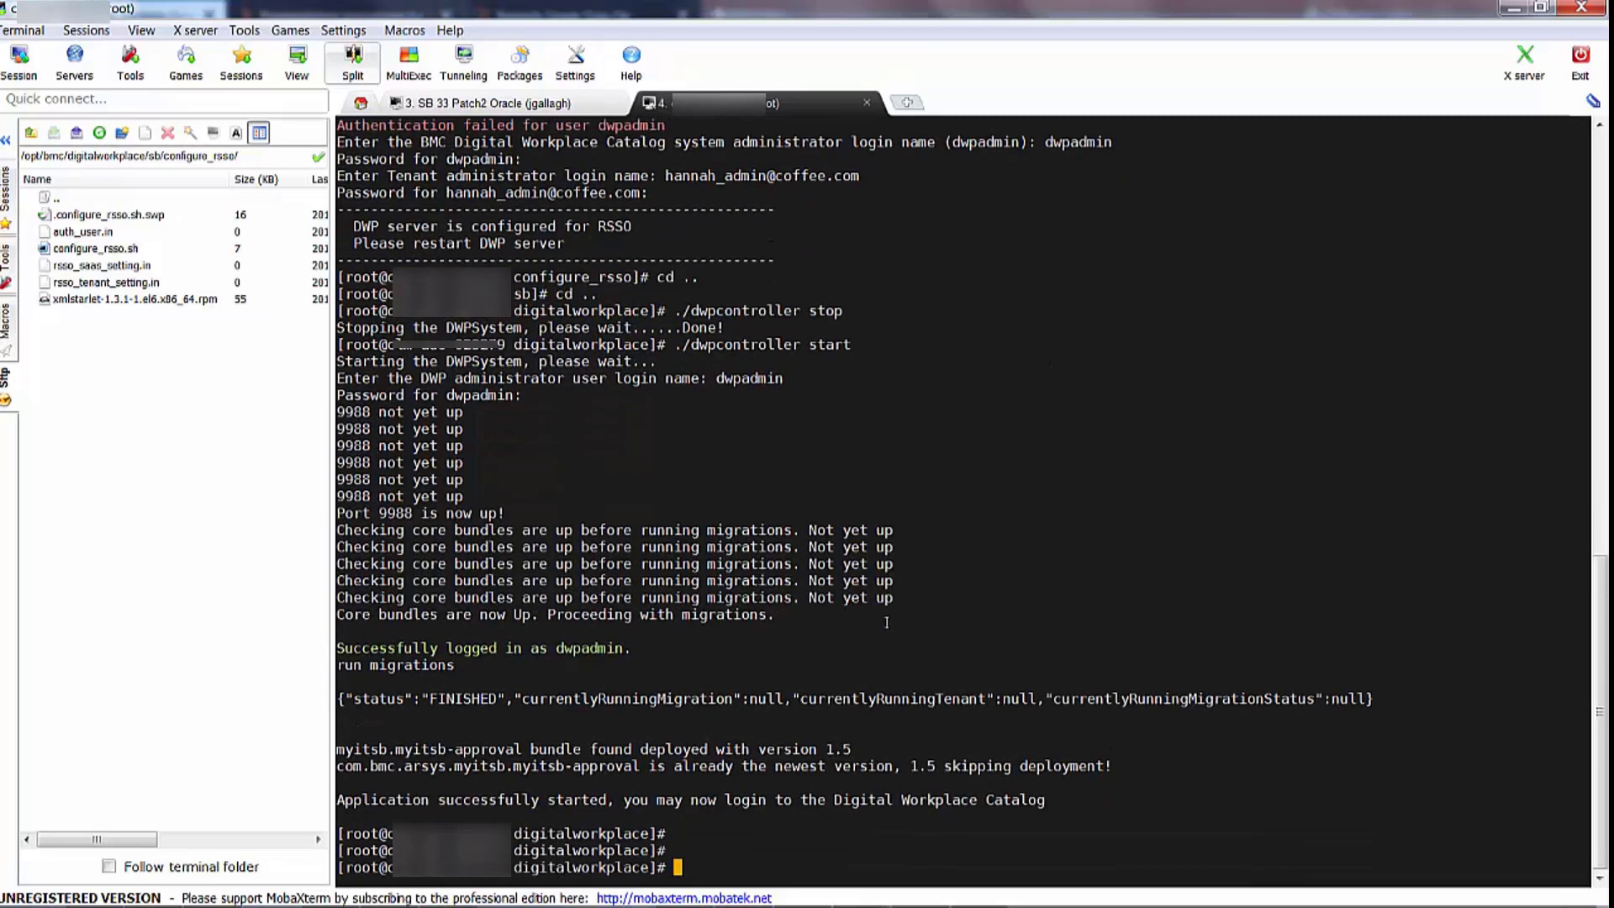
type("clear")
key("Return")
key("Return")
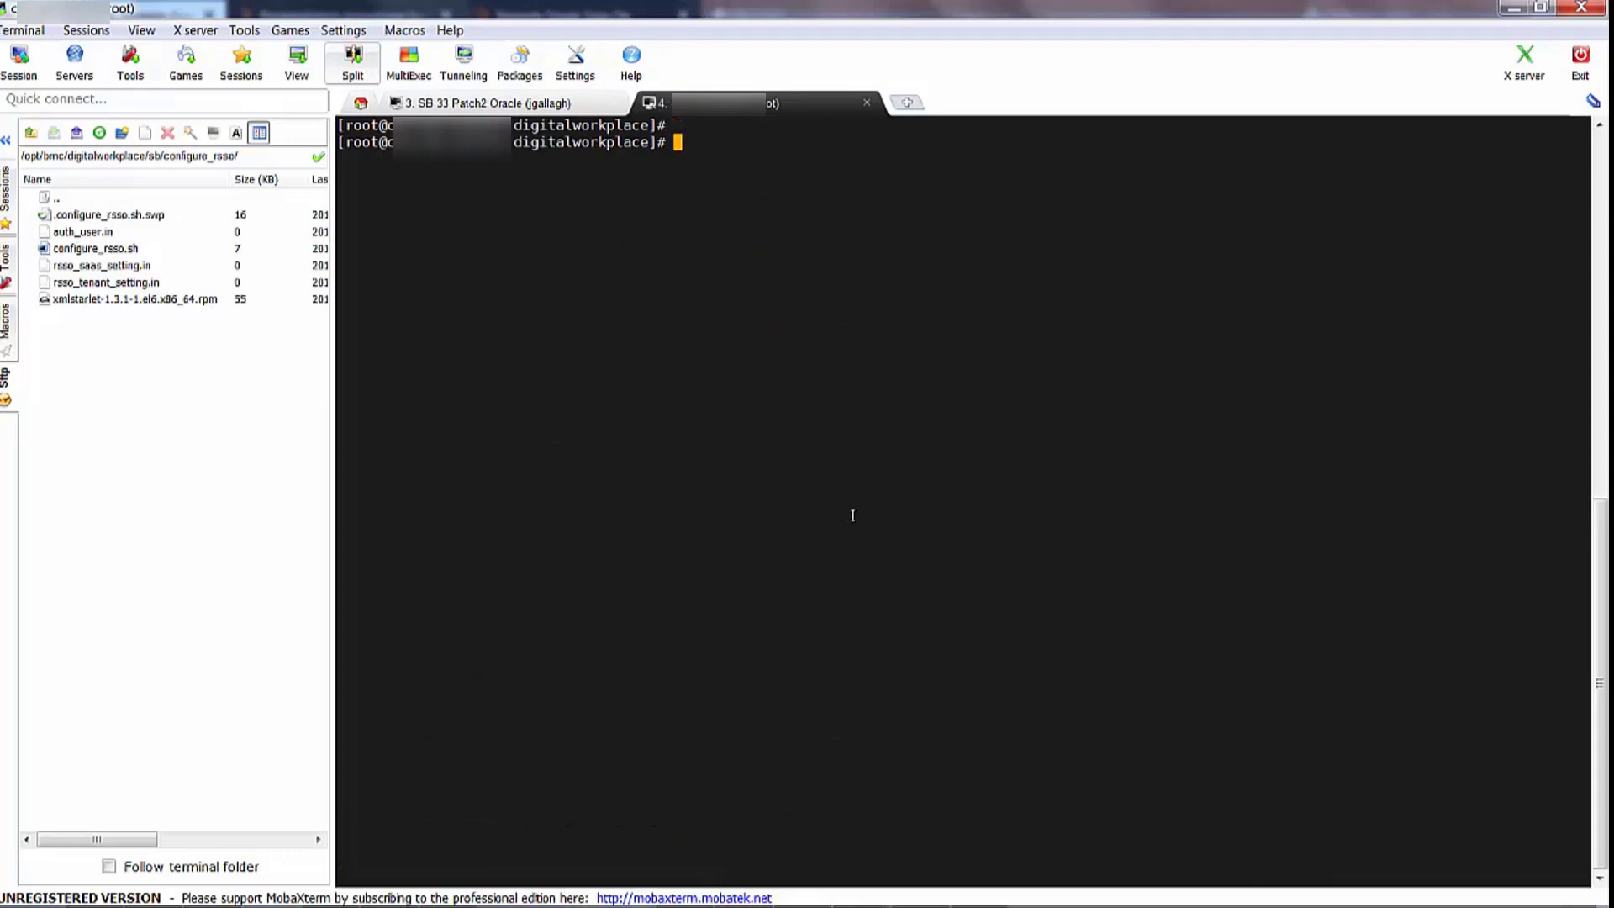
Enter the pluginsvr folder and list its contents with ls -ltr
key("Return")
key("Return")
type("cd ")
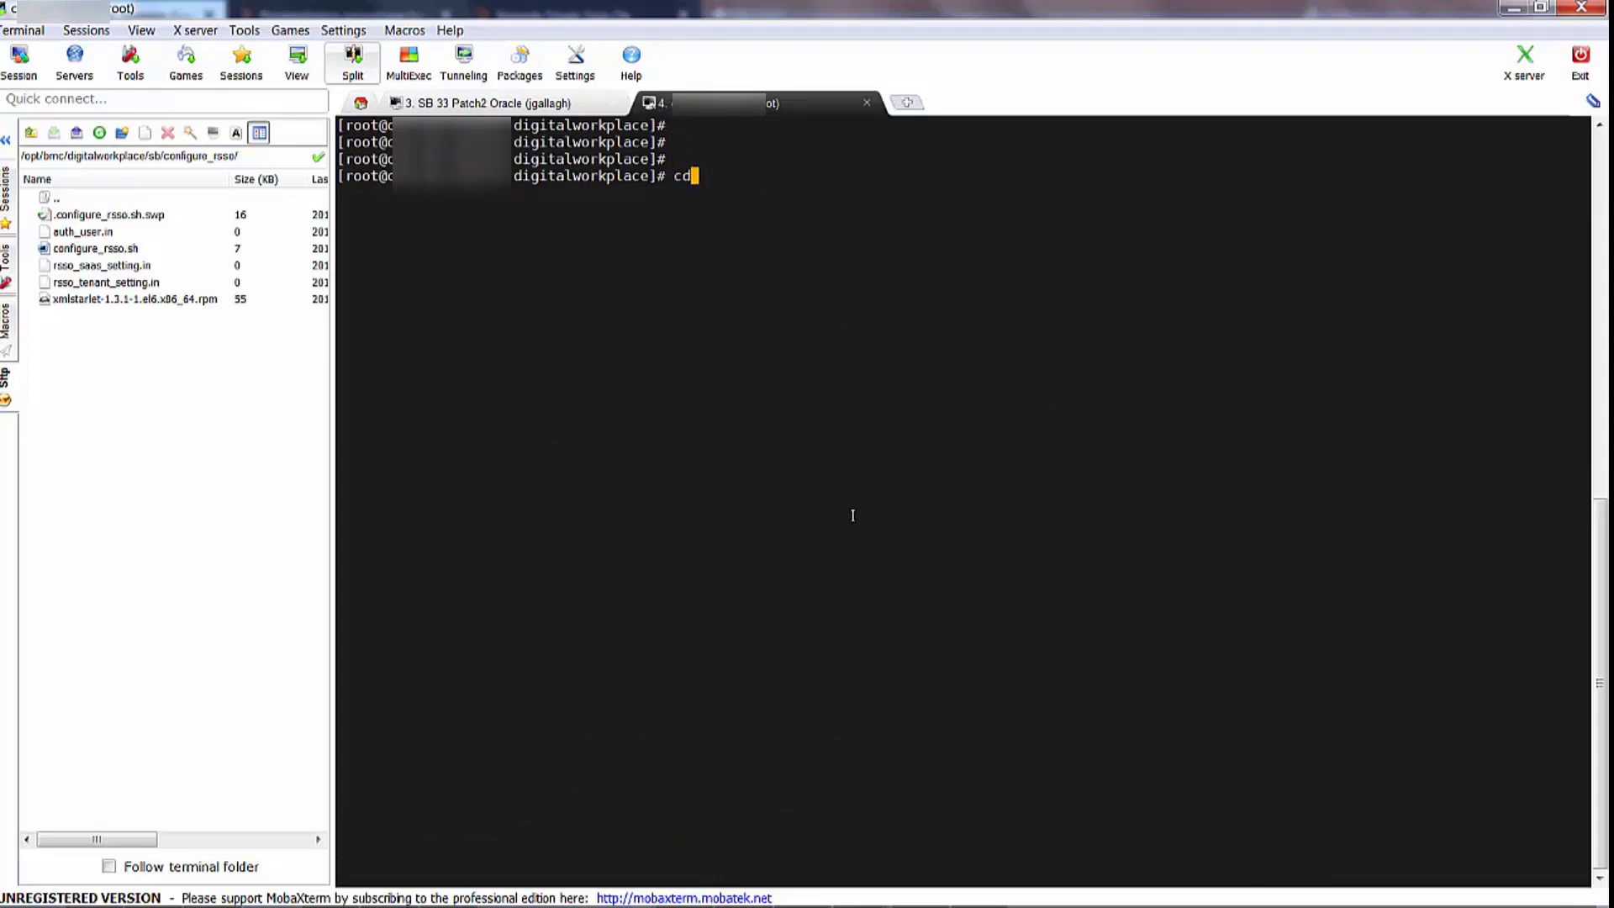
type("pluginsvr")
key("Return")
type("ls -ltr")
key("Return")
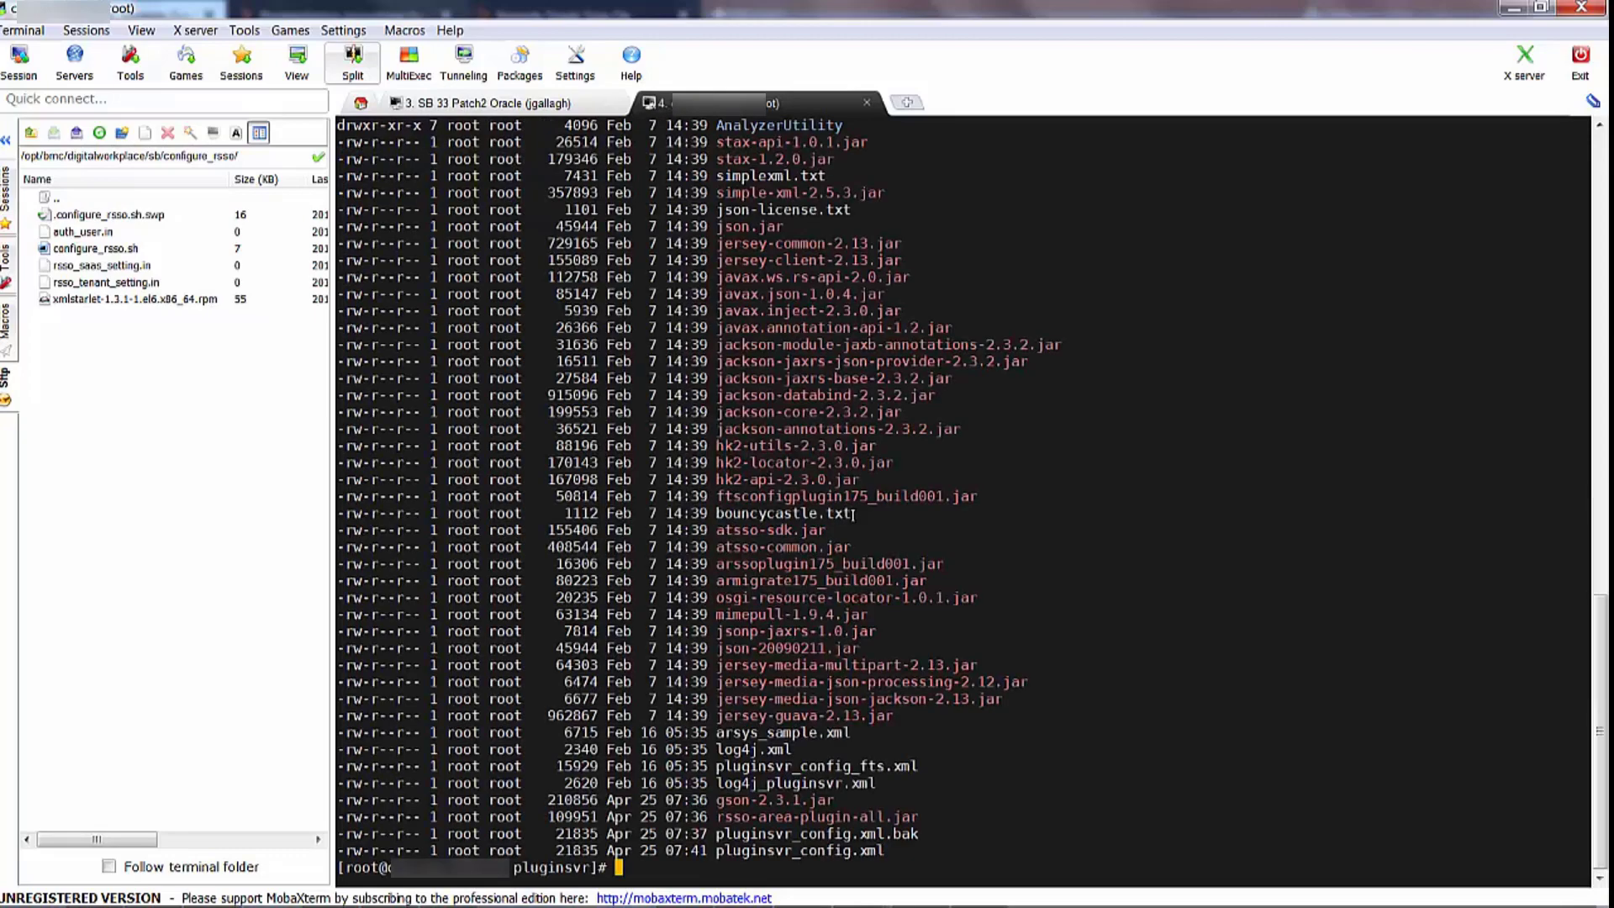
Open pluginsvr_config.xml in vi by pasting its name from the listing
type("vi")
left_click_drag(718, 850, 879, 847)
right_click(879, 849)
left_click(979, 388)
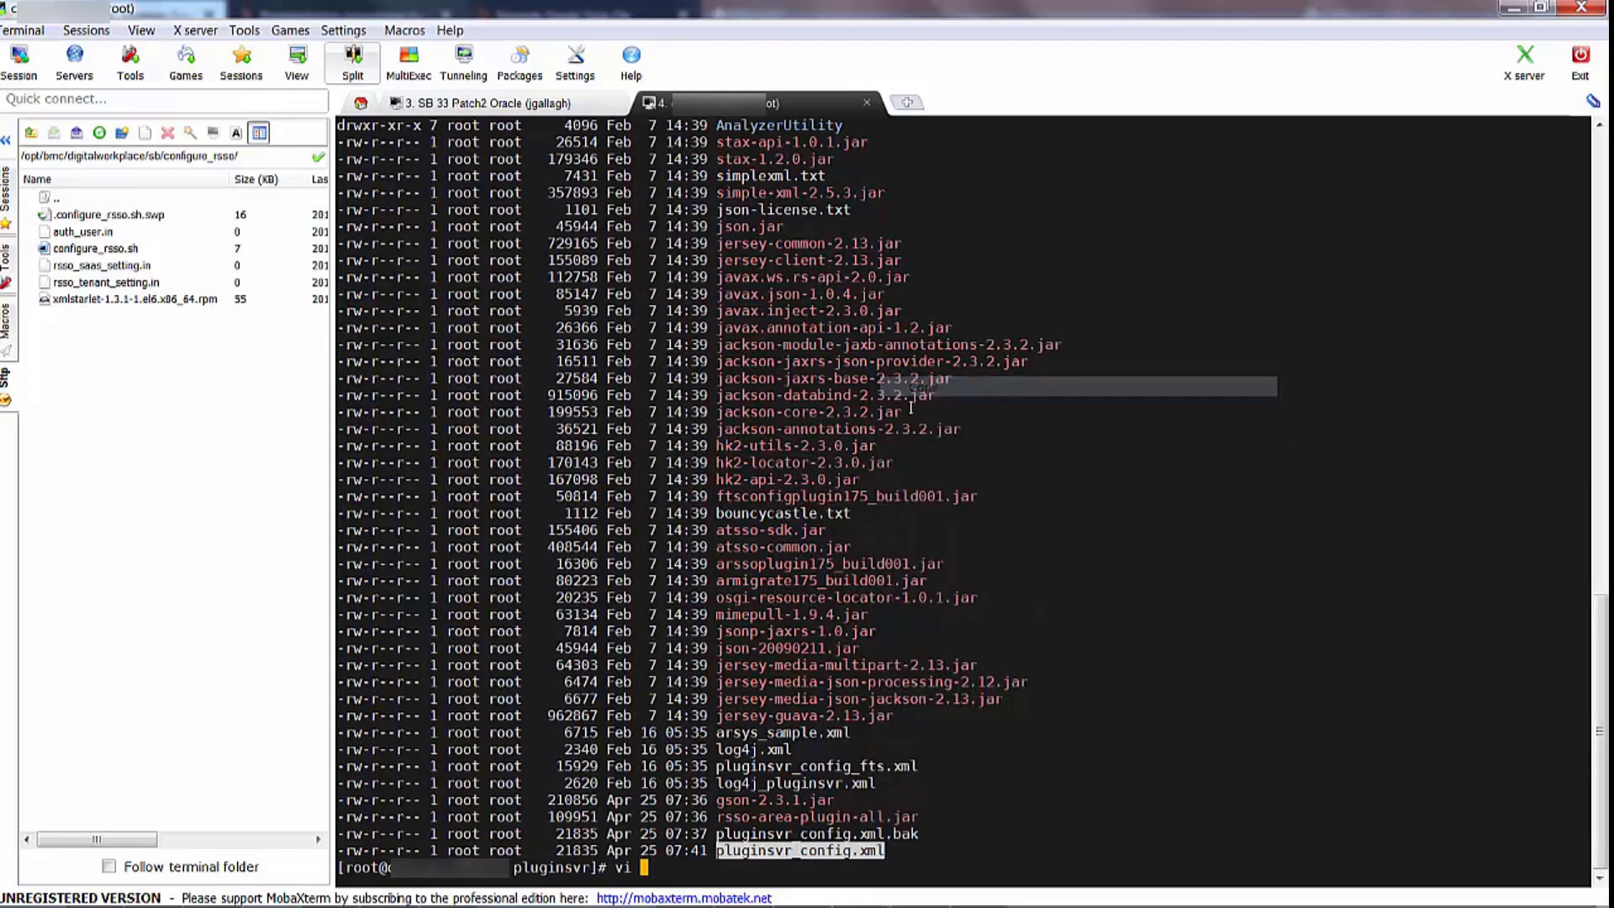
right_click(884, 426)
left_click(928, 497)
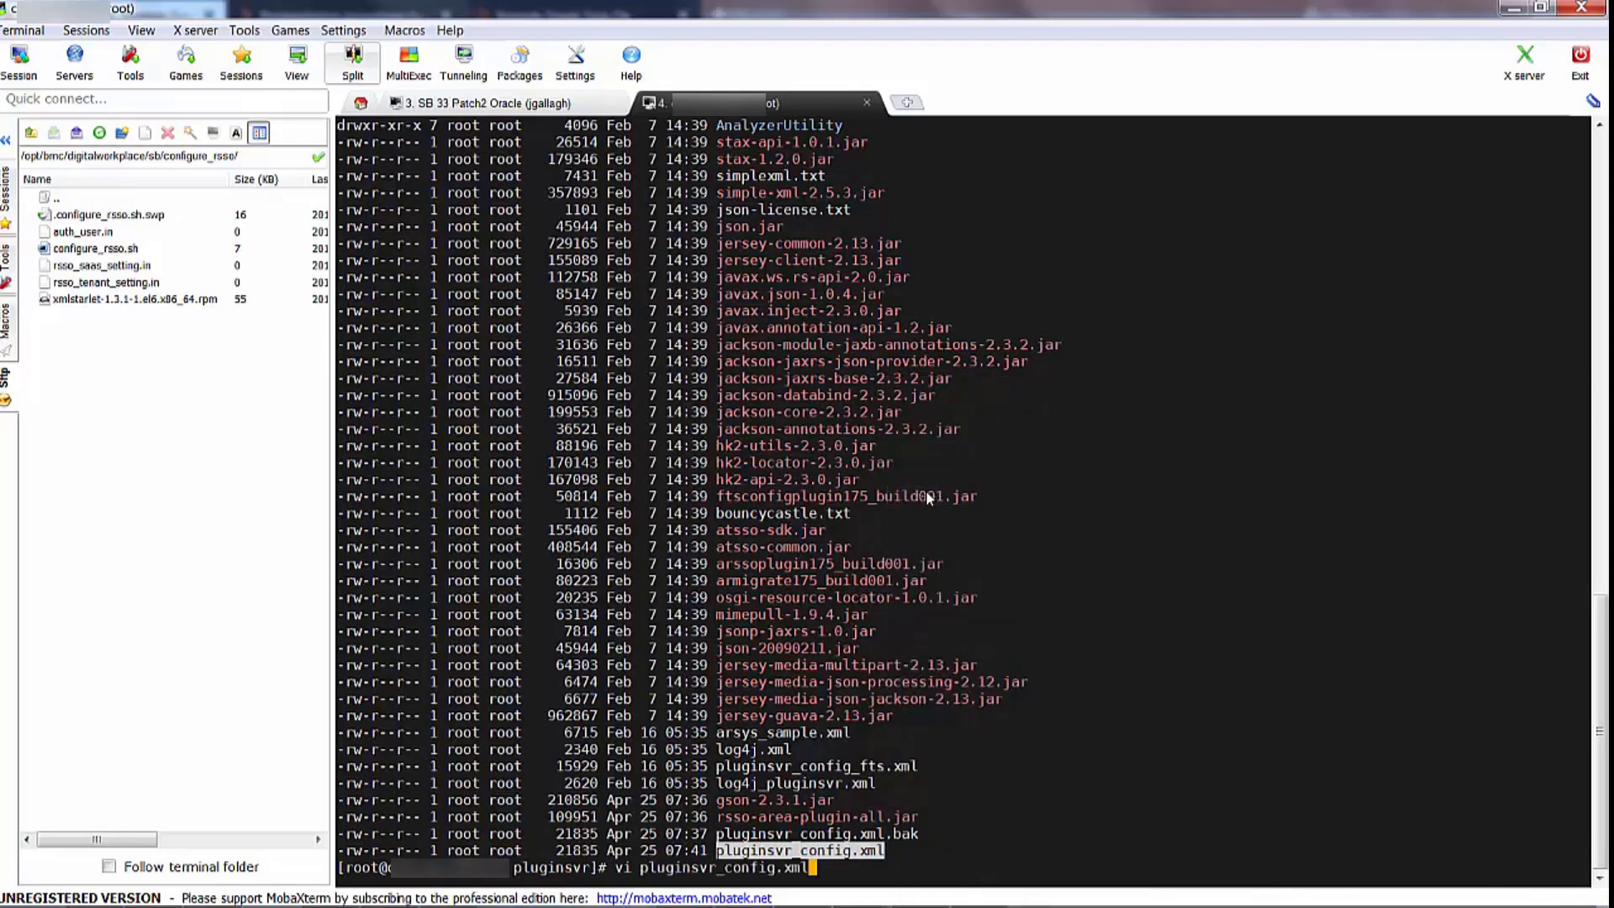
key("Return")
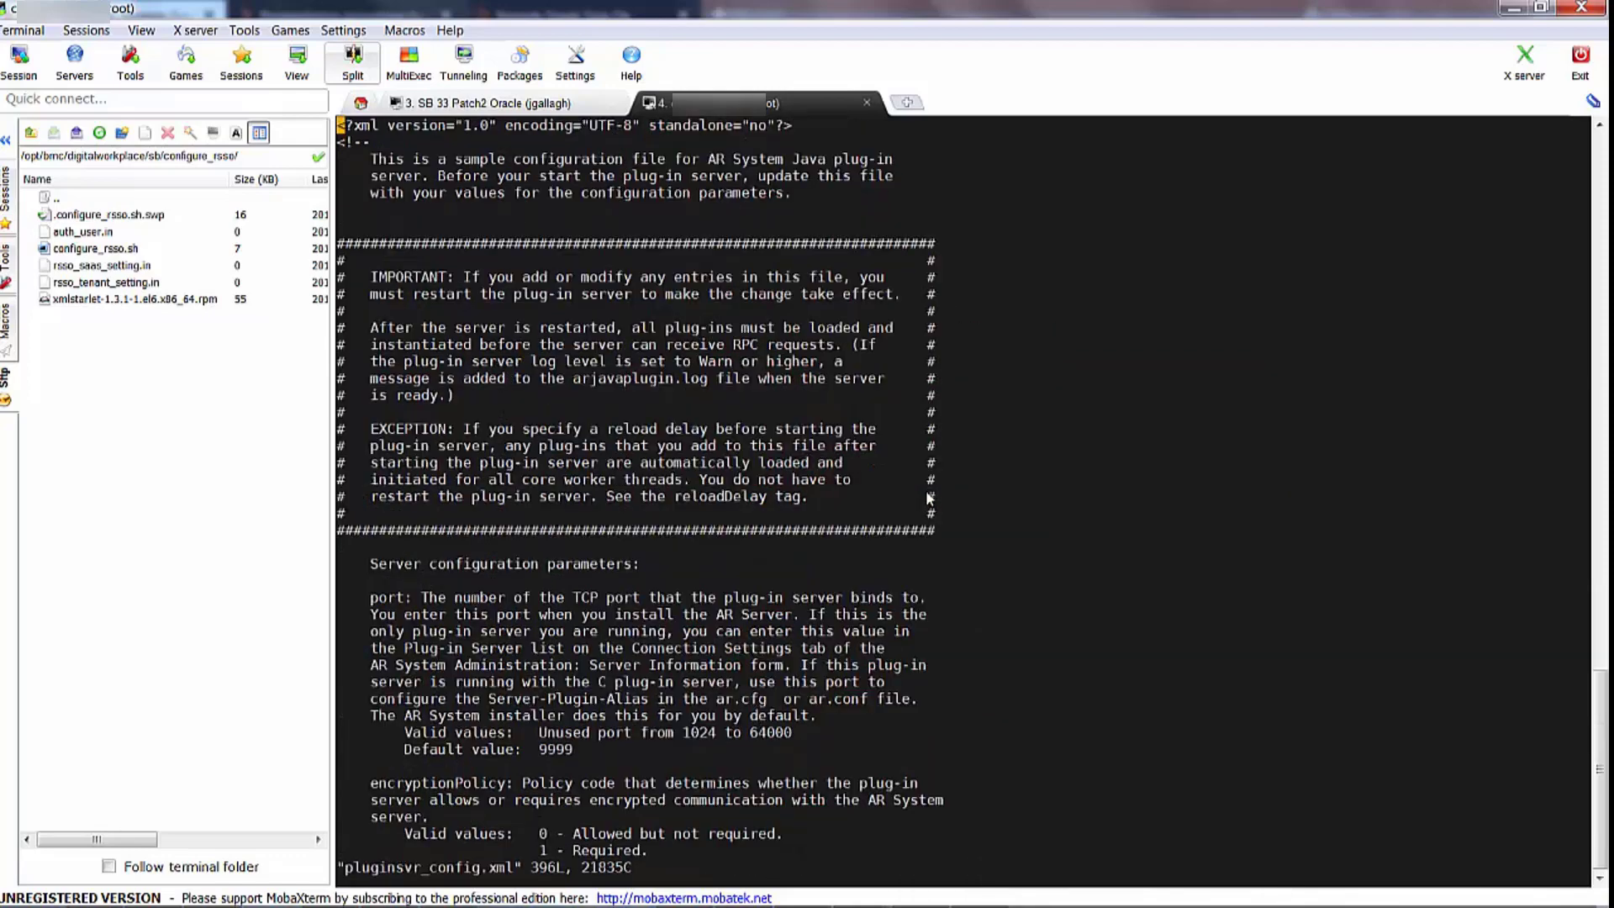
Review the ARSYS.AREA.RSSO plugin entry, quit vi without saving, and go up a folder
key("shift+g")
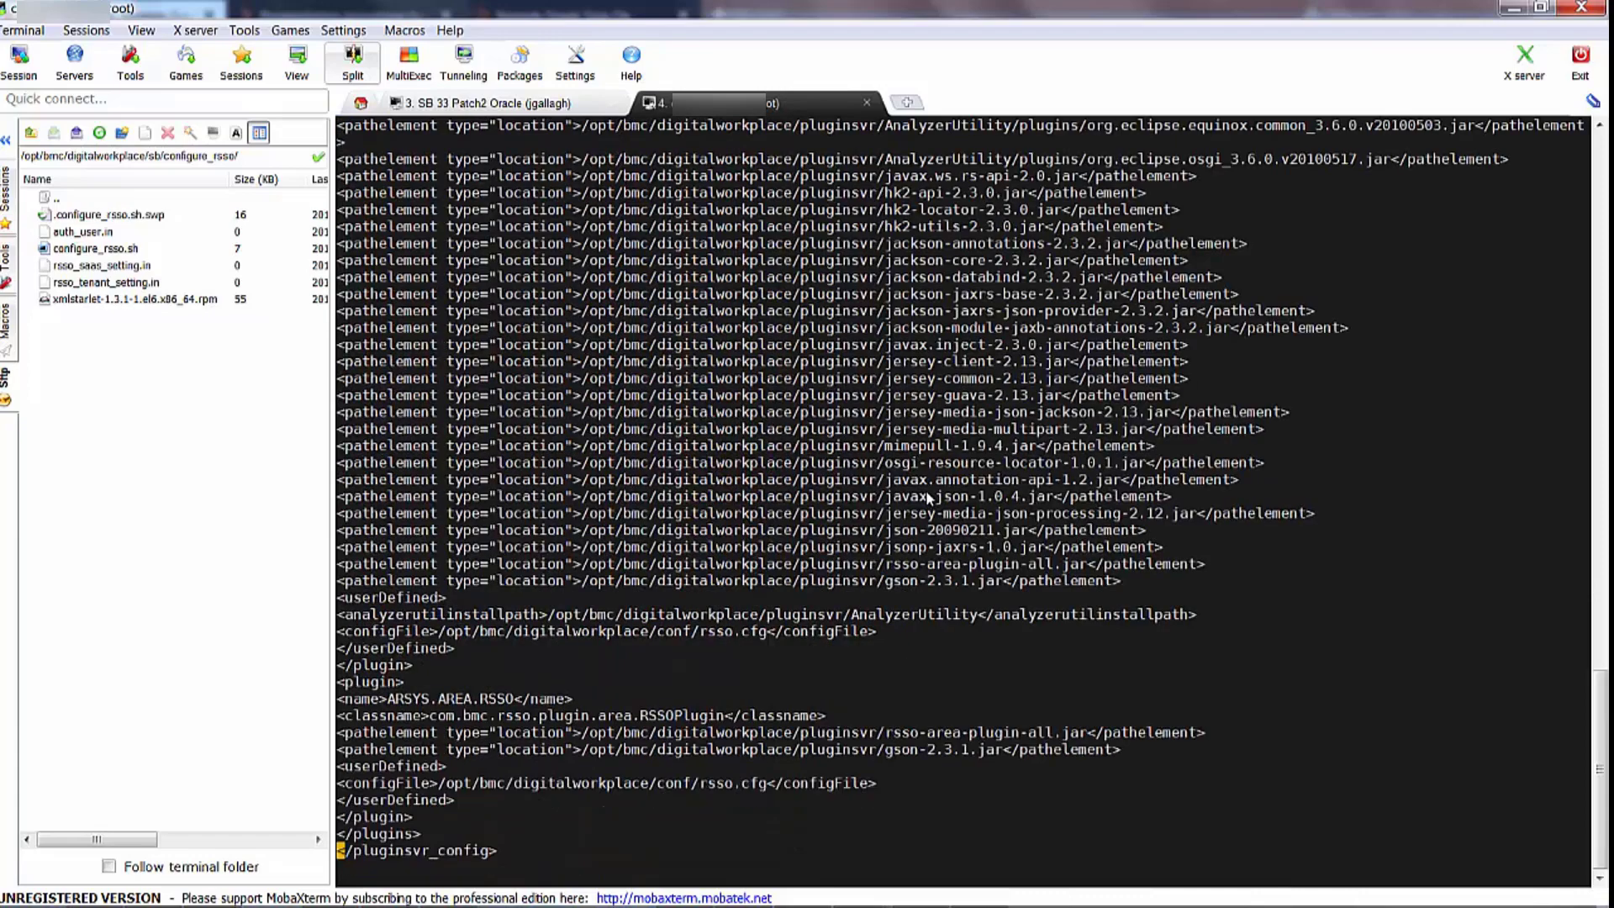
key("Up")
key("Up")
key("Up")
key("Up")
key("Up")
key("Up")
key("Up")
key("Up")
key("Up")
type(":q!")
key("Return")
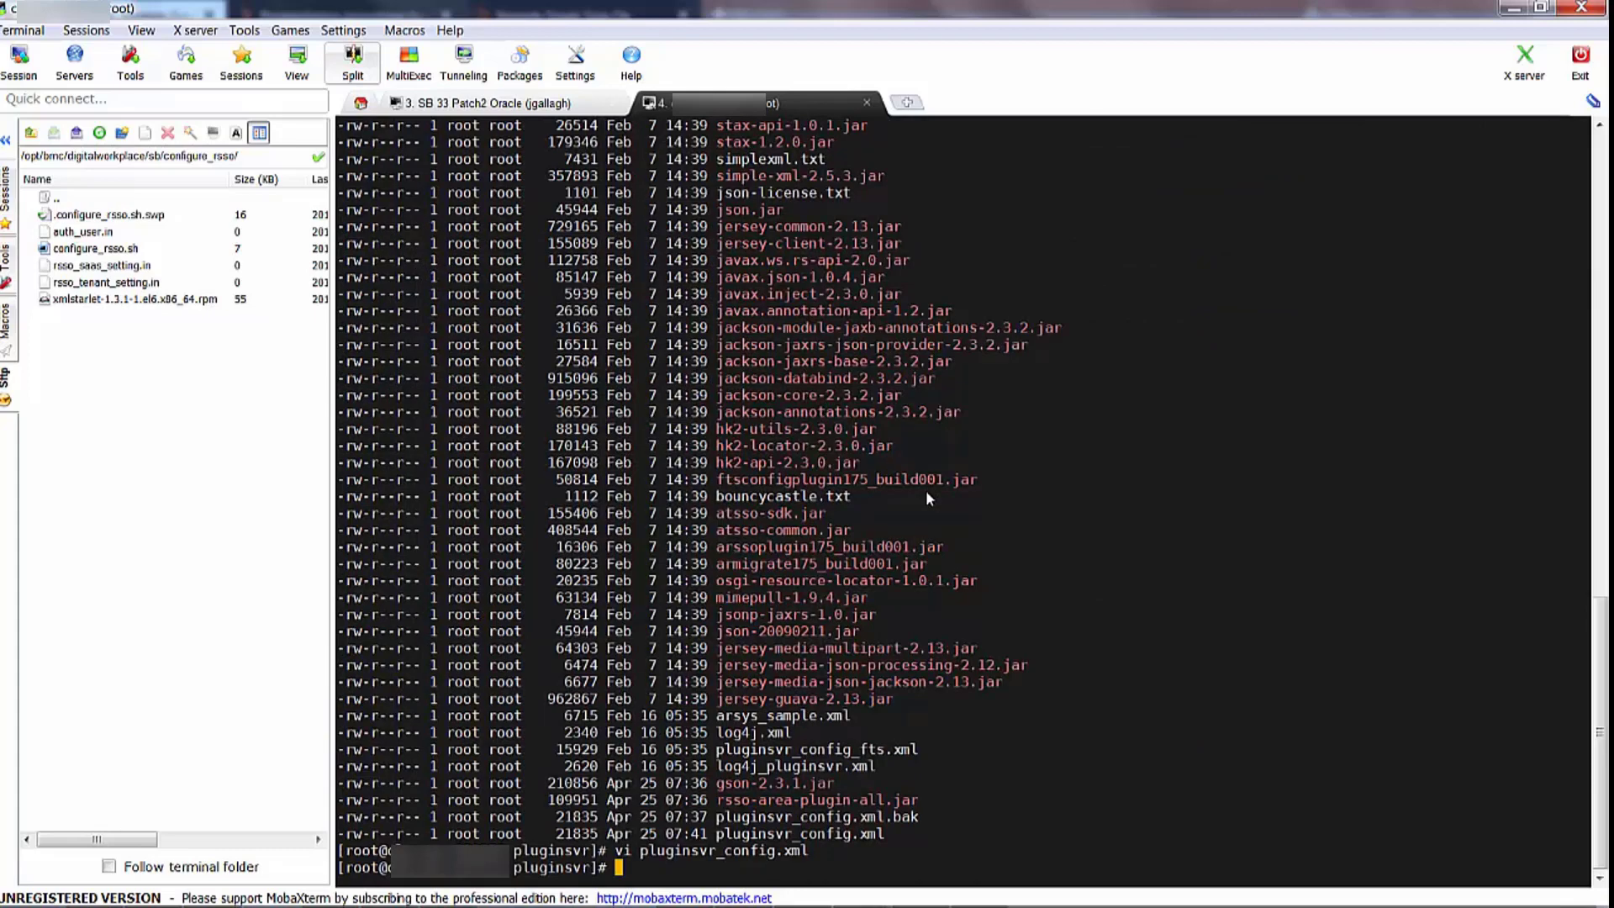
type("cd ..")
key("Return")
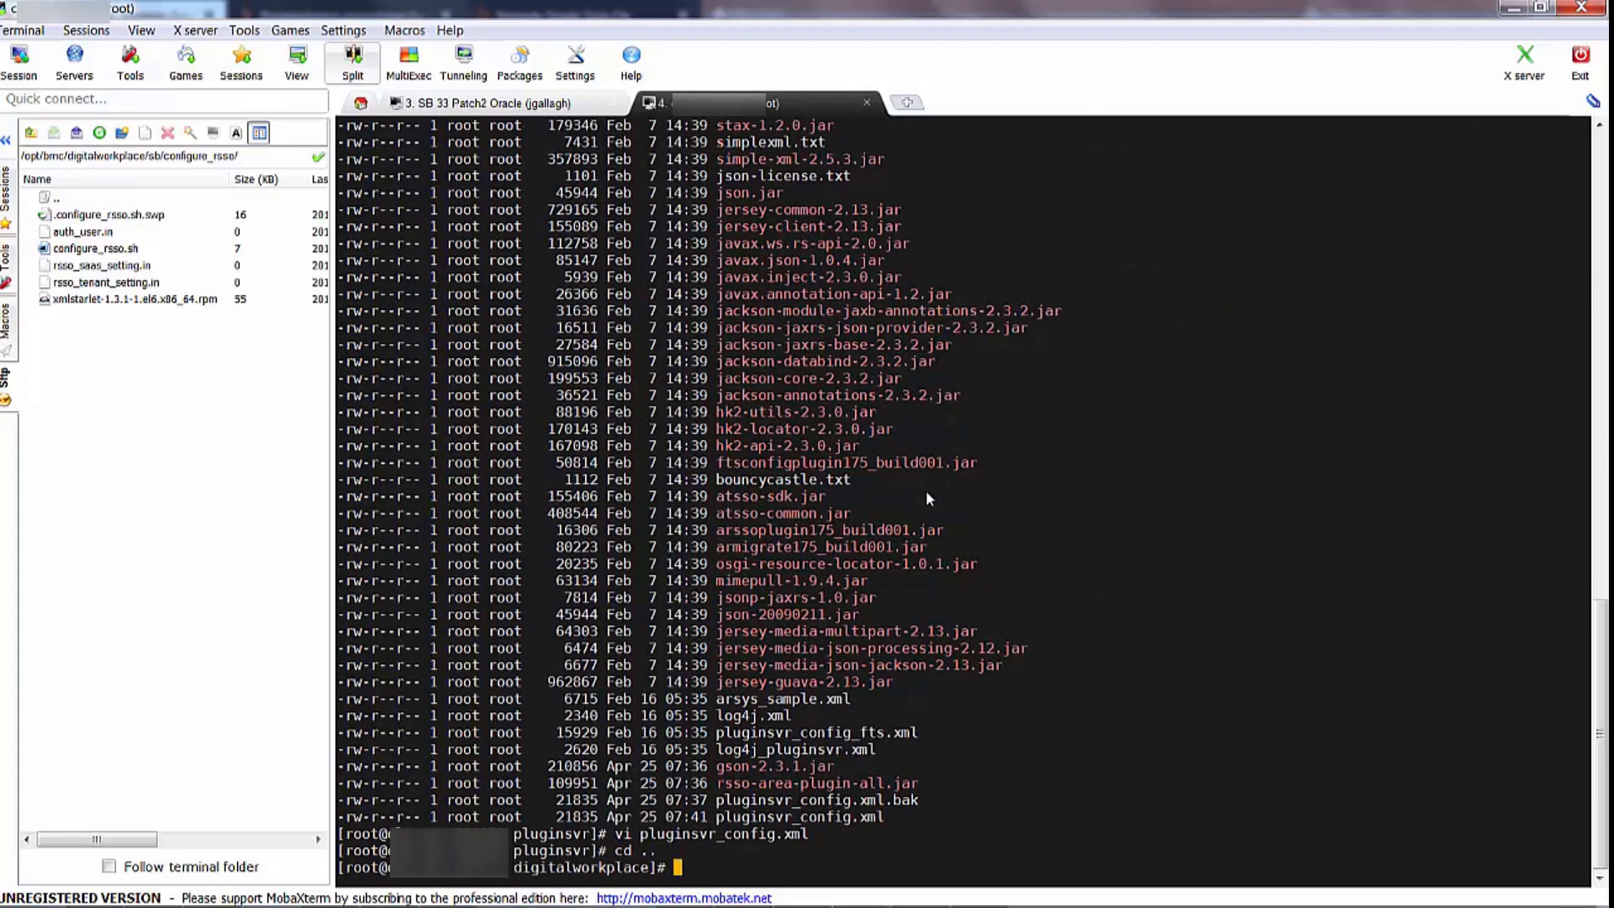
Enter the conf folder and list its contents with ls -lrt
type("cd config")
key("BackSpace")
key("Return")
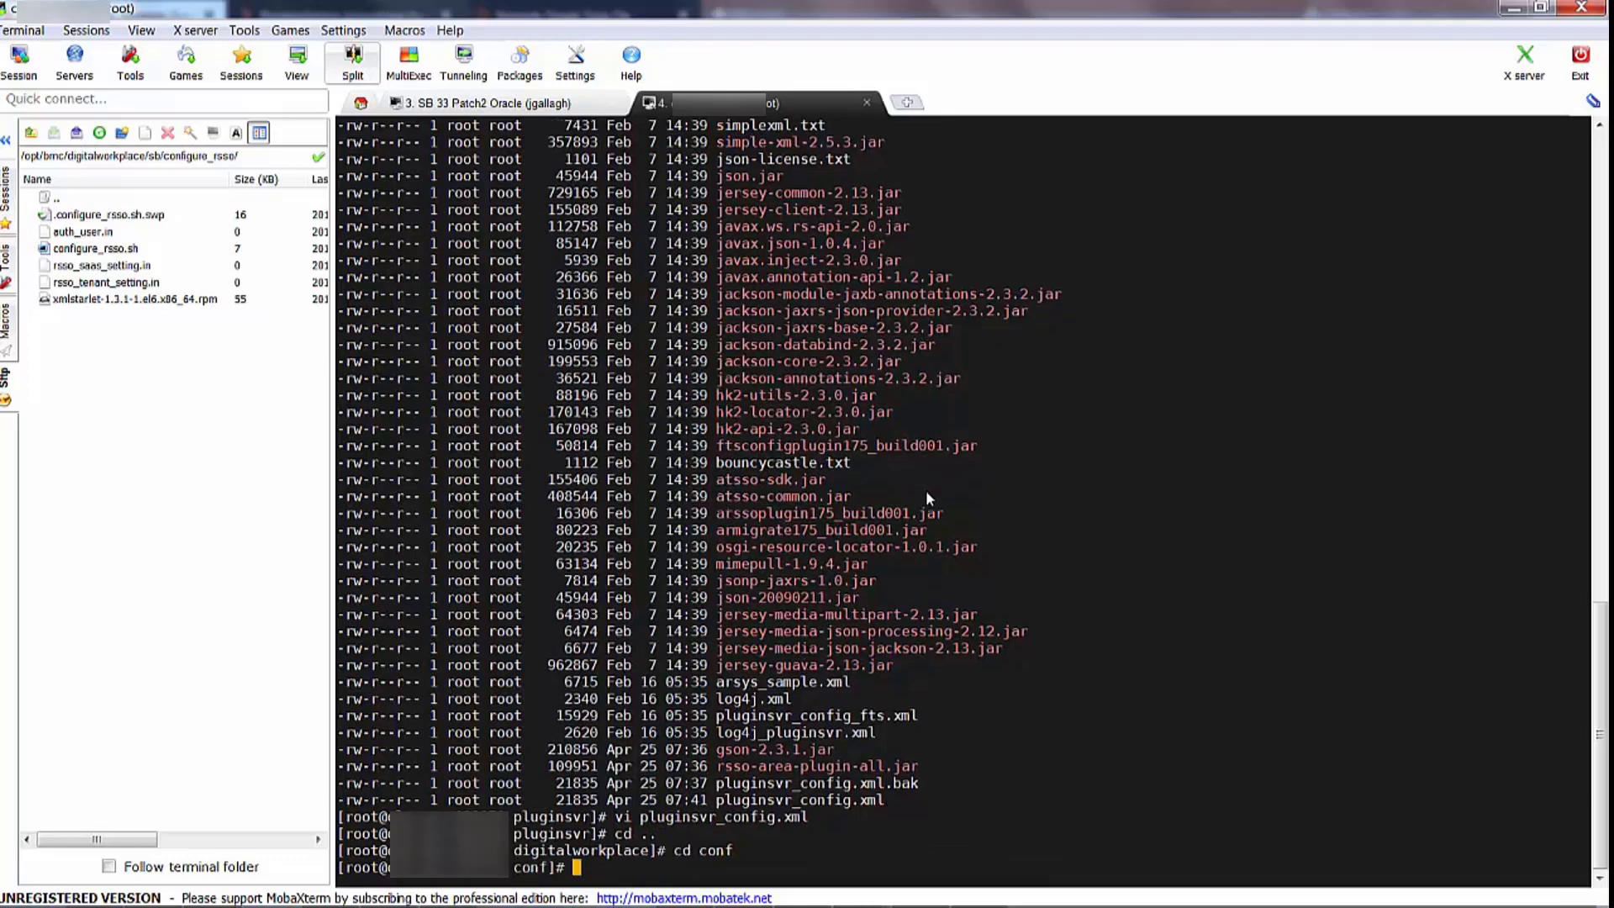
type("ls -lrt")
key("Return")
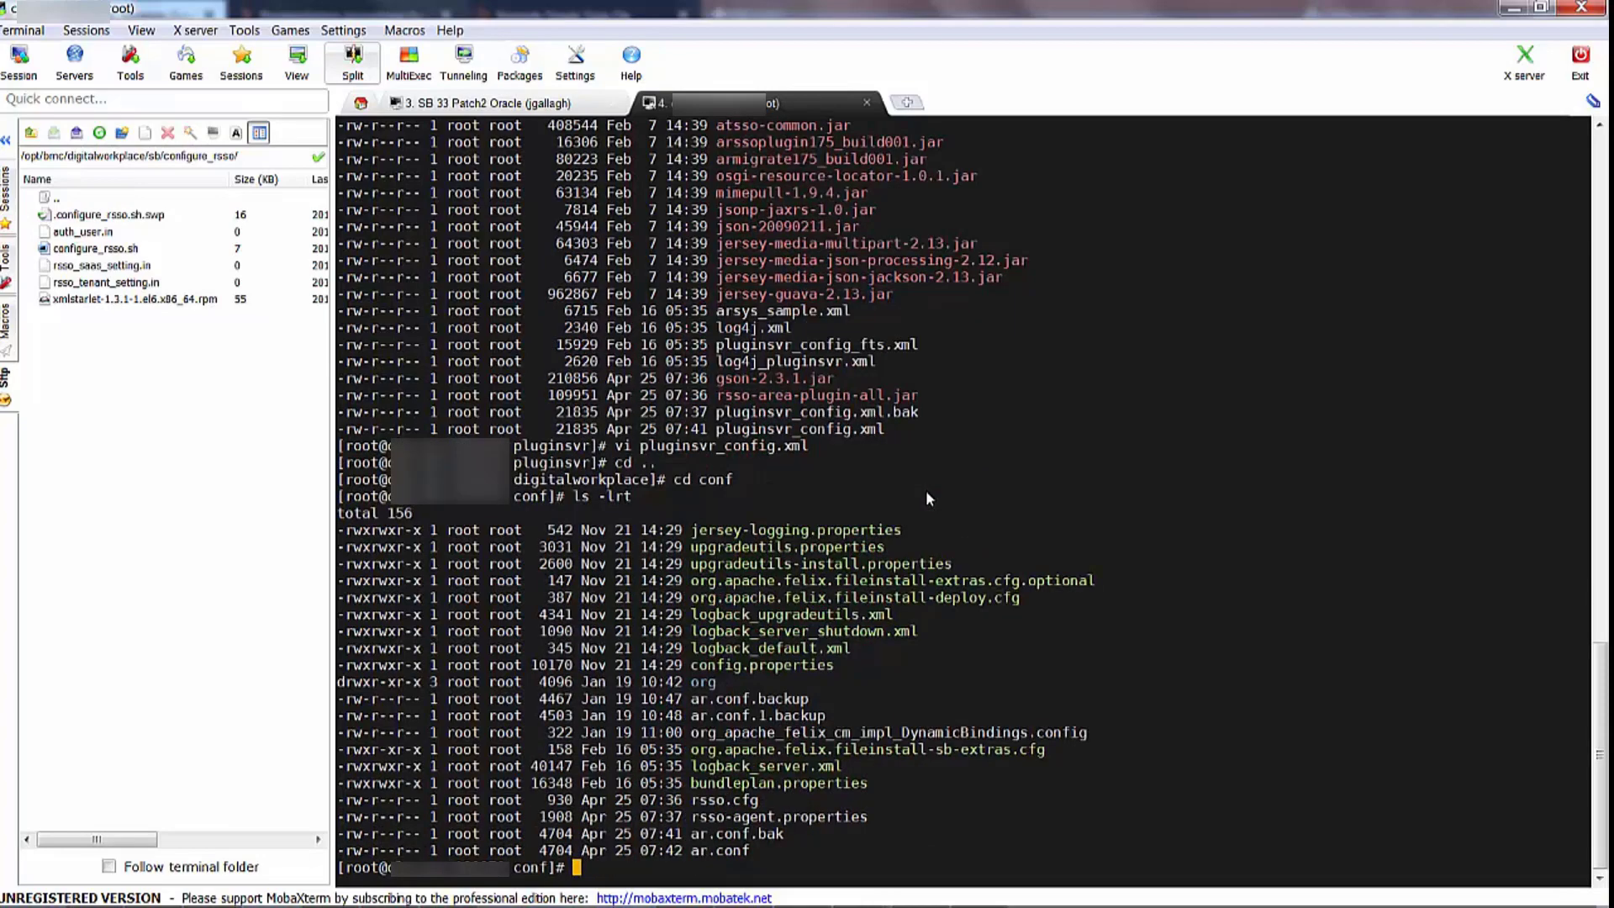
Verify the Server-Plugin-Alias AREA line in ar.conf, quit without saving, and switch to Remote Desktop
type("vi ar.conf")
key("Return")
key("shift+g")
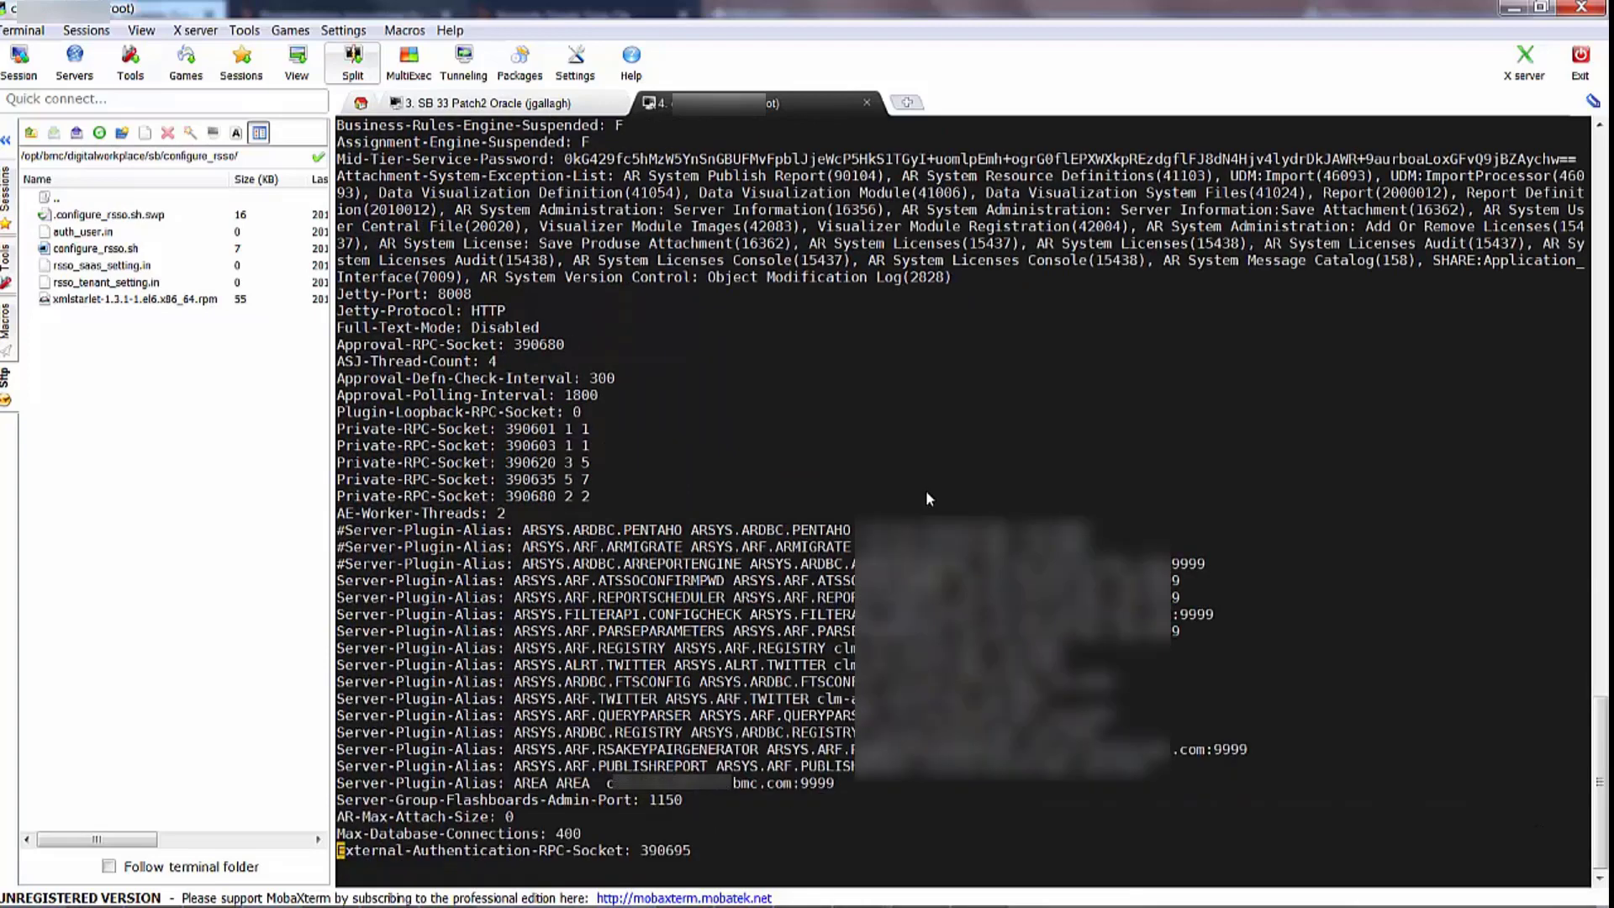
key("Up")
key("Up")
key("Up")
key("Up")
left_click_drag(353, 782, 529, 765)
left_click_drag(664, 768, 853, 784)
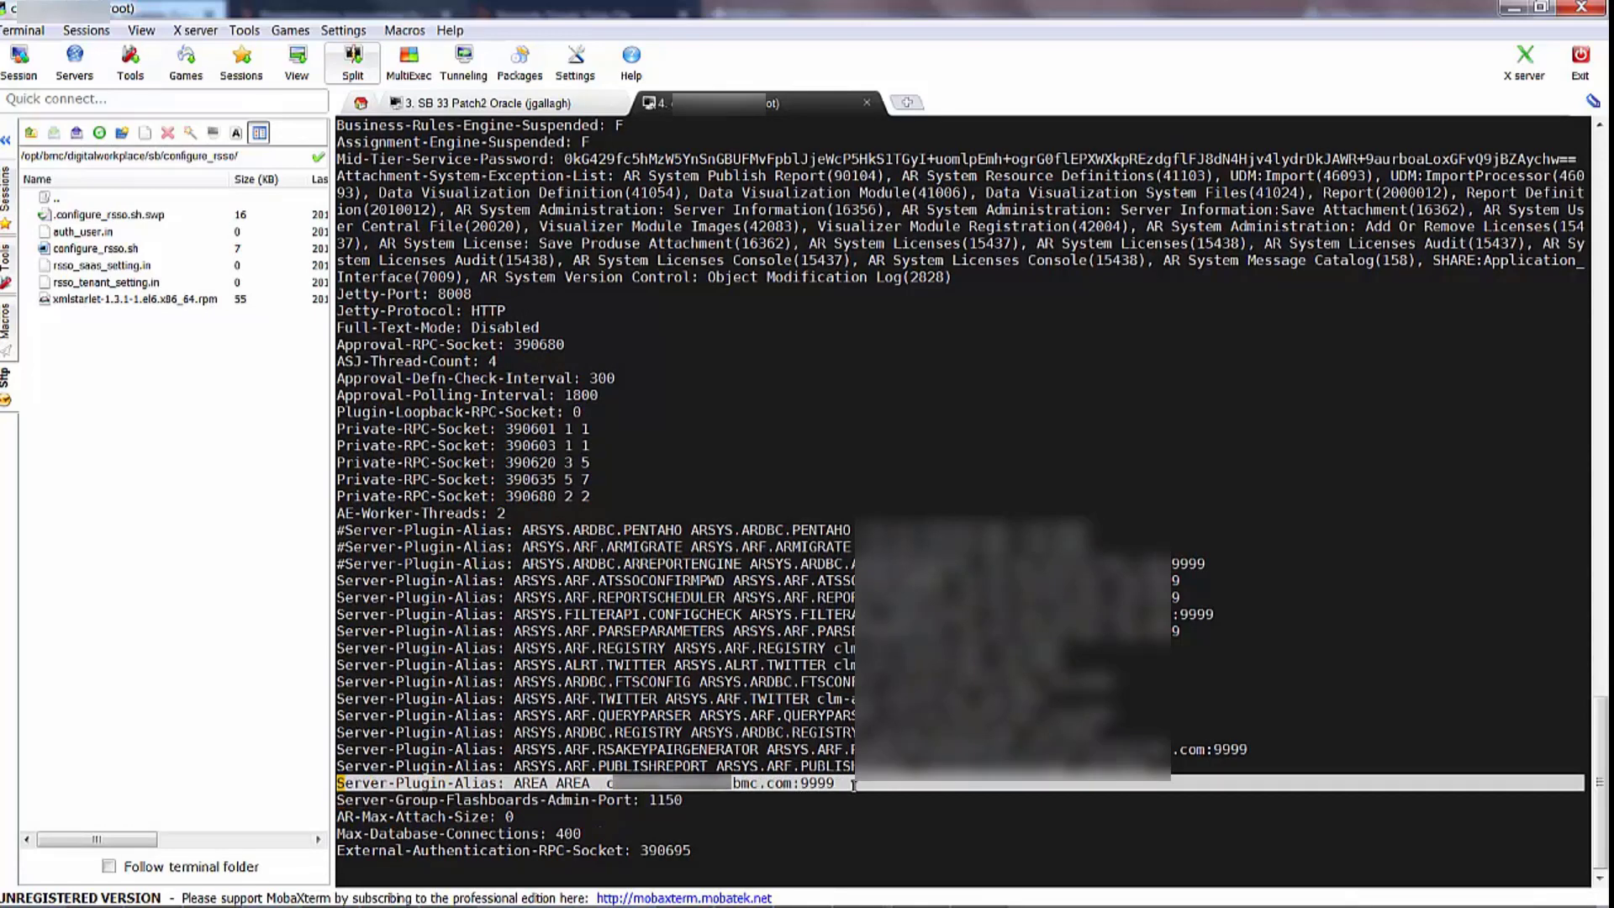
left_click(643, 699)
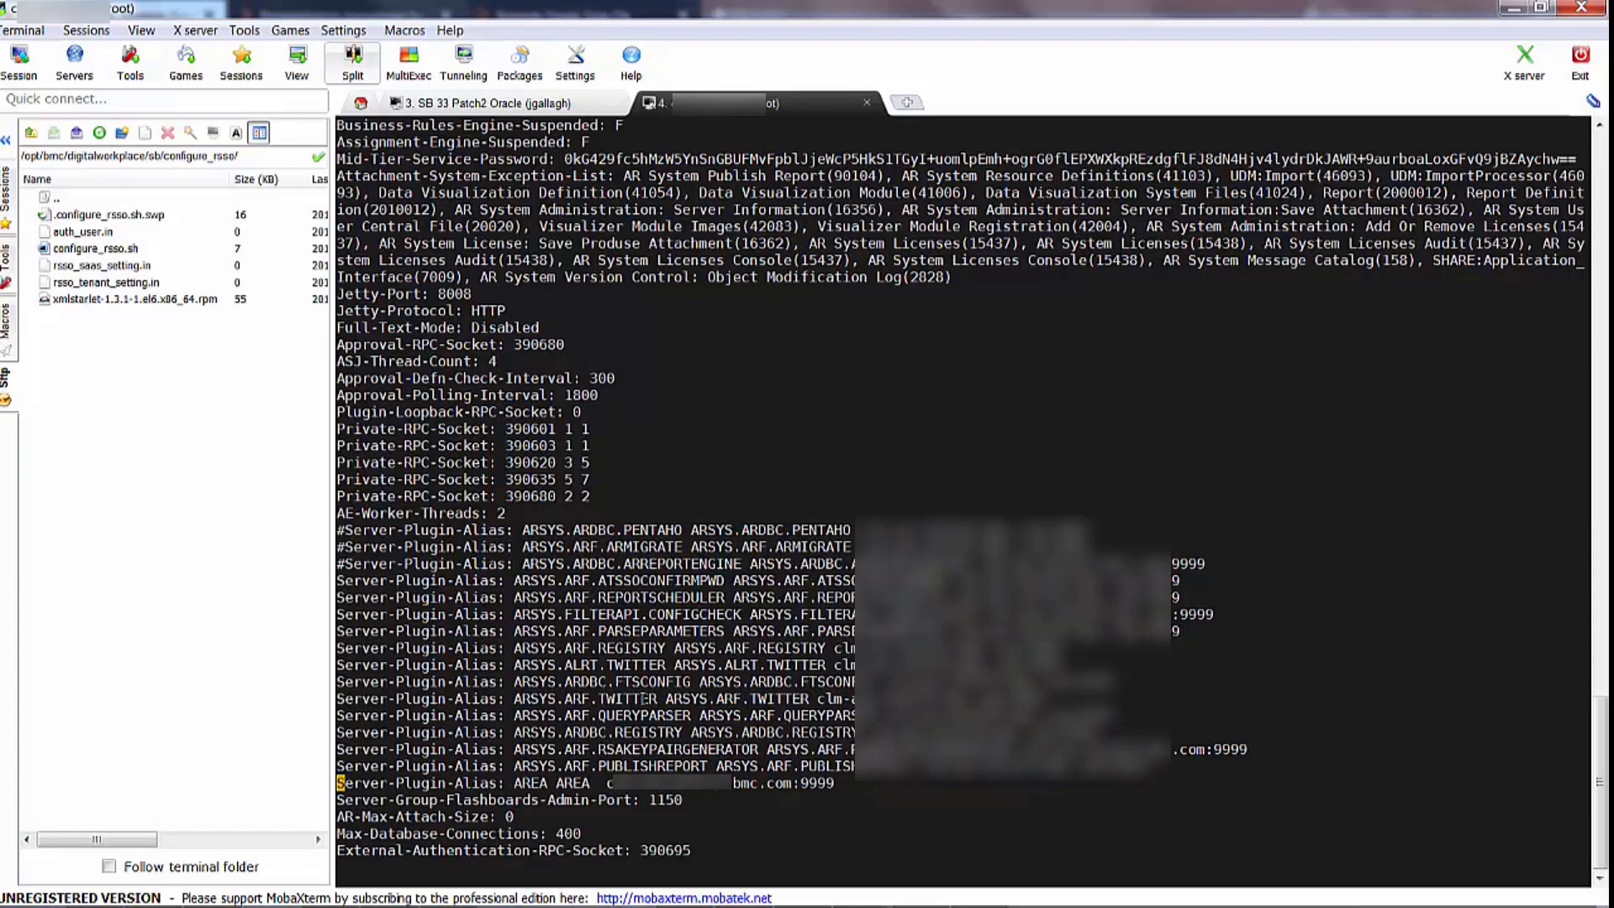
type(":q!")
key("Return")
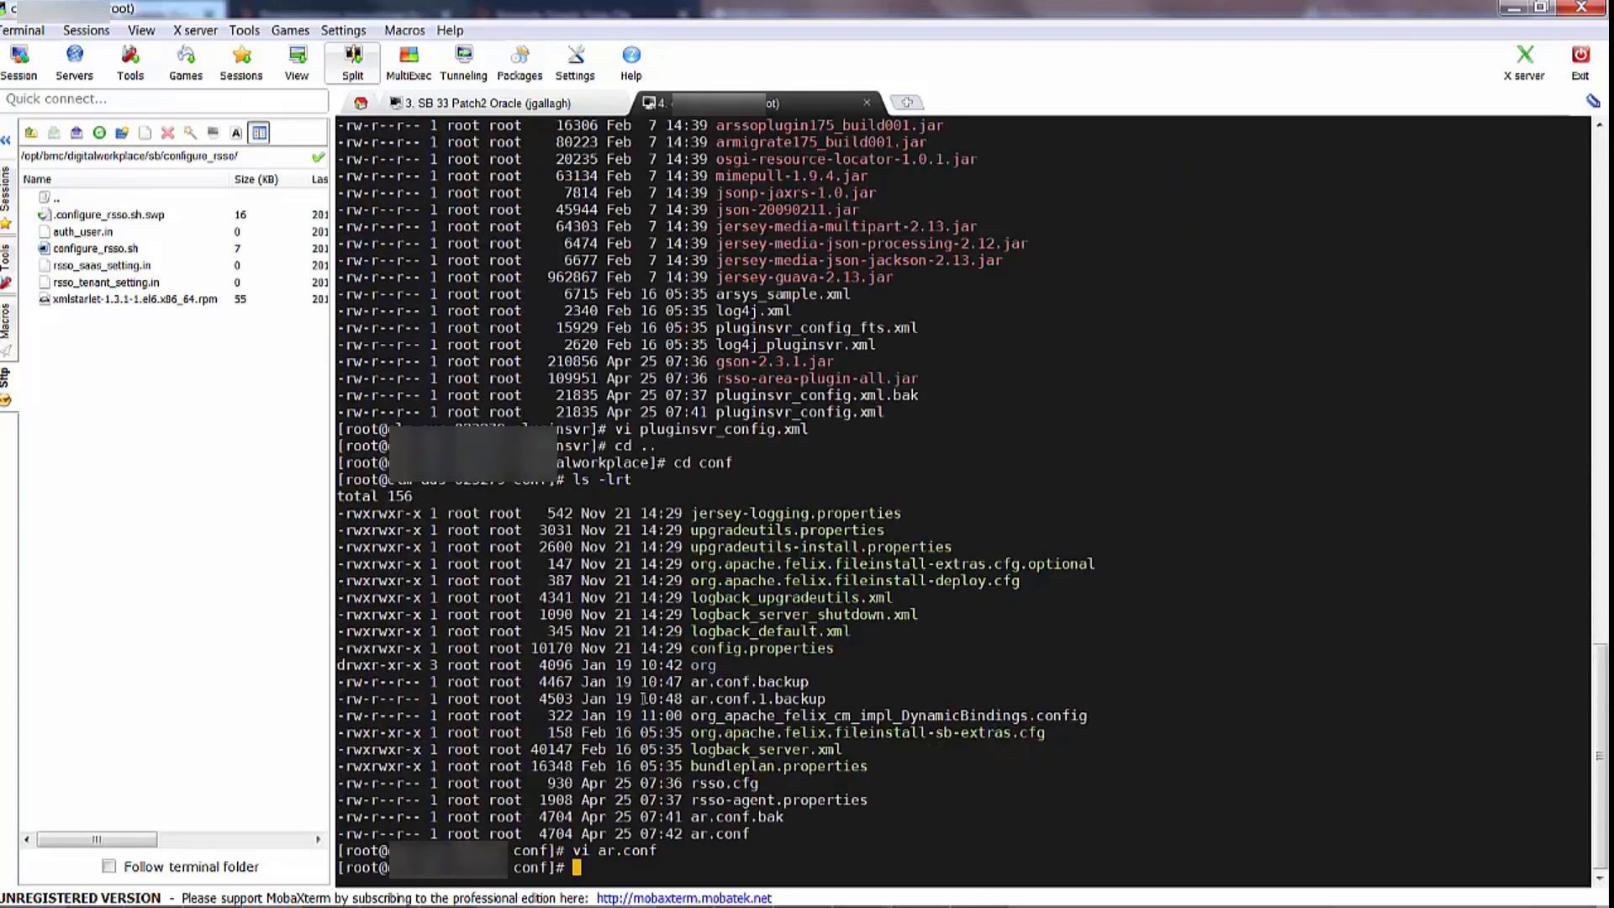
key("alt+Tab")
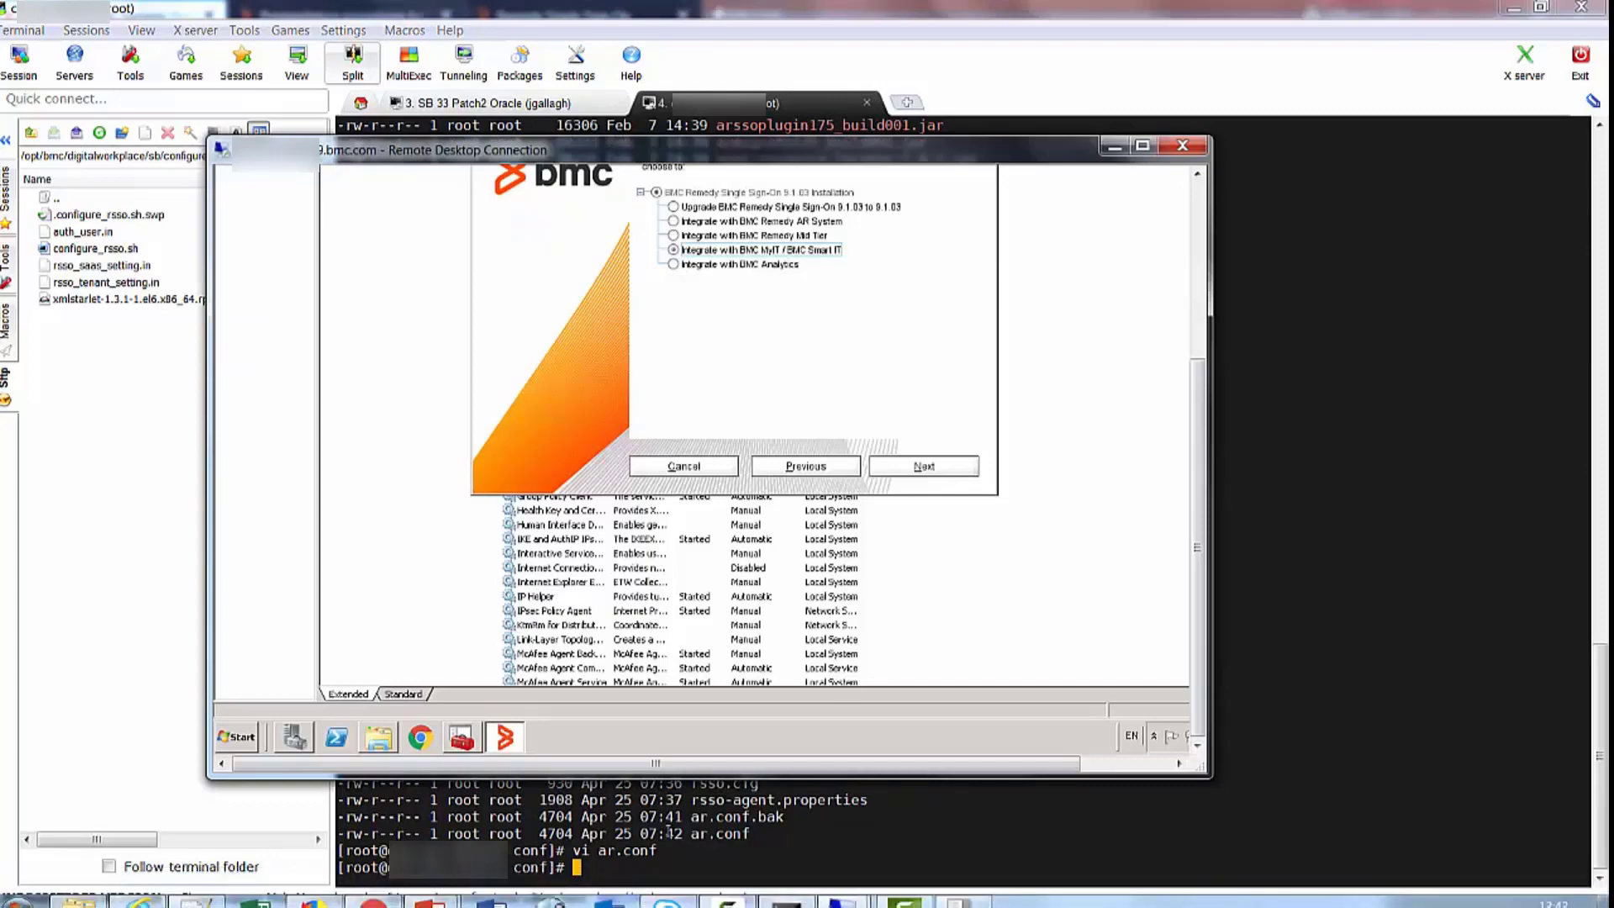
Restore and enlarge the Remote Desktop window showing the browser
left_click(1115, 146)
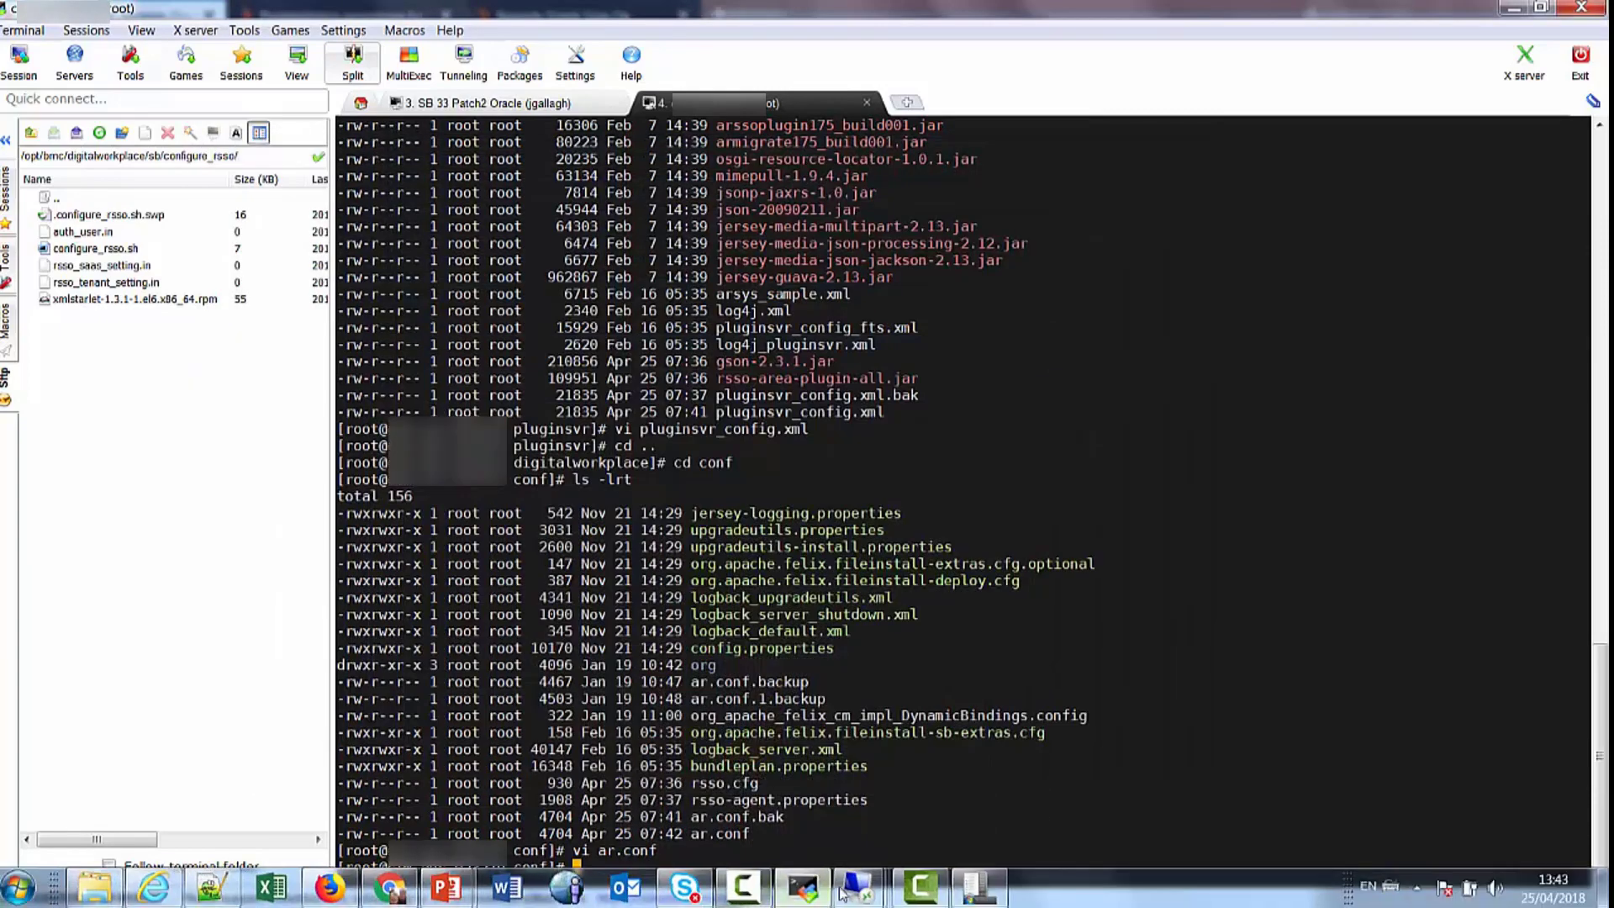
mouse_move(857, 893)
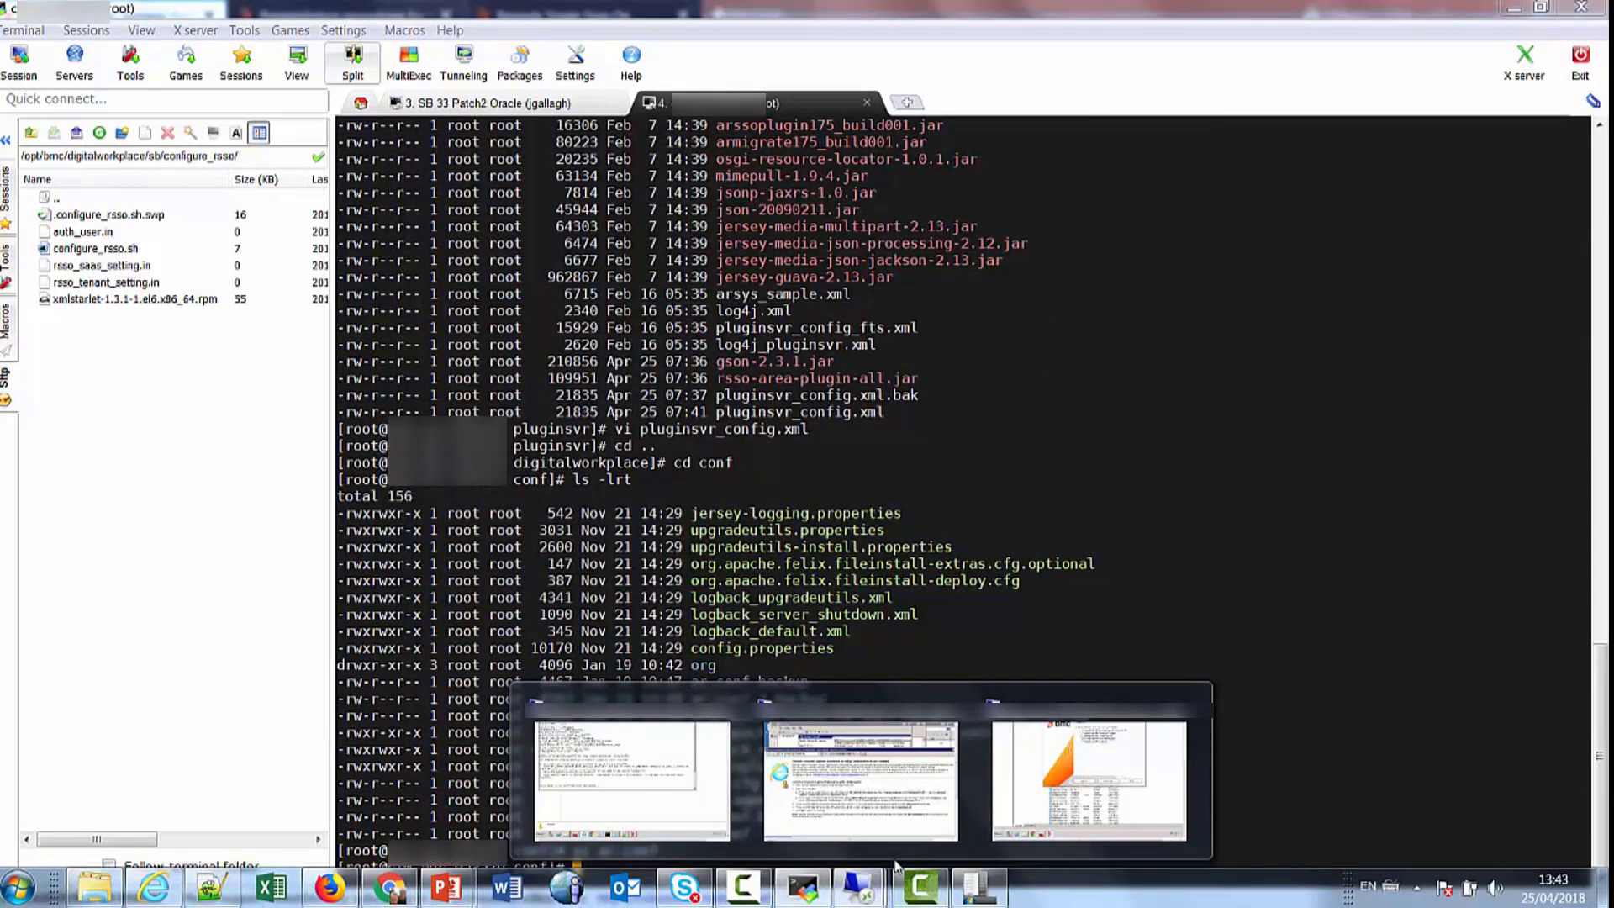
left_click(848, 798)
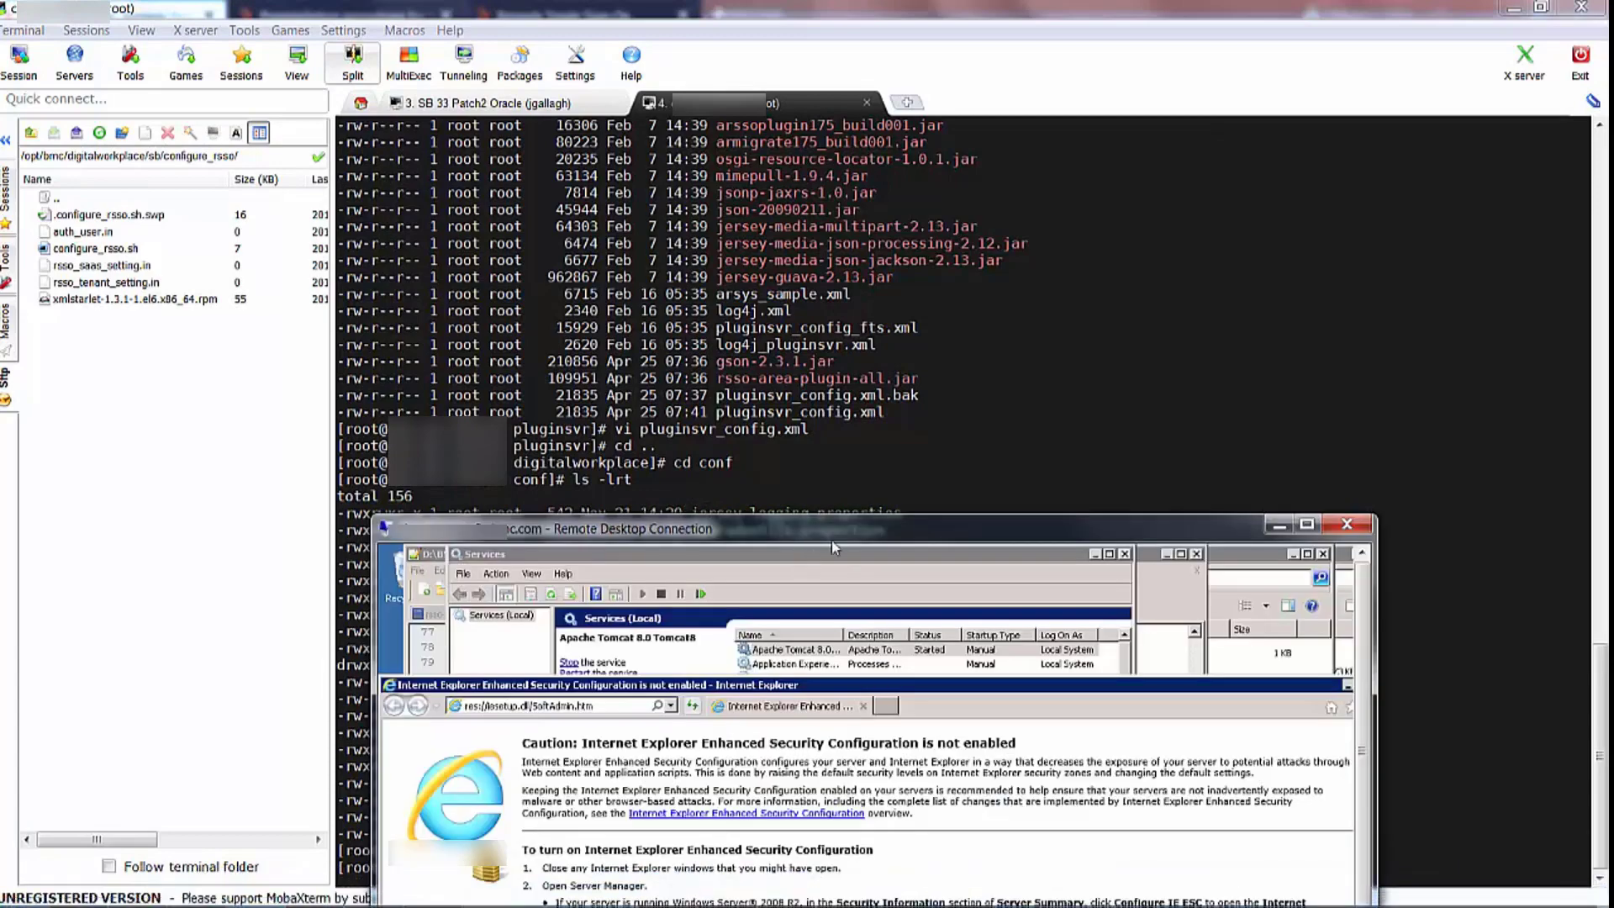
double_click(832, 534)
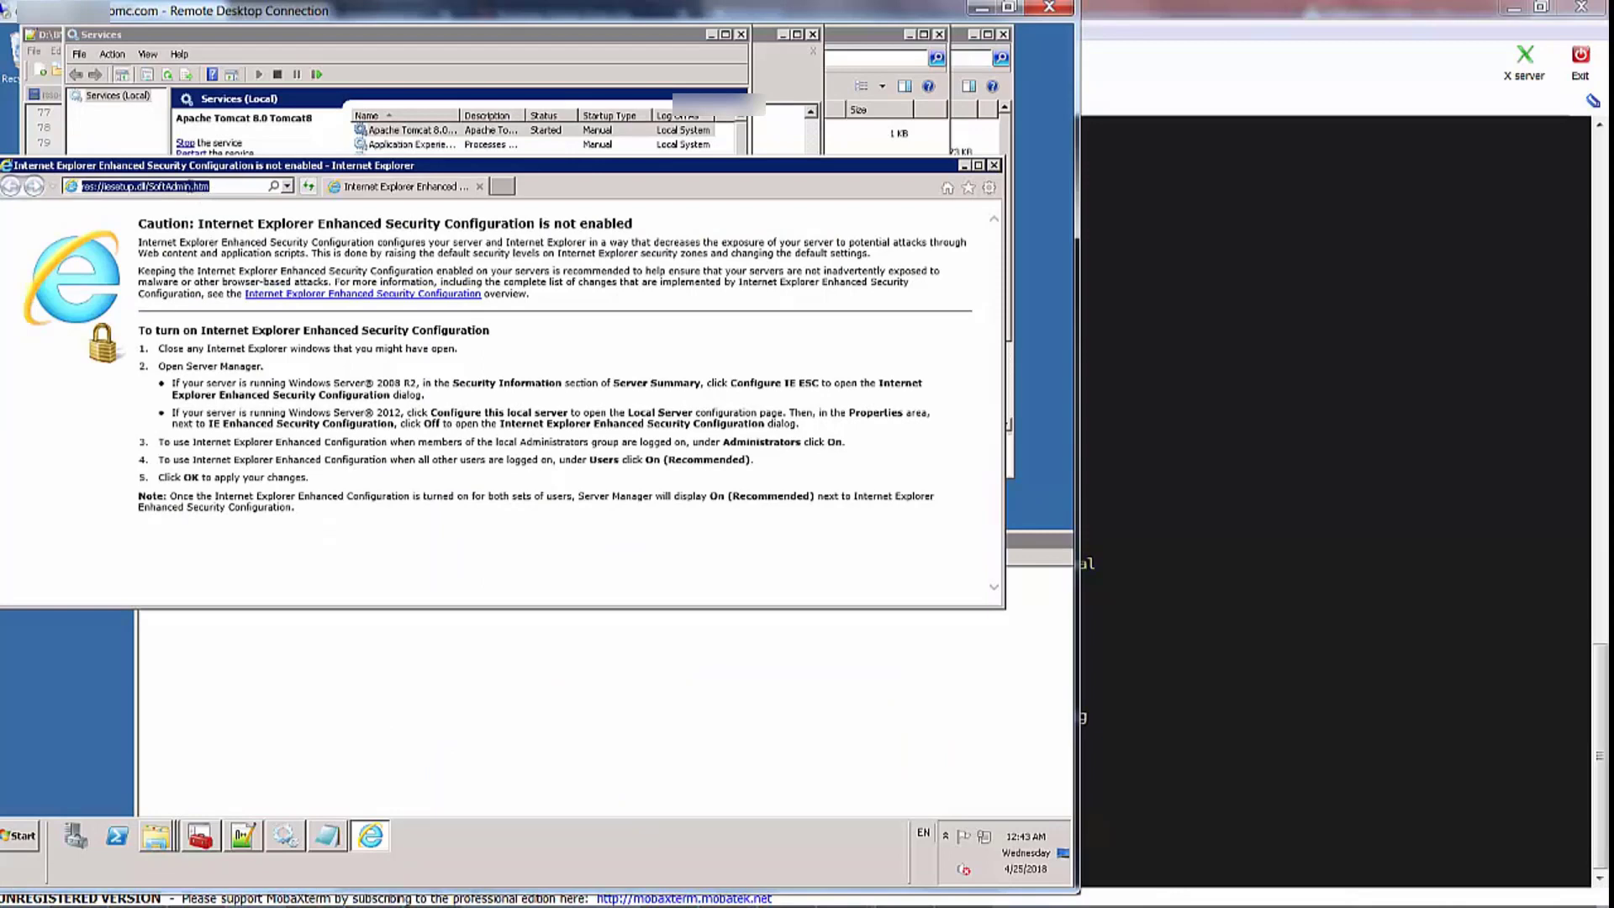
Copy the Catalog URL from Notepad and load it in a new IE tab
right_click(197, 193)
left_click(215, 244)
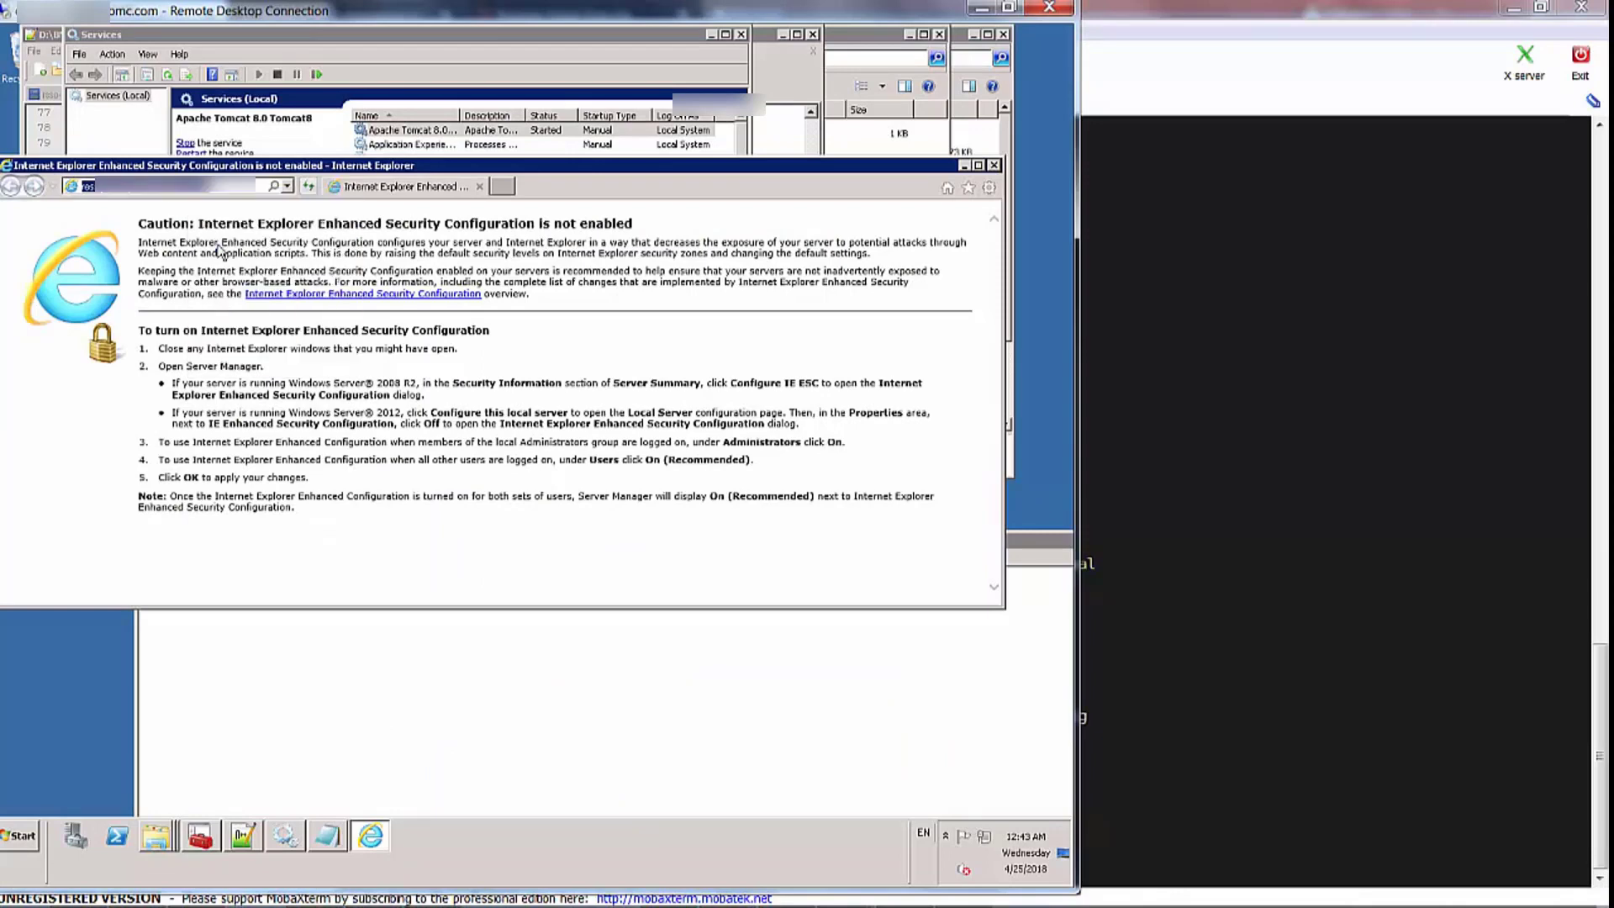
left_click(333, 836)
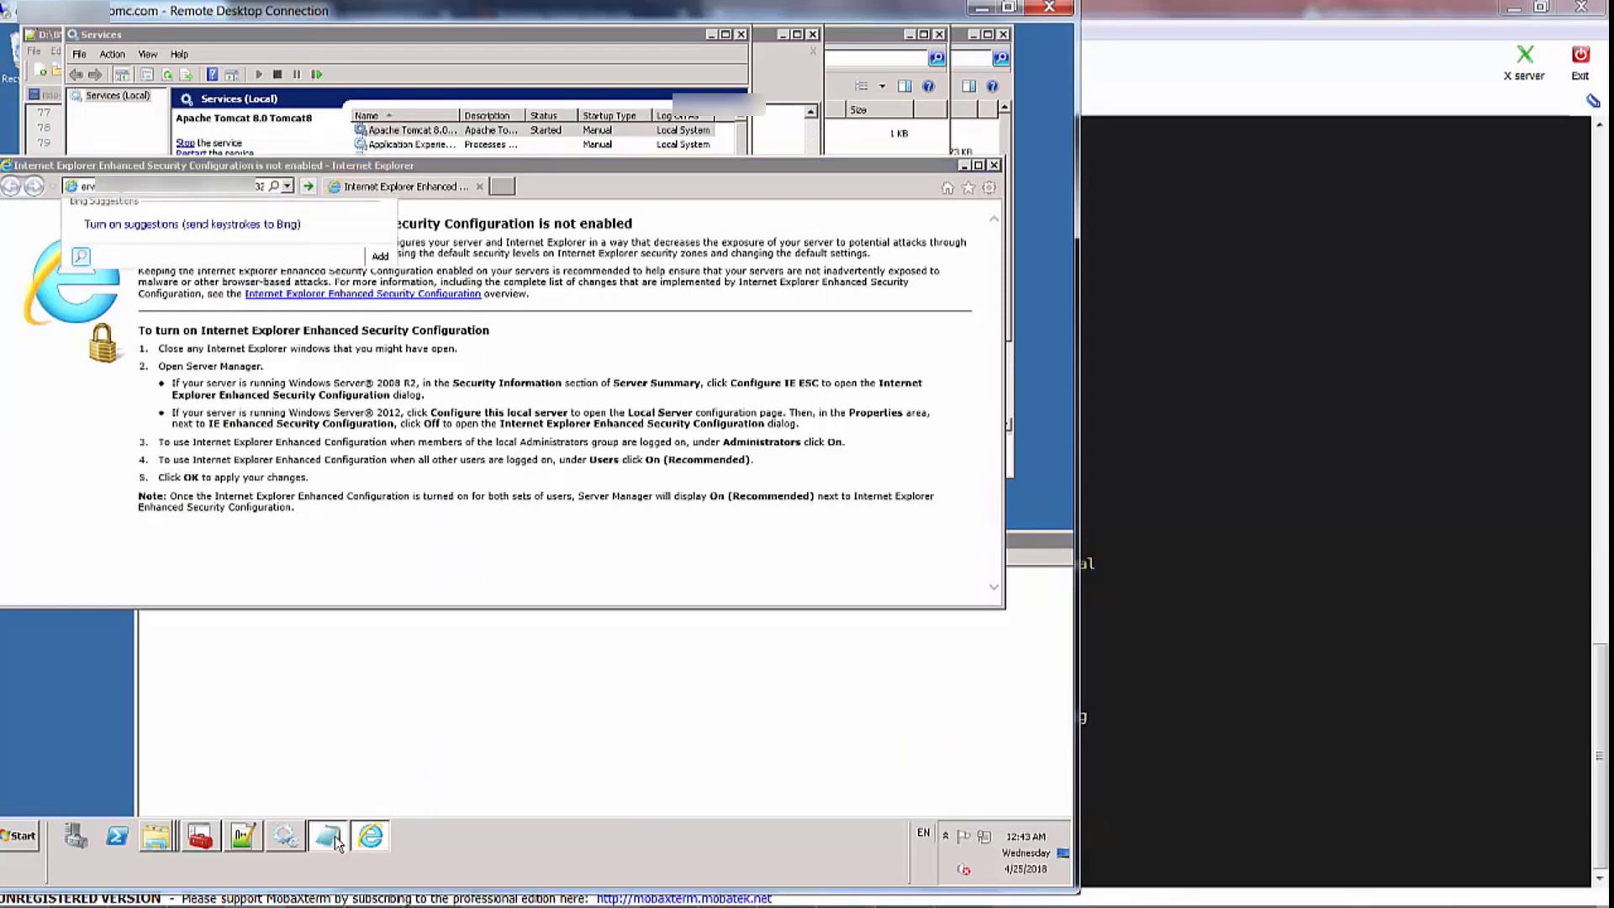
right_click(338, 572)
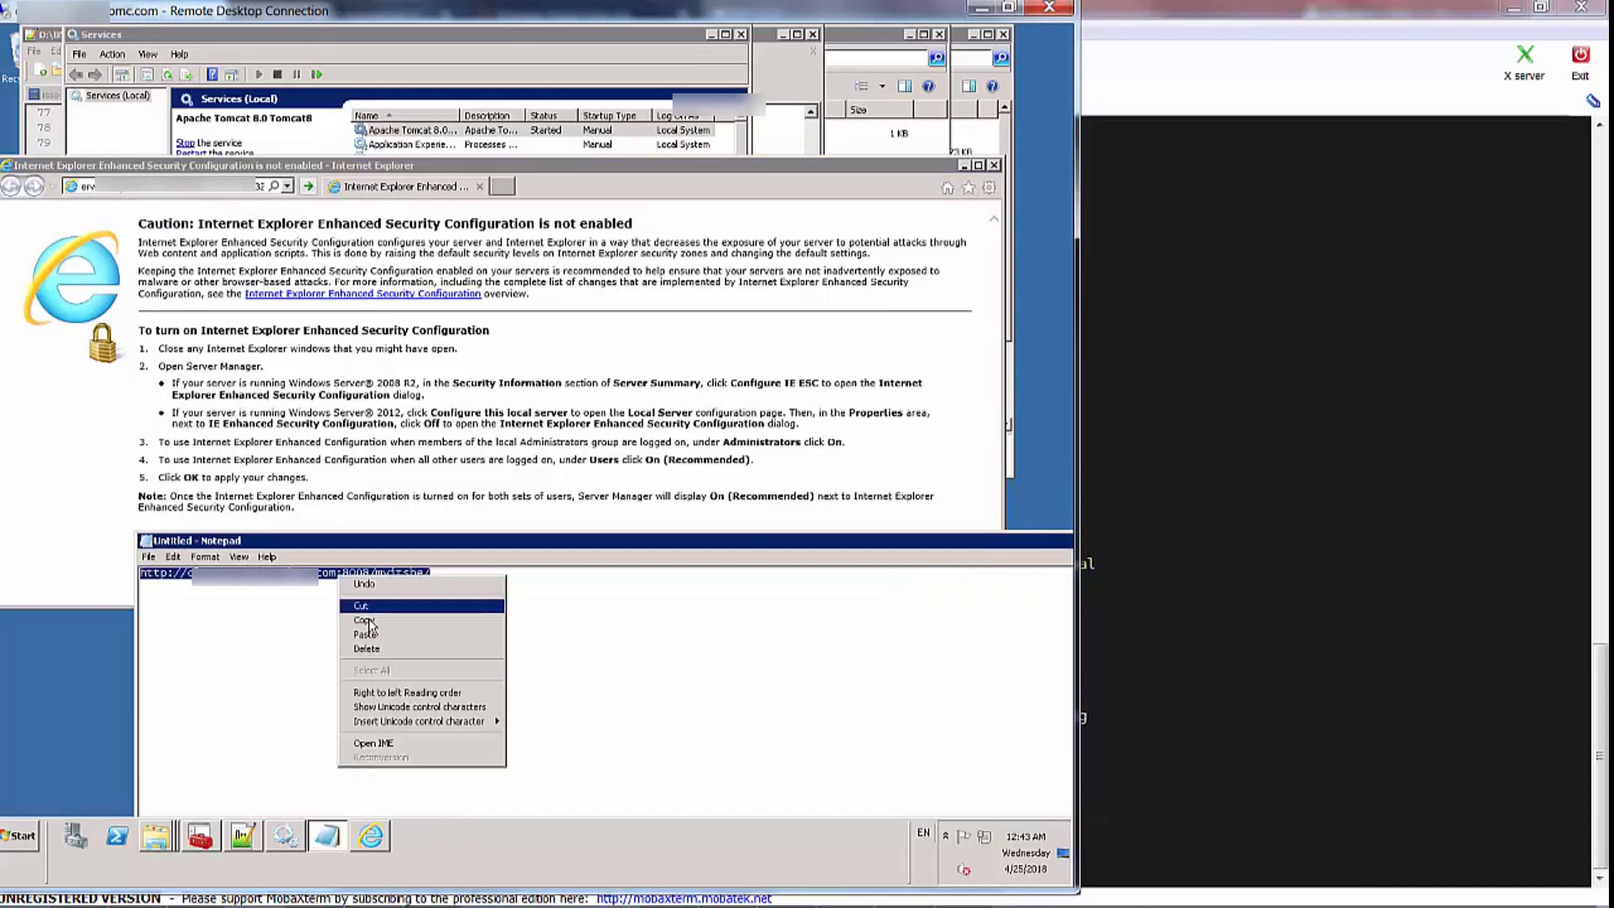
left_click(370, 625)
left_click(509, 189)
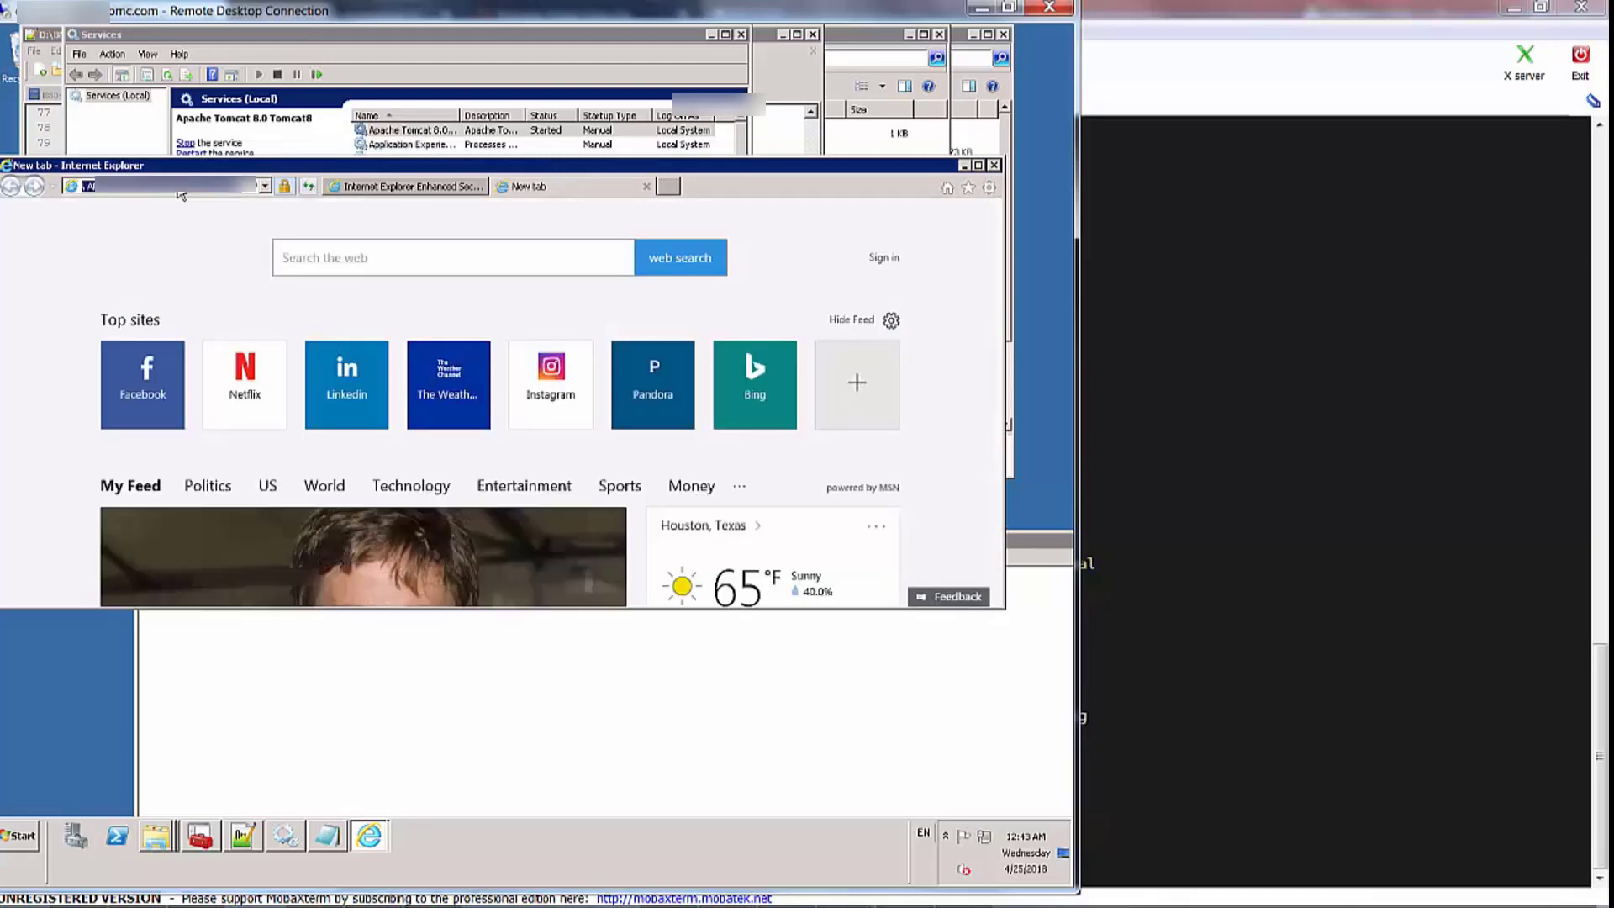
key("ctrl+v")
key("Return")
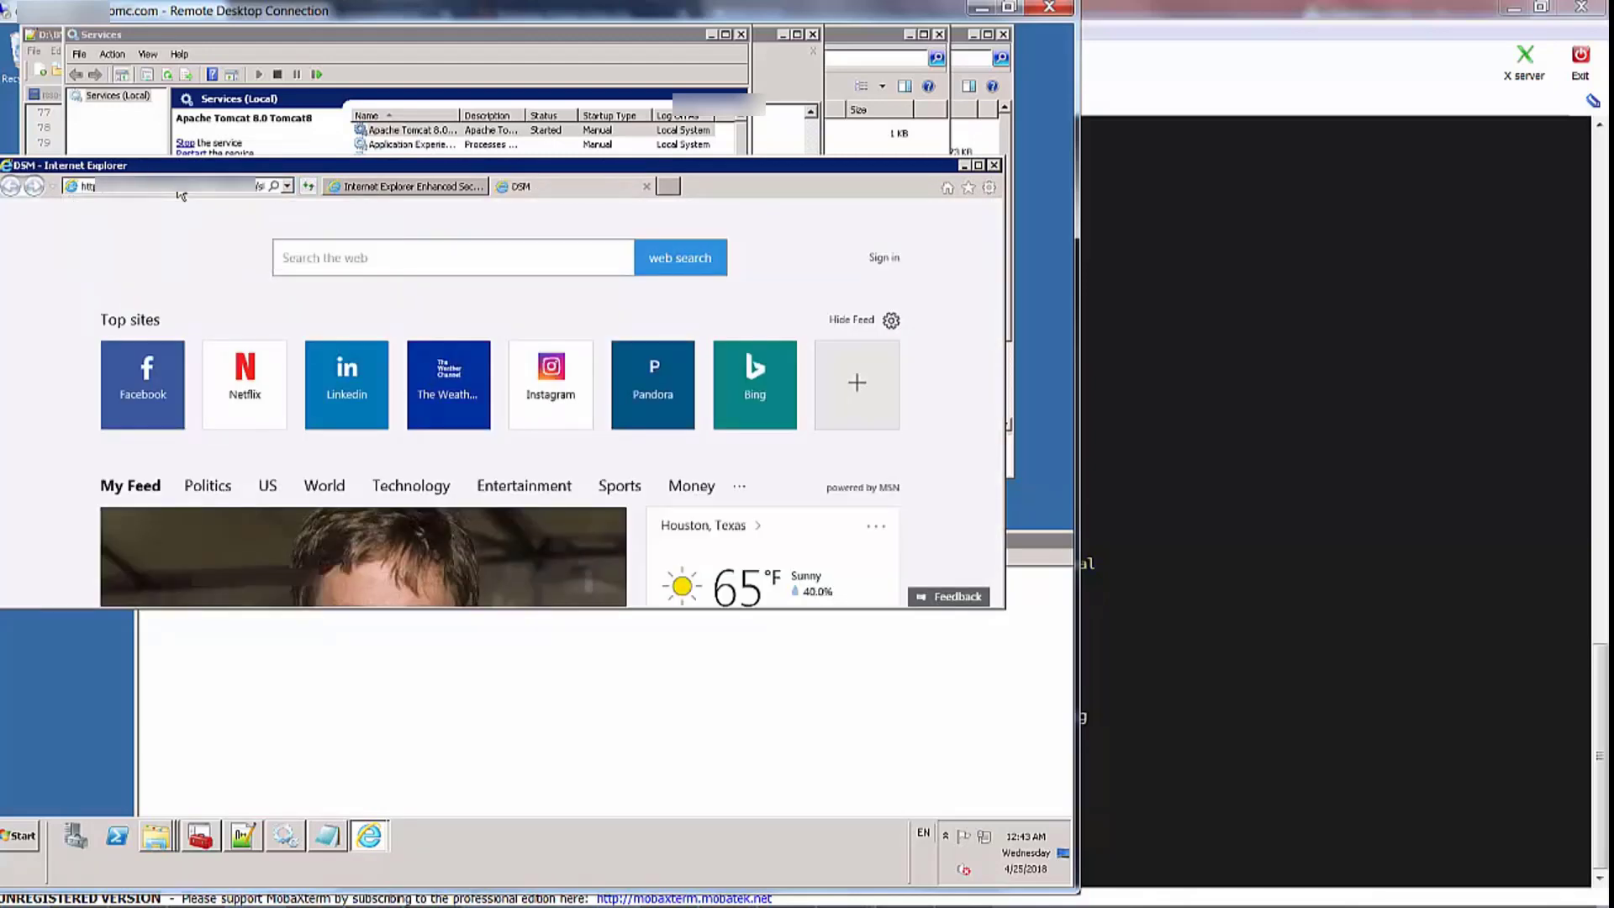
Maximize IE and log in with the user's name and password
double_click(883, 165)
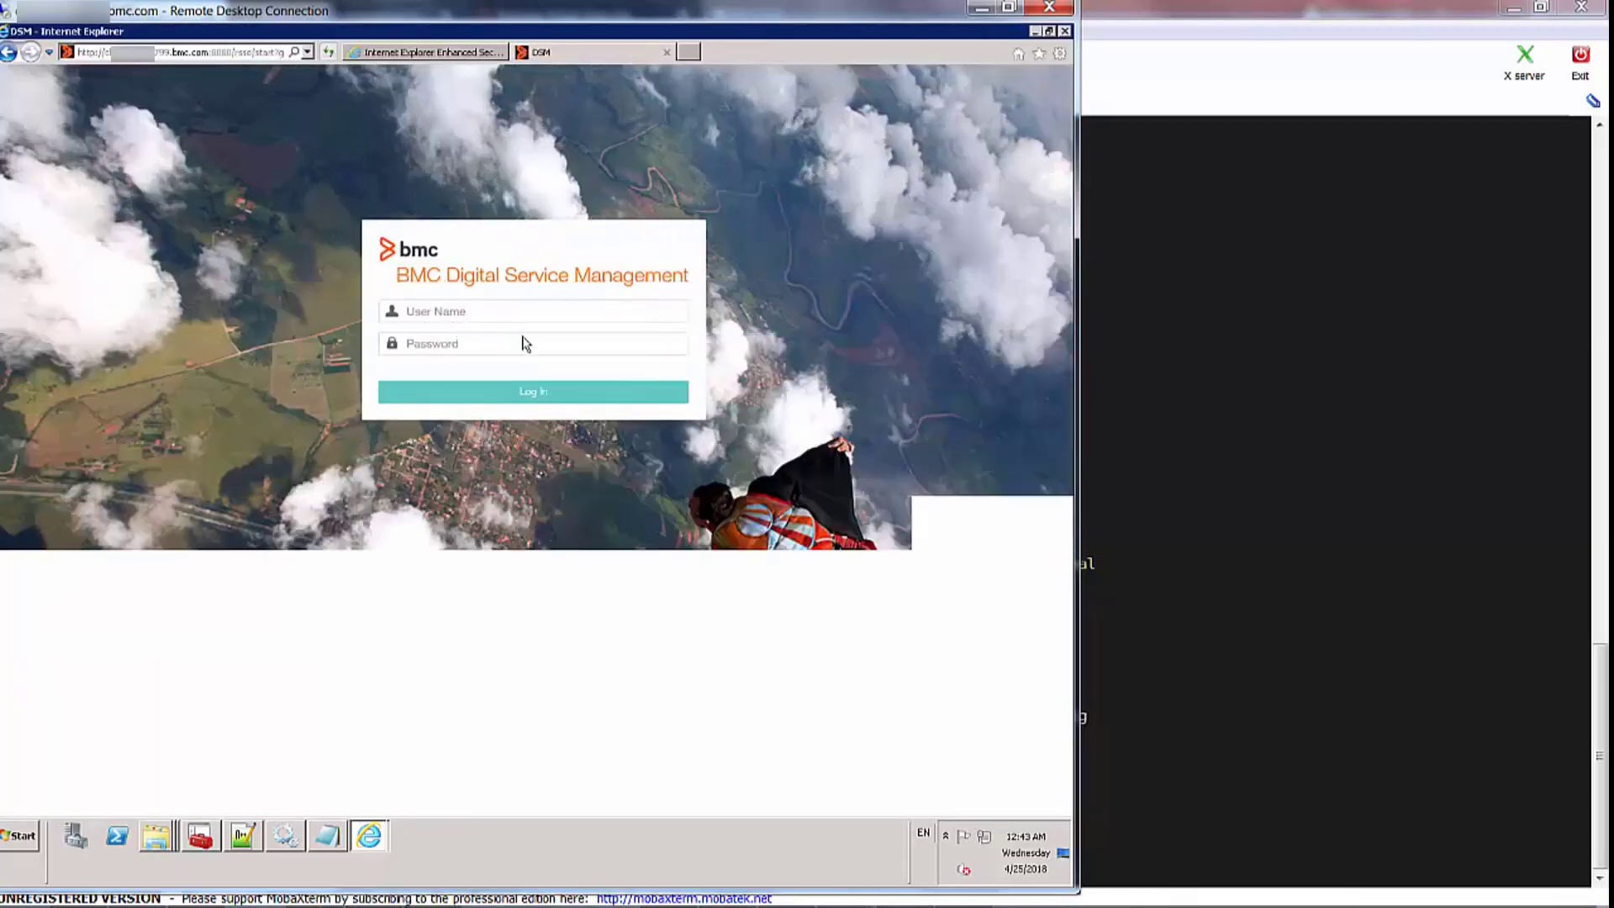
left_click(480, 318)
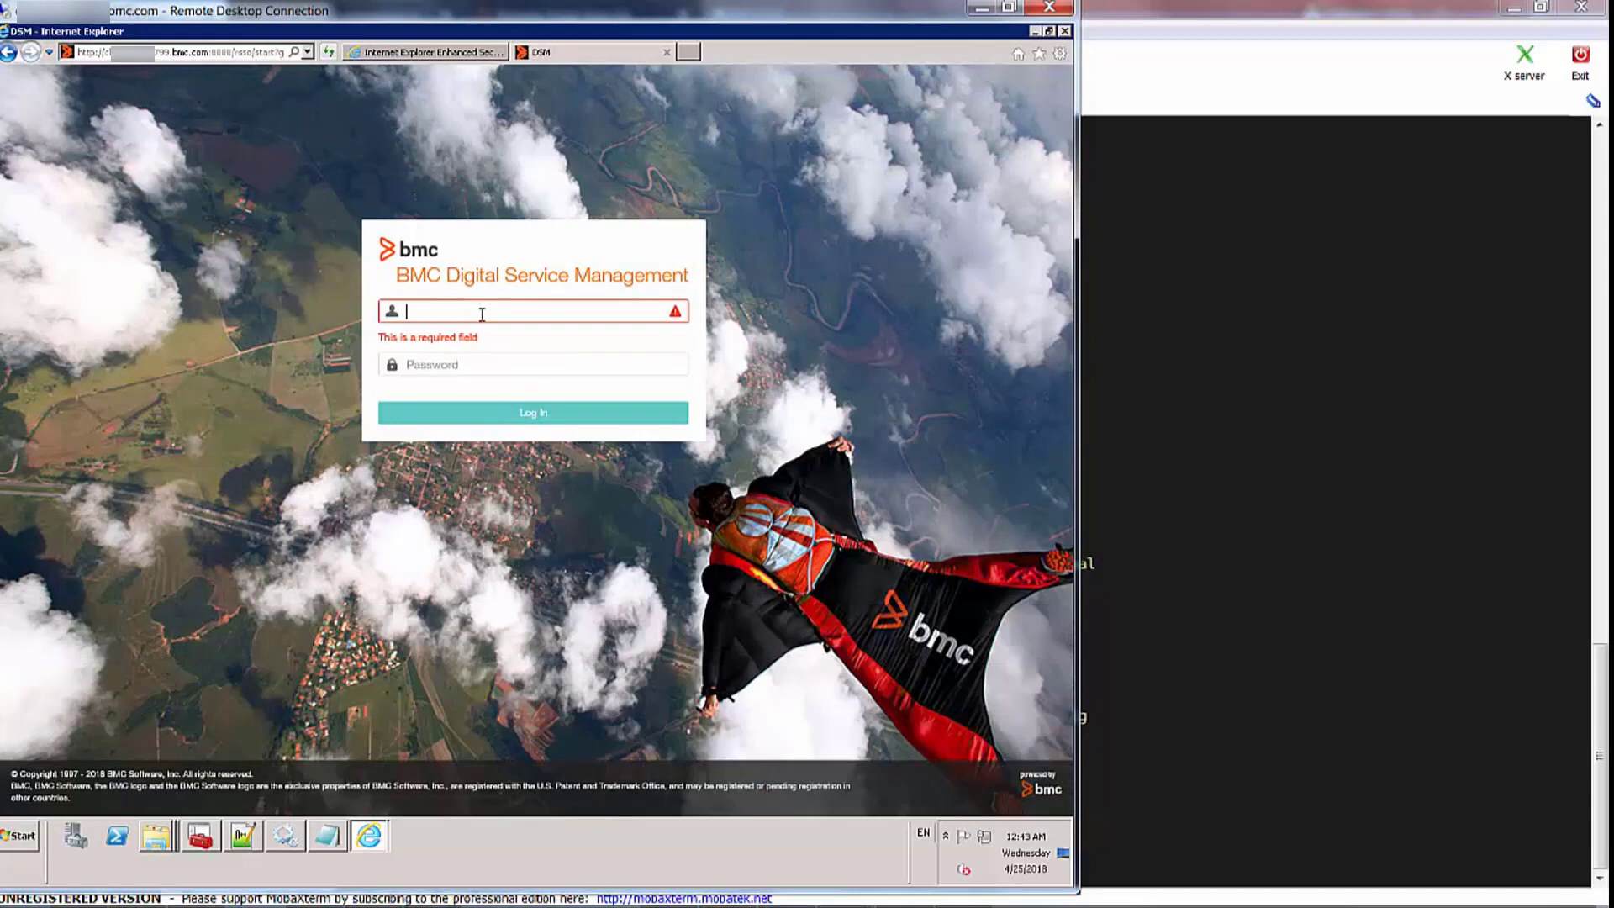
type("Allen")
key("Tab")
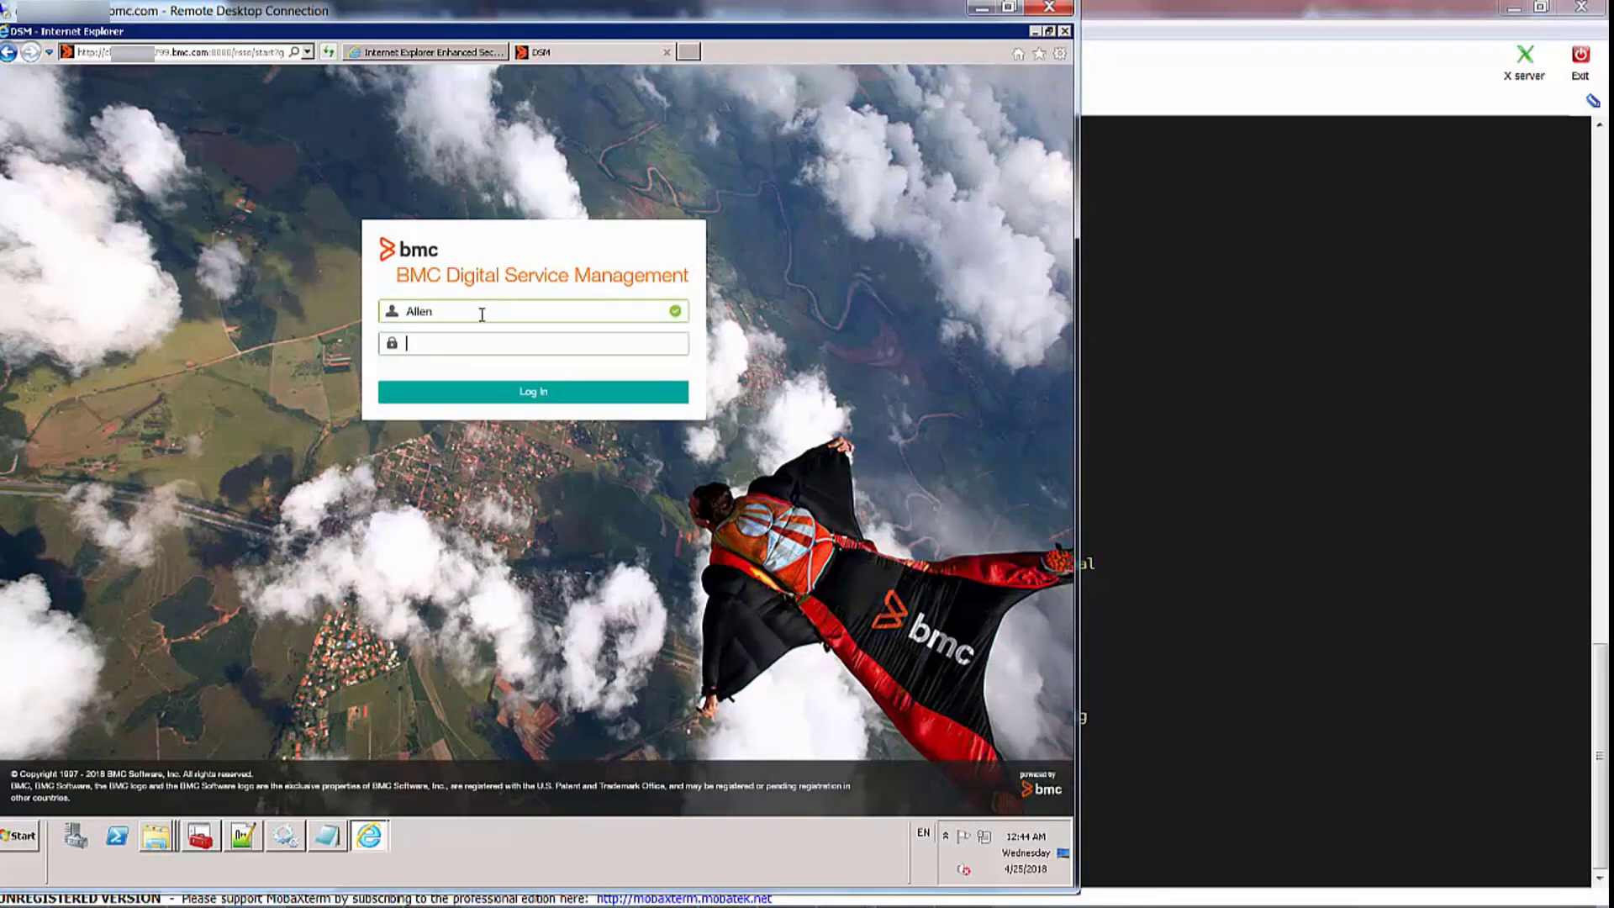
type("••••••••")
left_click(539, 399)
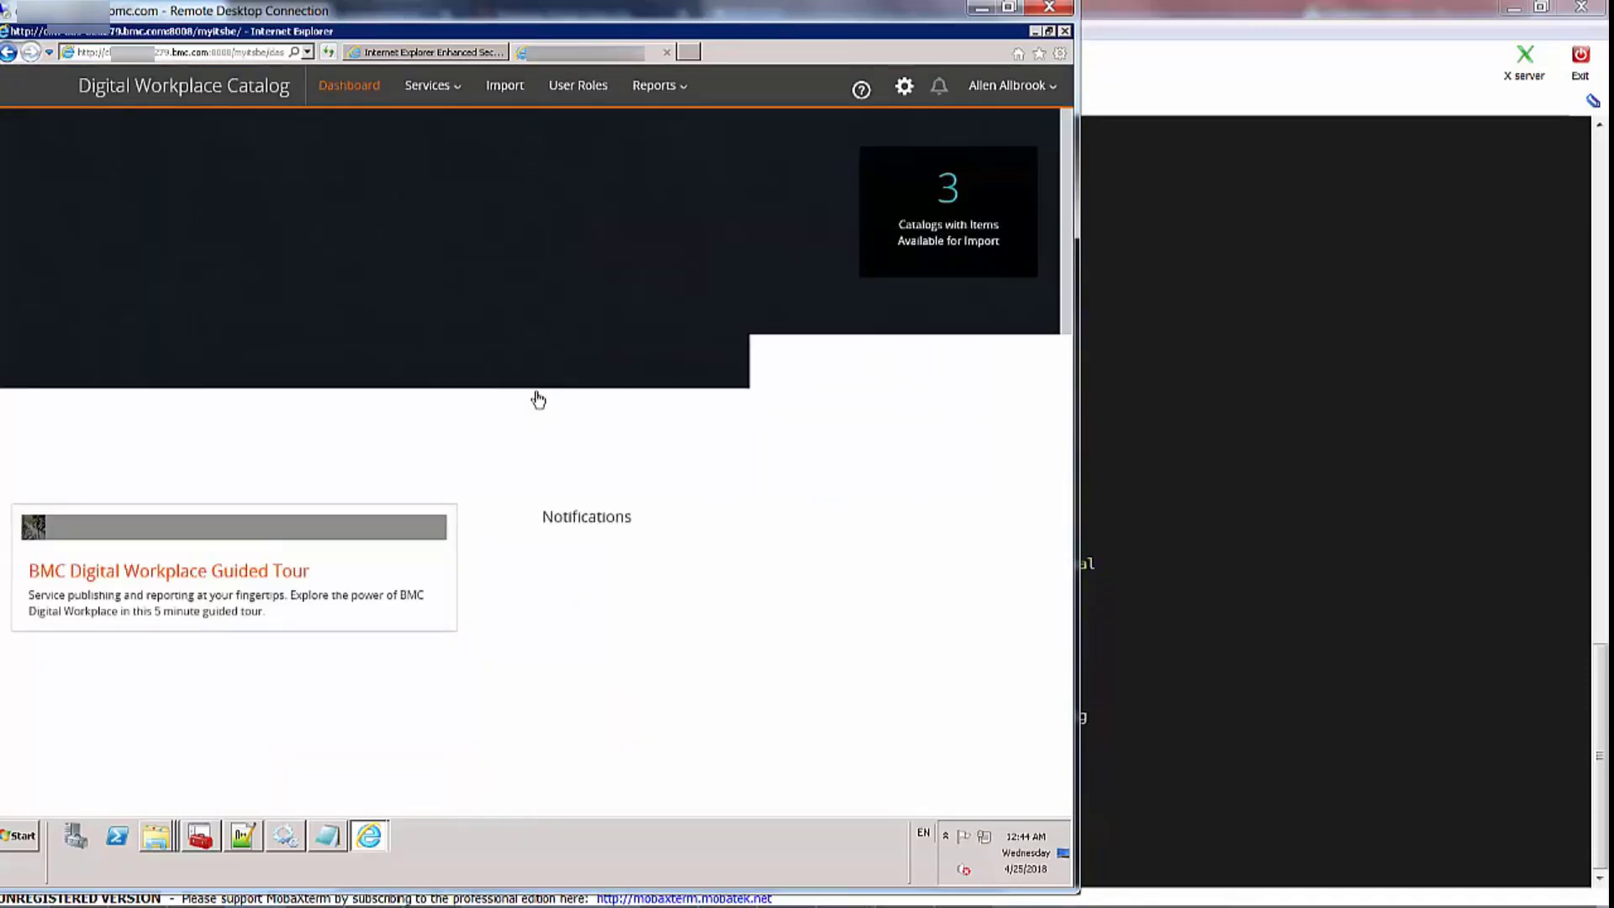
Resize and re-maximize the Remote Desktop window while the Catalog dashboard loads
double_click(678, 12)
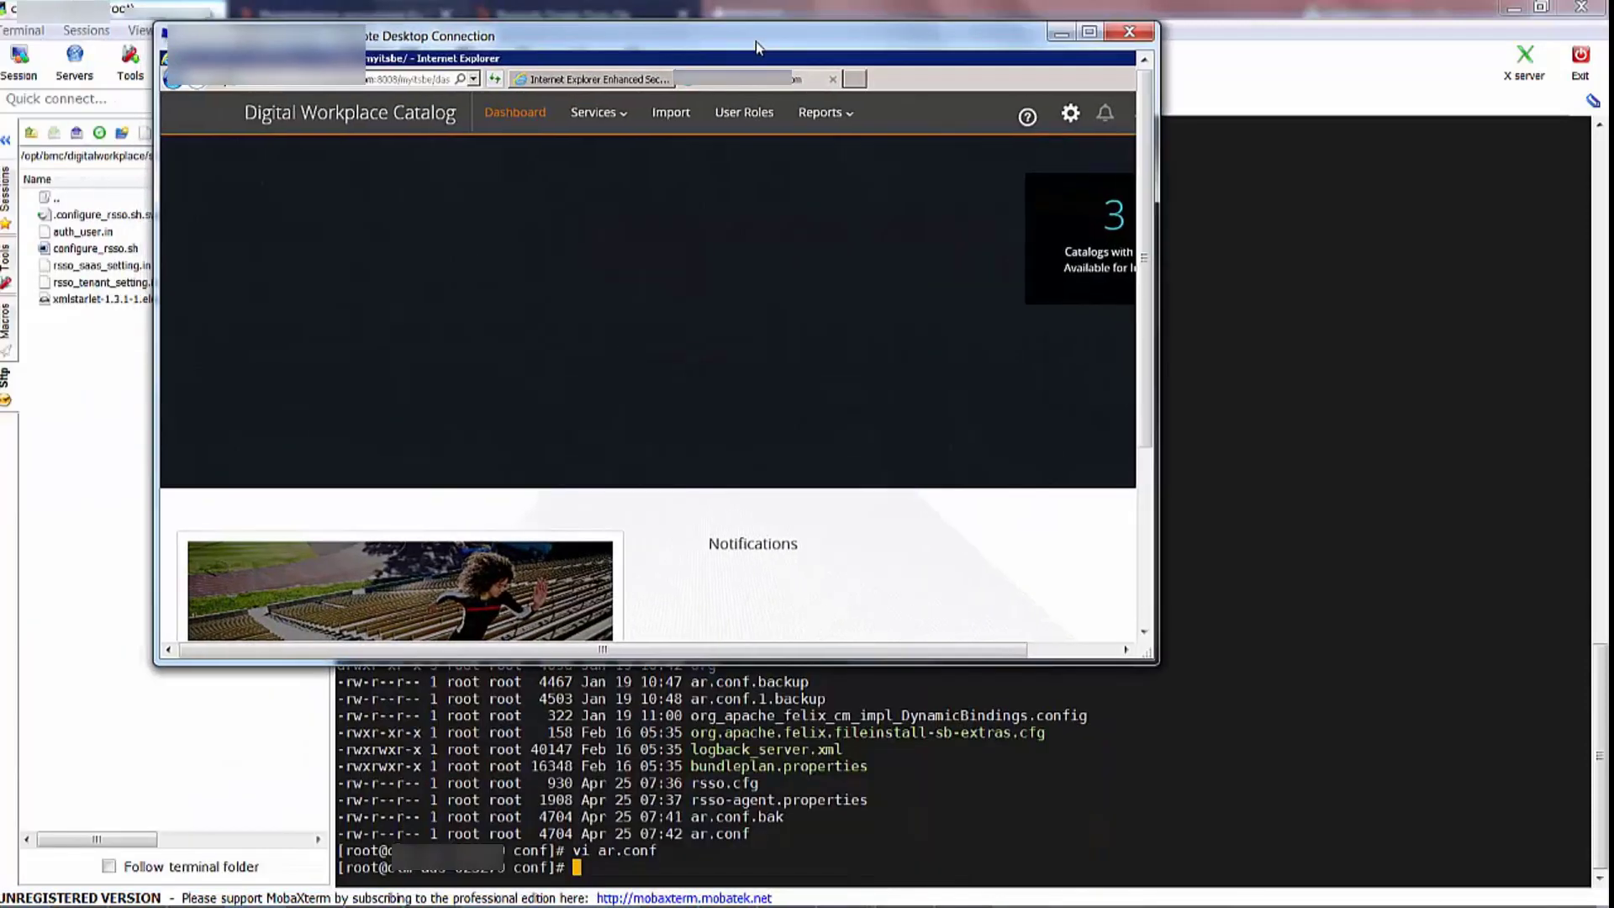
left_click_drag(1144, 256, 1117, 308)
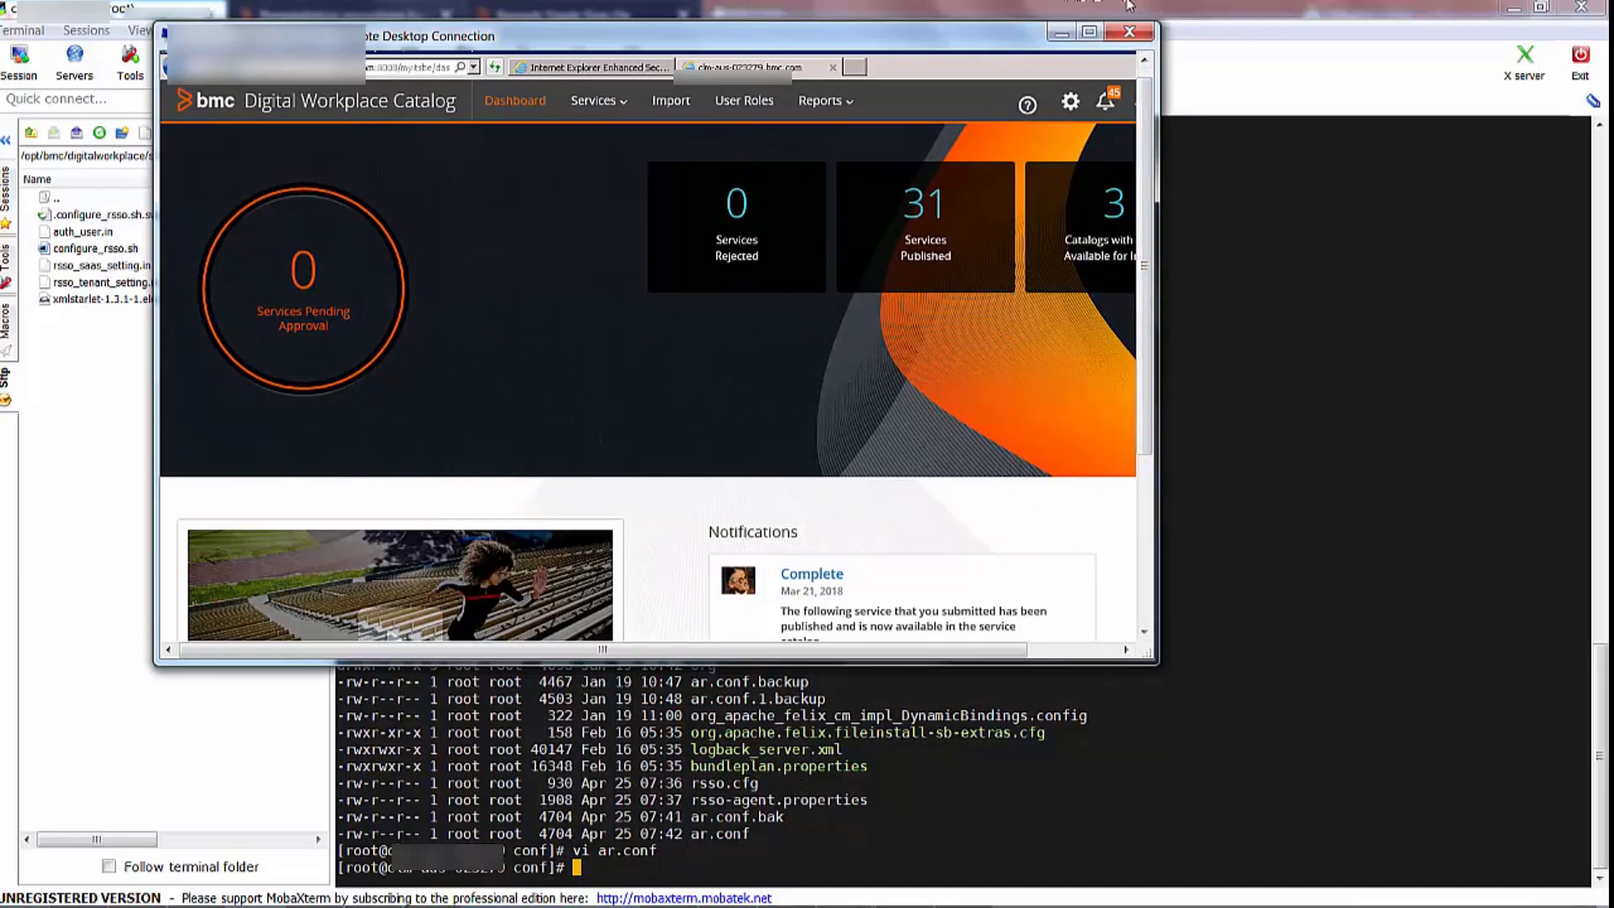
left_click(1090, 34)
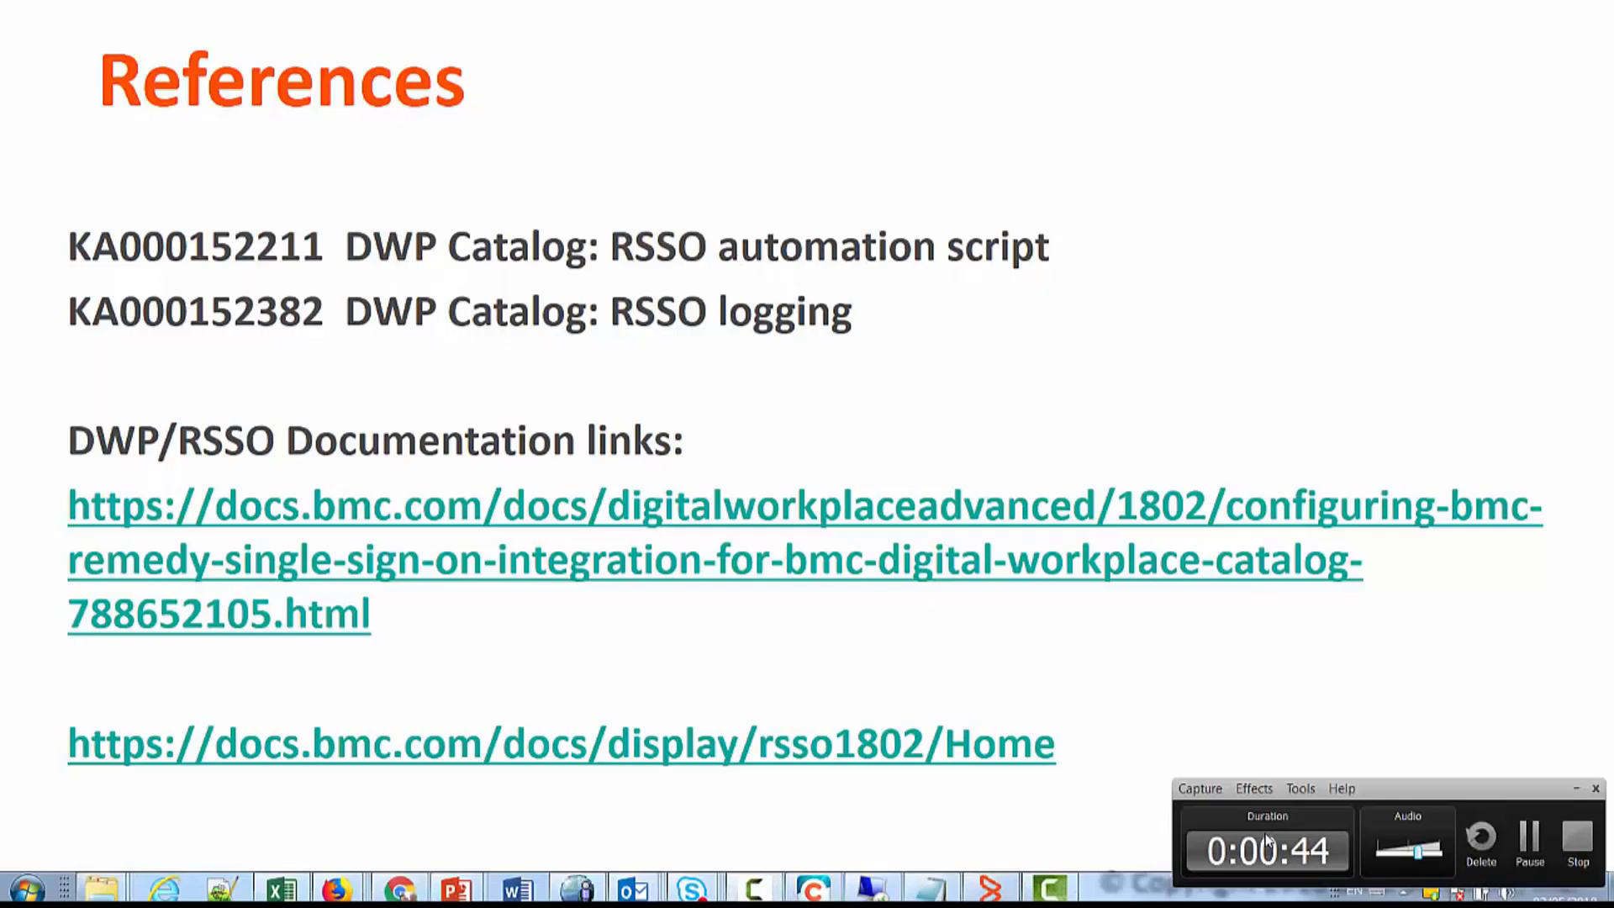